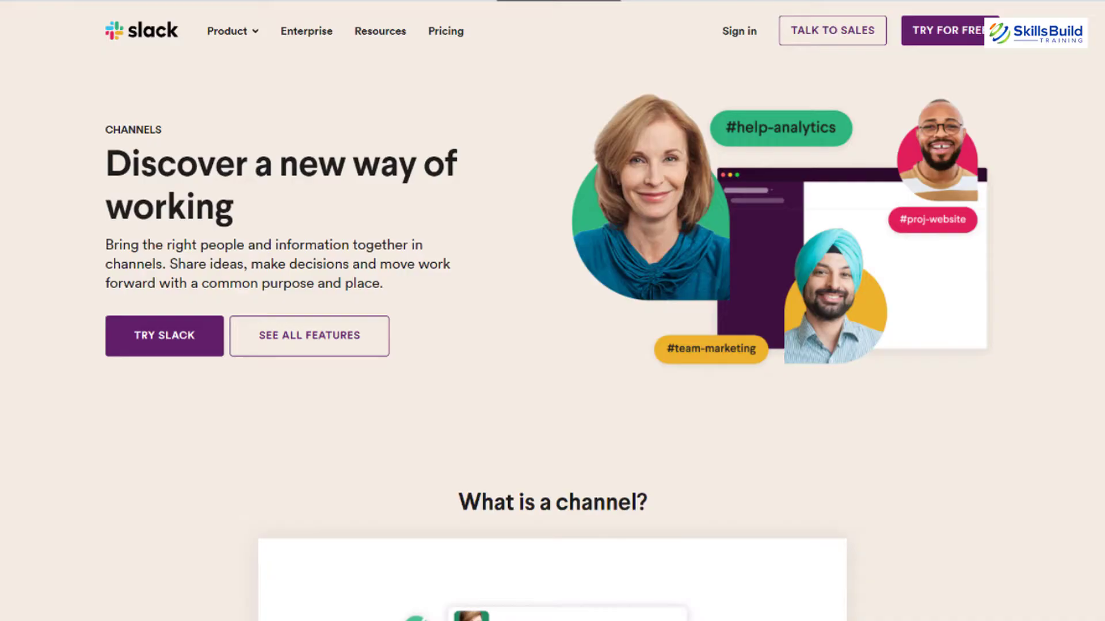
Scroll through each section of the Slack Channels page down to its footer.
scroll(552, 310, down, 3)
scroll(553, 311, down, 4)
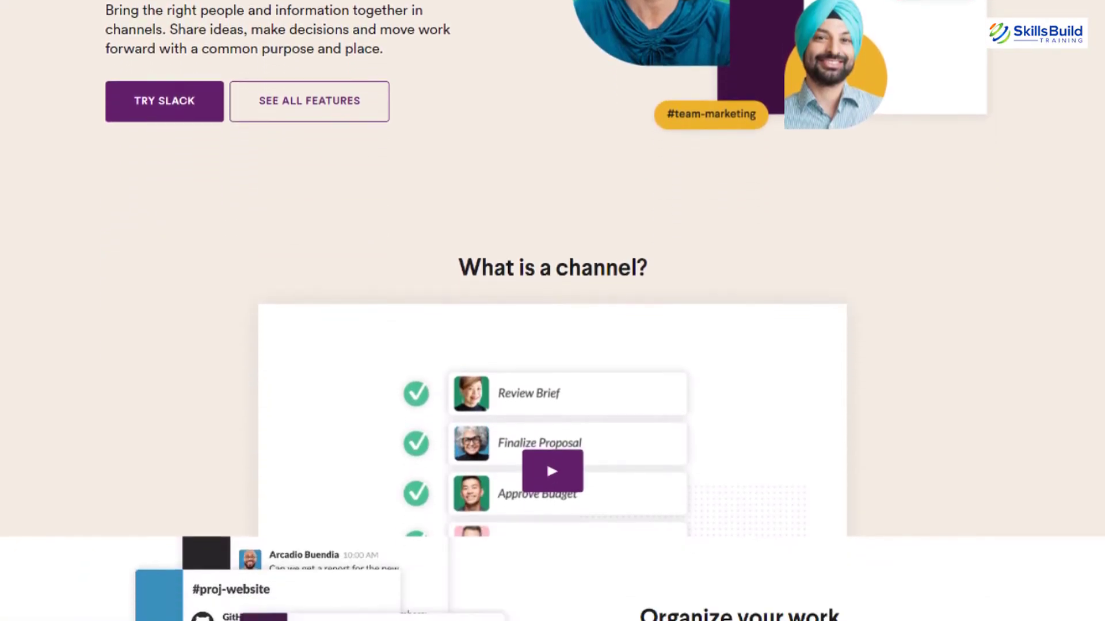
scroll(552, 311, down, 4)
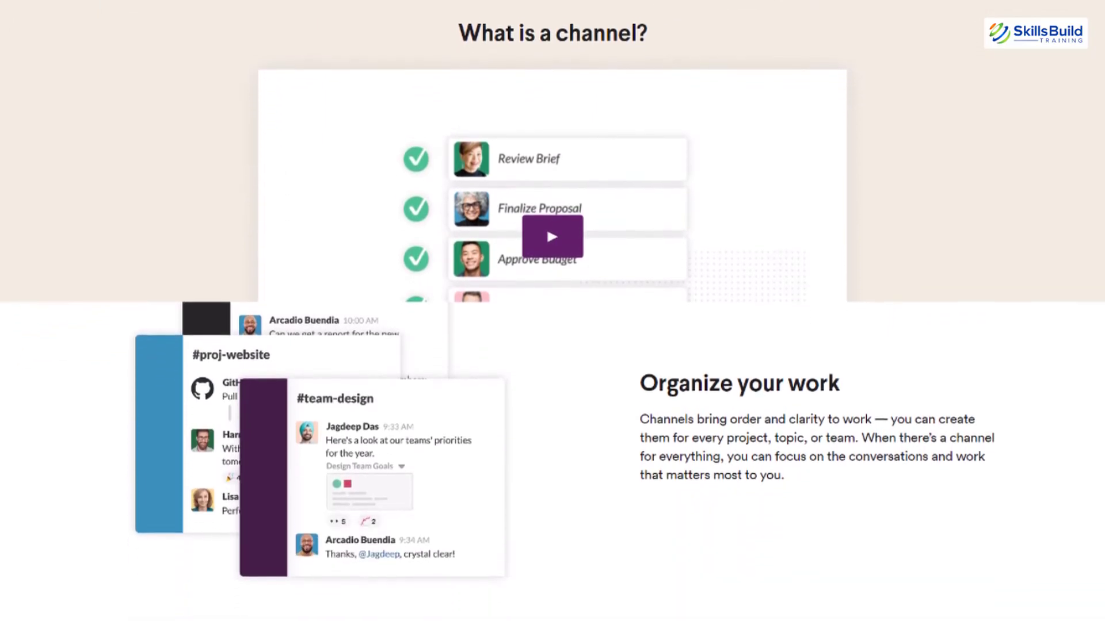
scroll(552, 310, down, 4)
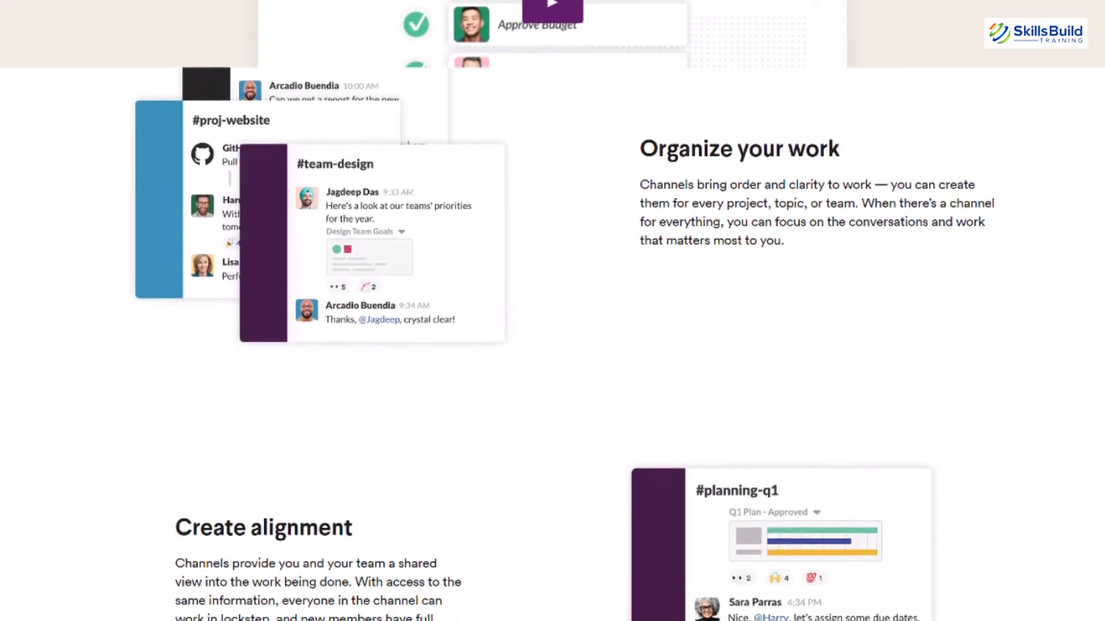
scroll(553, 311, down, 4)
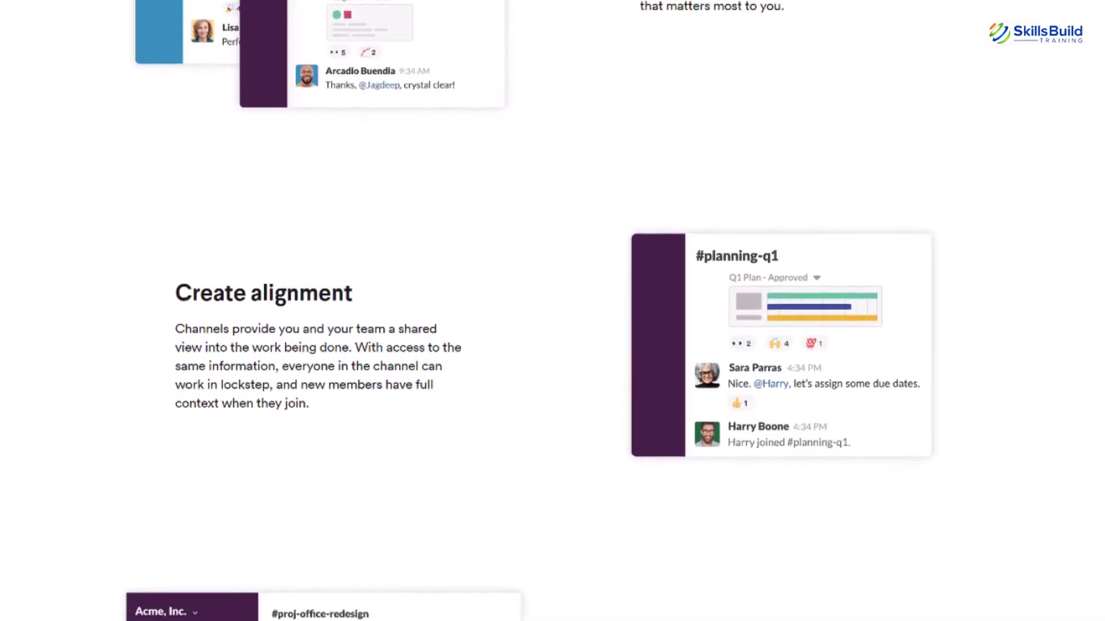
scroll(553, 311, down, 4)
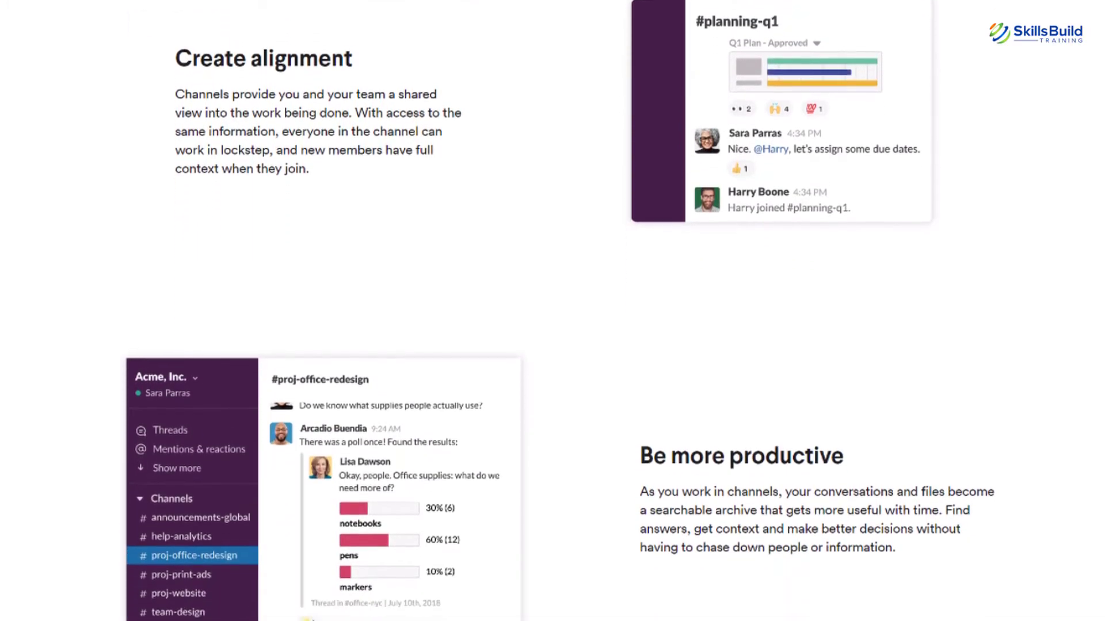
scroll(552, 311, down, 4)
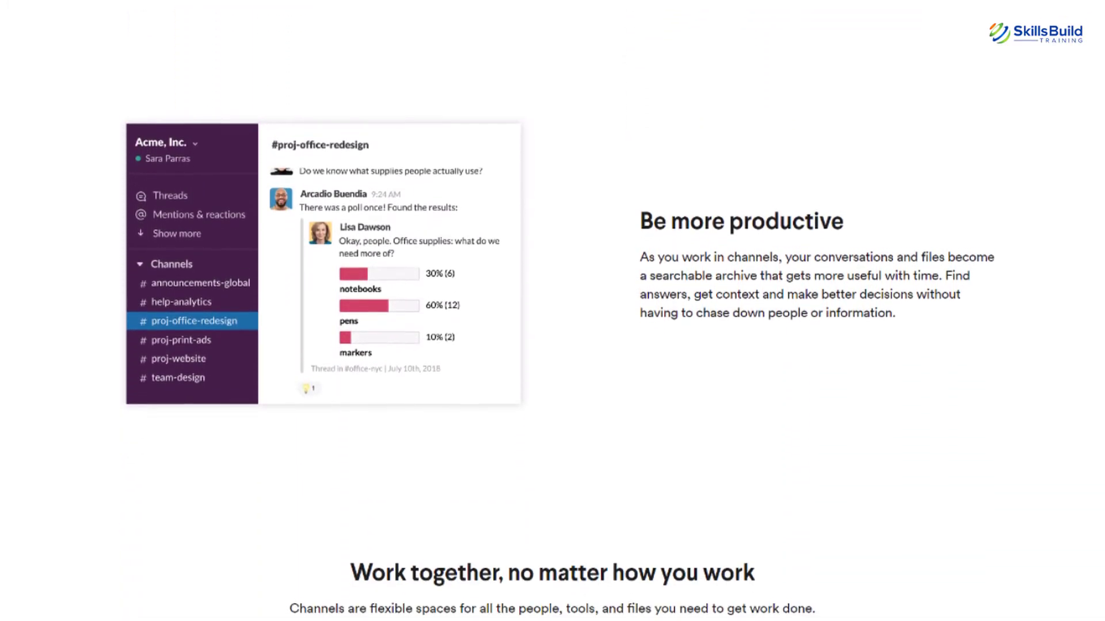
scroll(552, 311, down, 4)
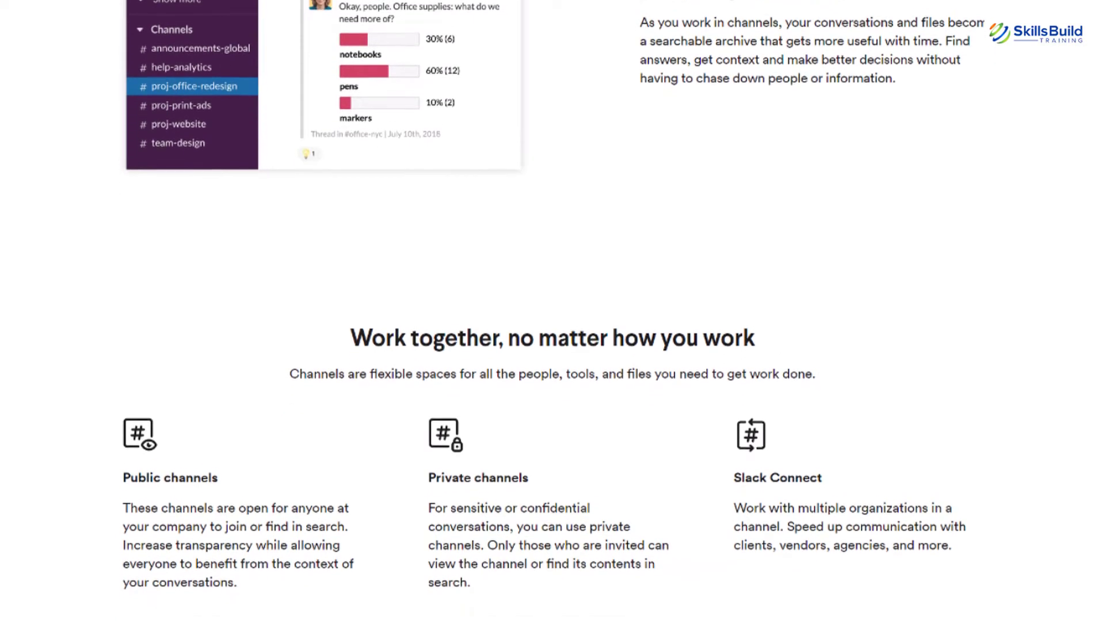
scroll(552, 310, down, 4)
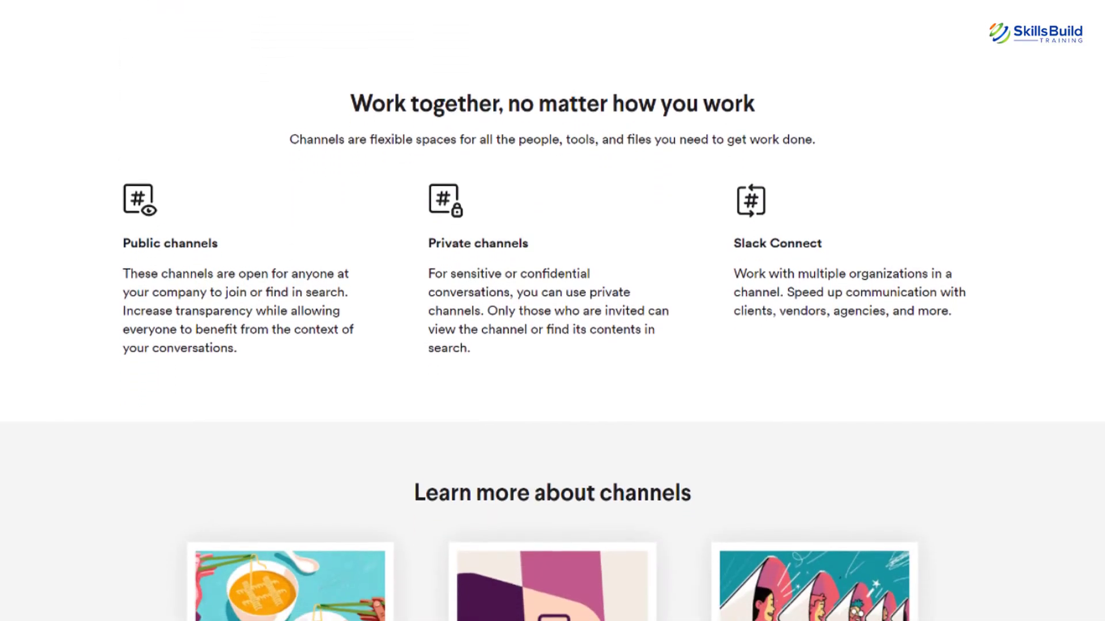
scroll(553, 311, down, 2)
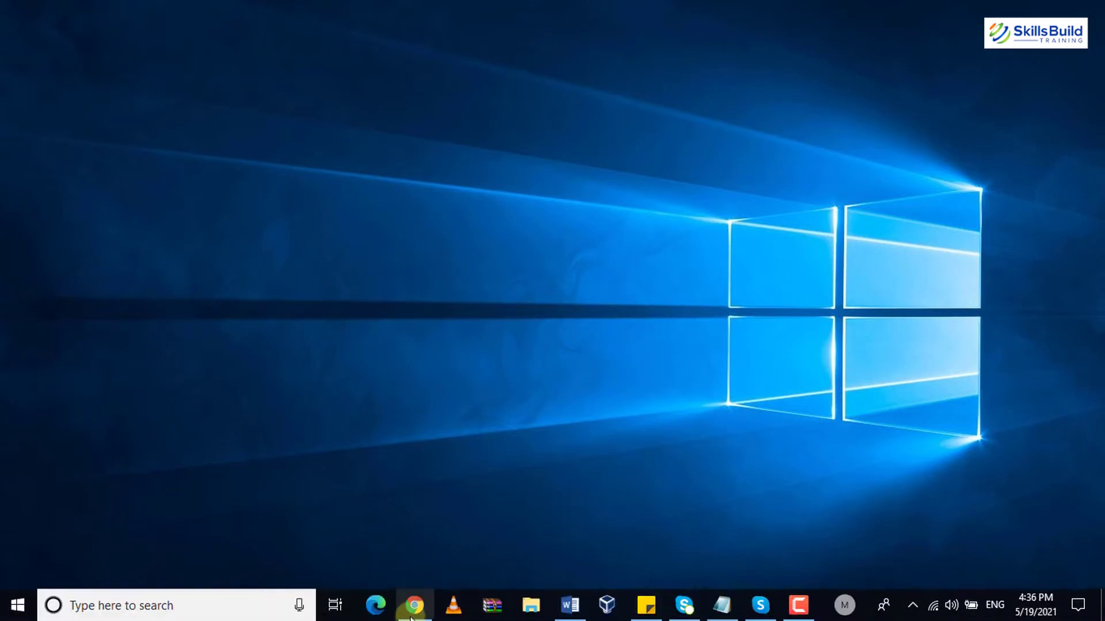
Search 'slack' in Chrome and open the 'Slack: Where work happens' result at slack.com.
click(412, 604)
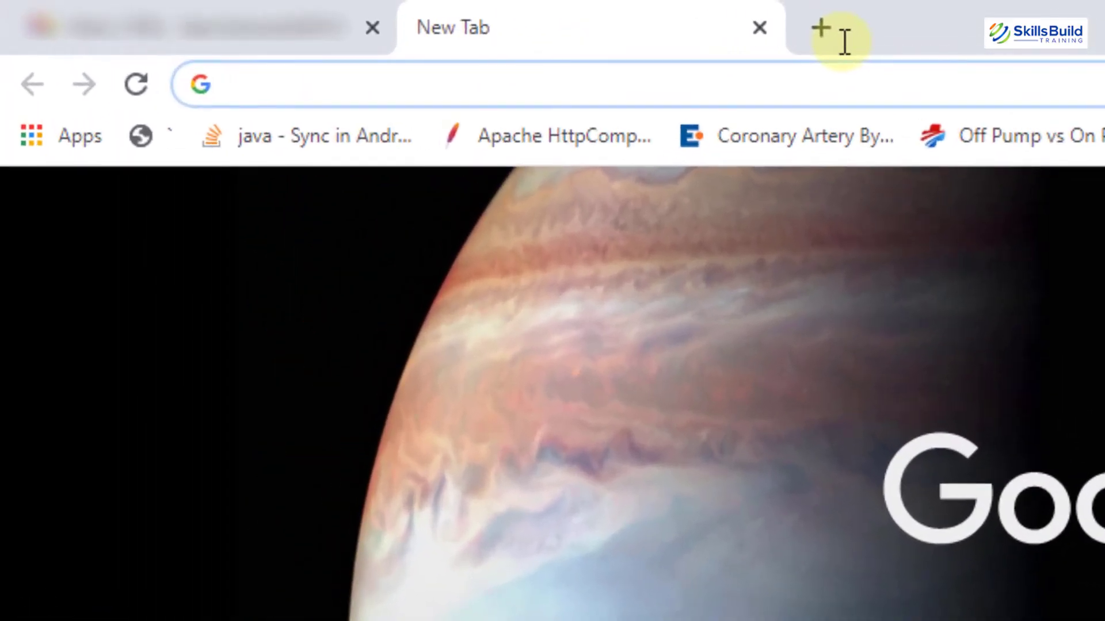
text(slack)
key(Return)
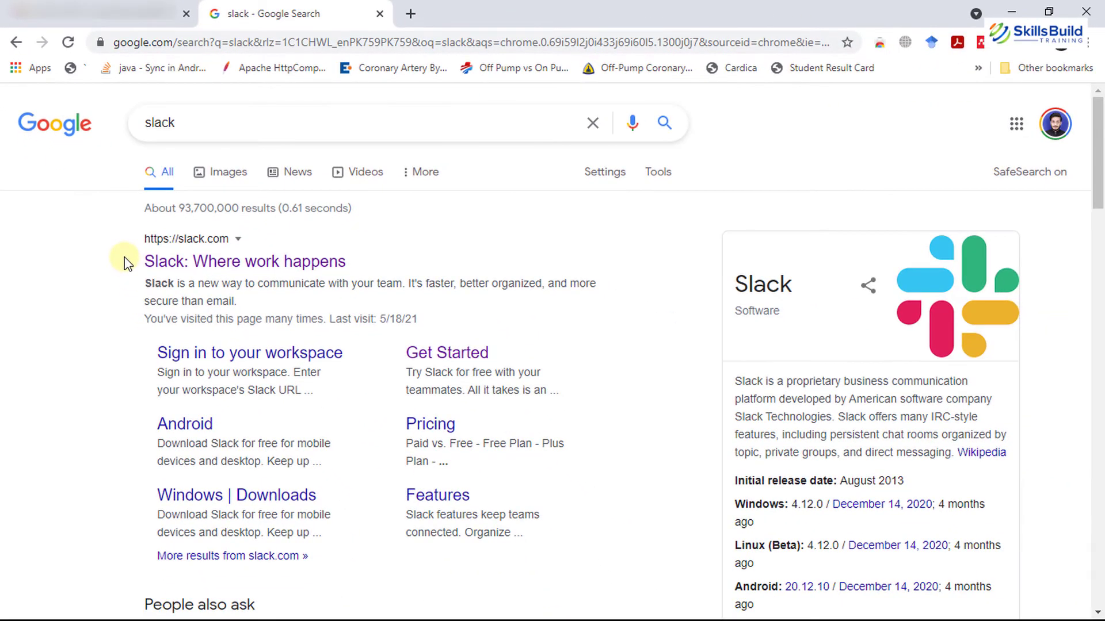
click(163, 268)
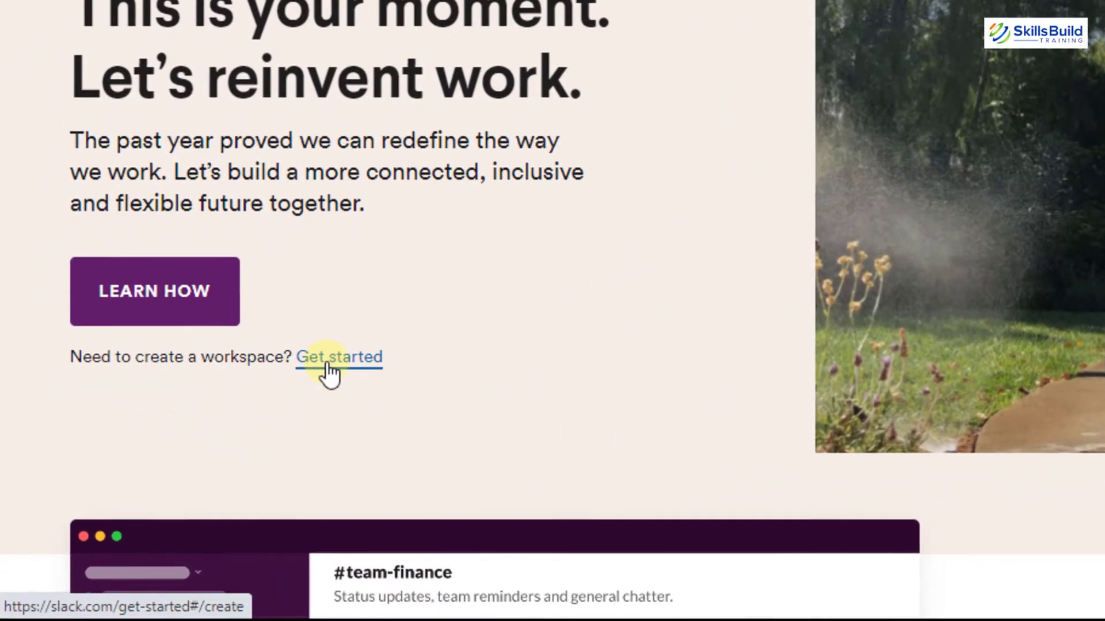
Start a new workspace with your e-mail address, opt out of Slack marketing e-mails, and request a code.
click(329, 364)
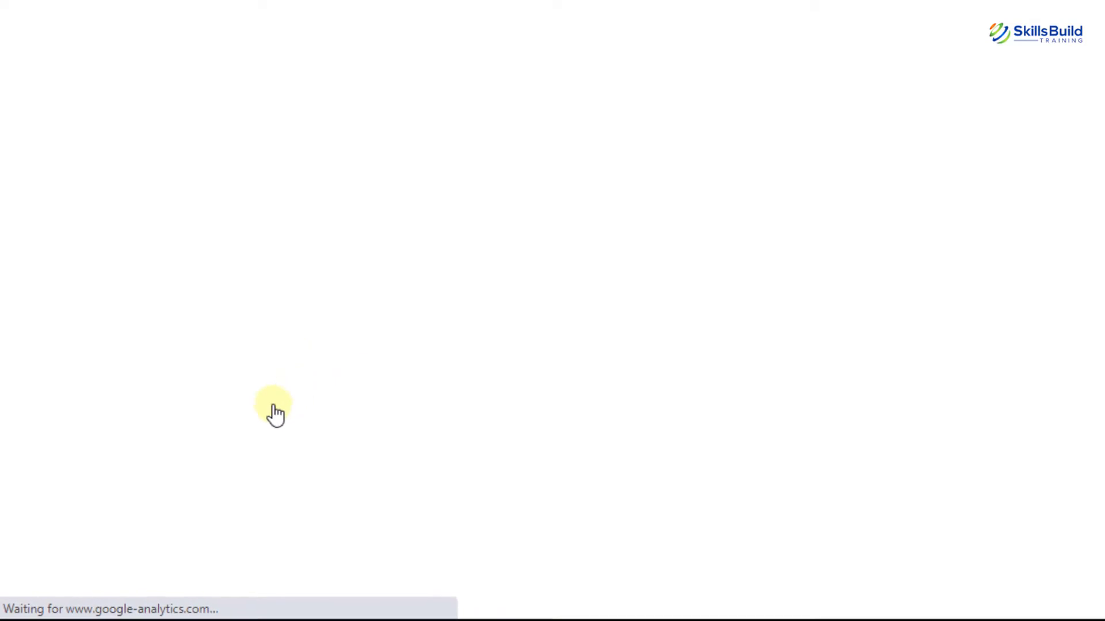
key(ctrl+v)
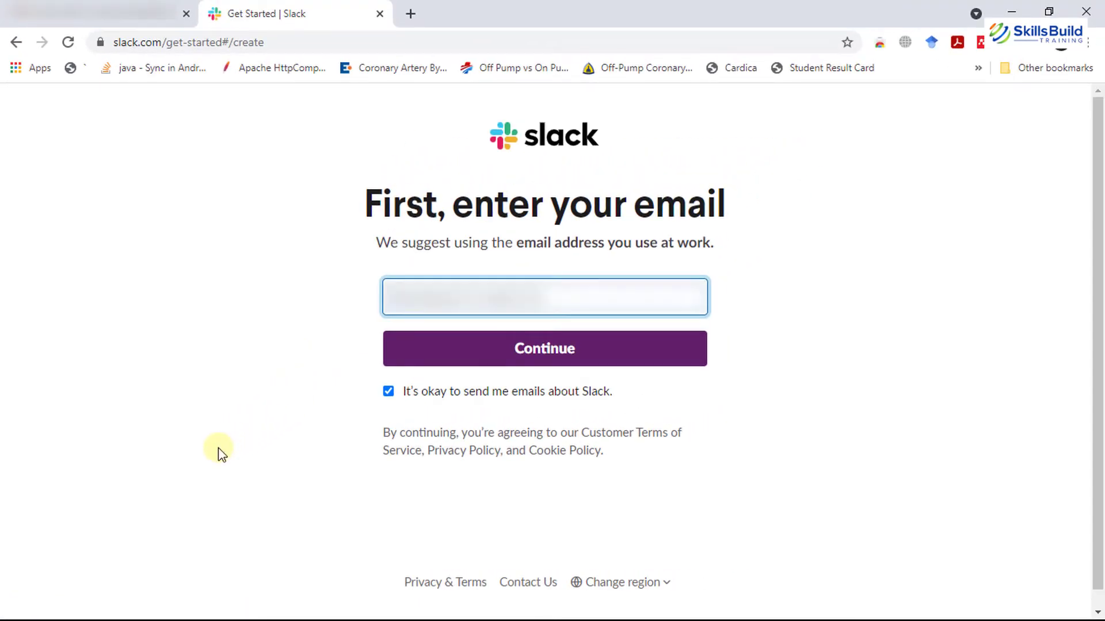
key(ctrl+a)
text(unreadable)
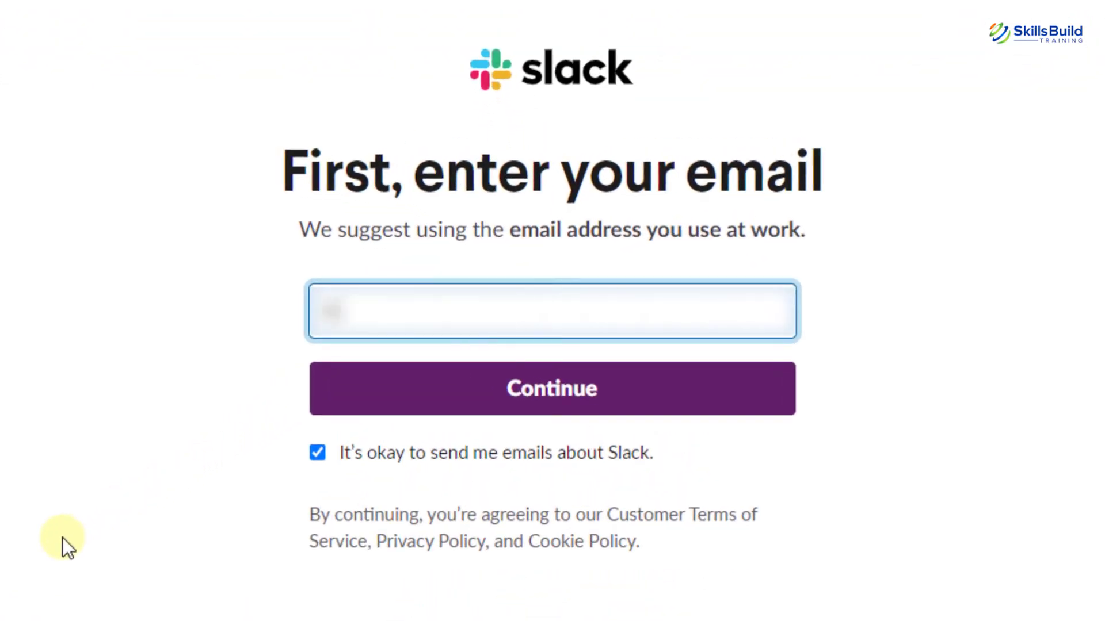
text(unreadable)
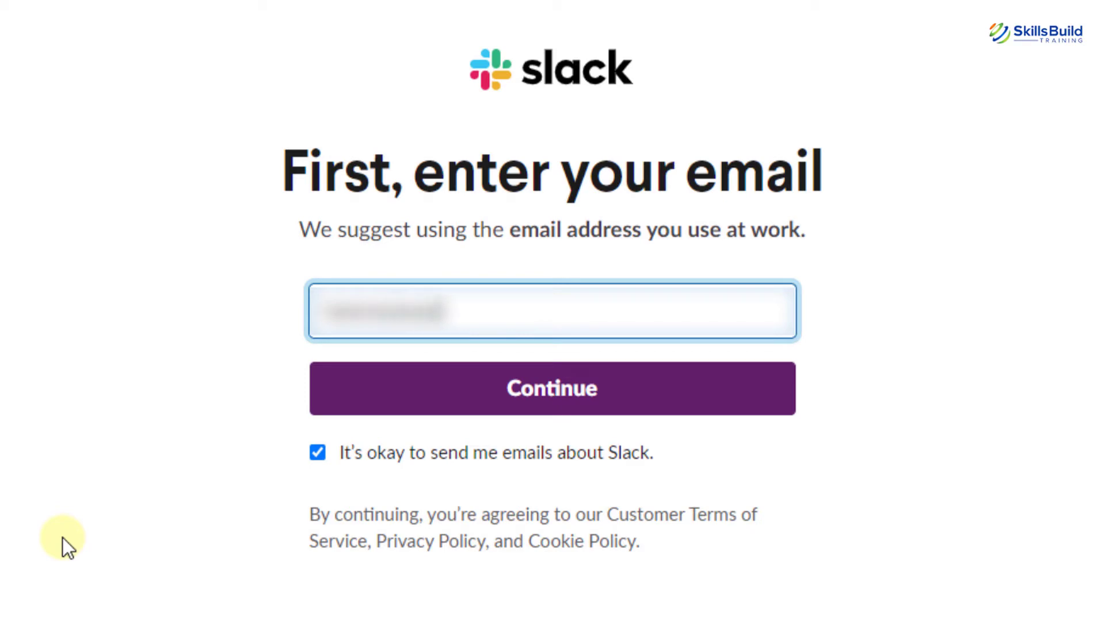
text(unreadable)
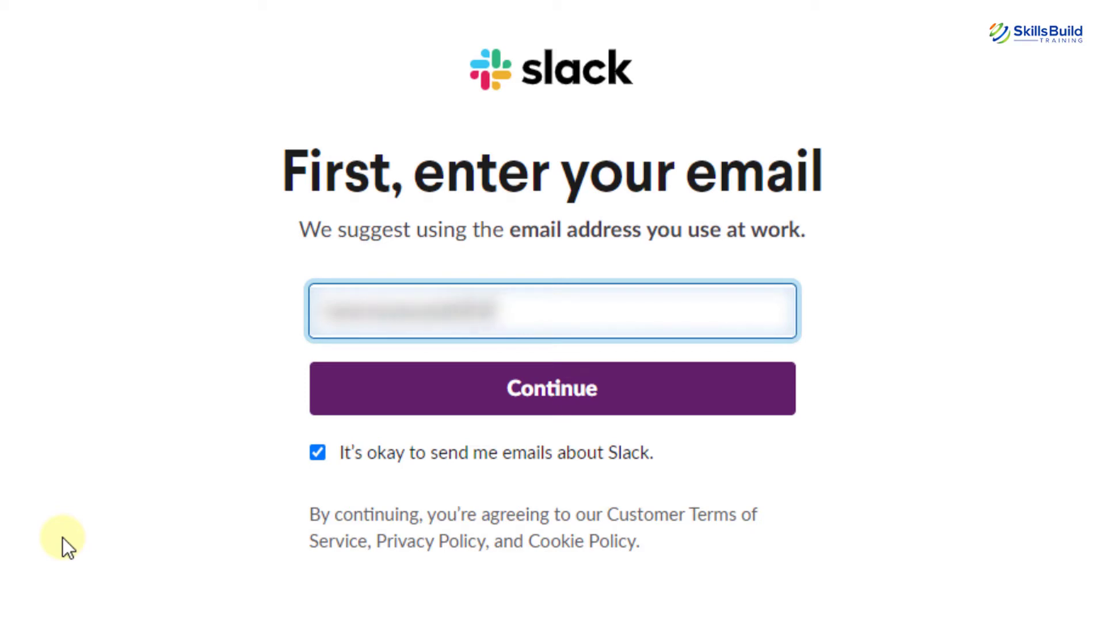
text(m)
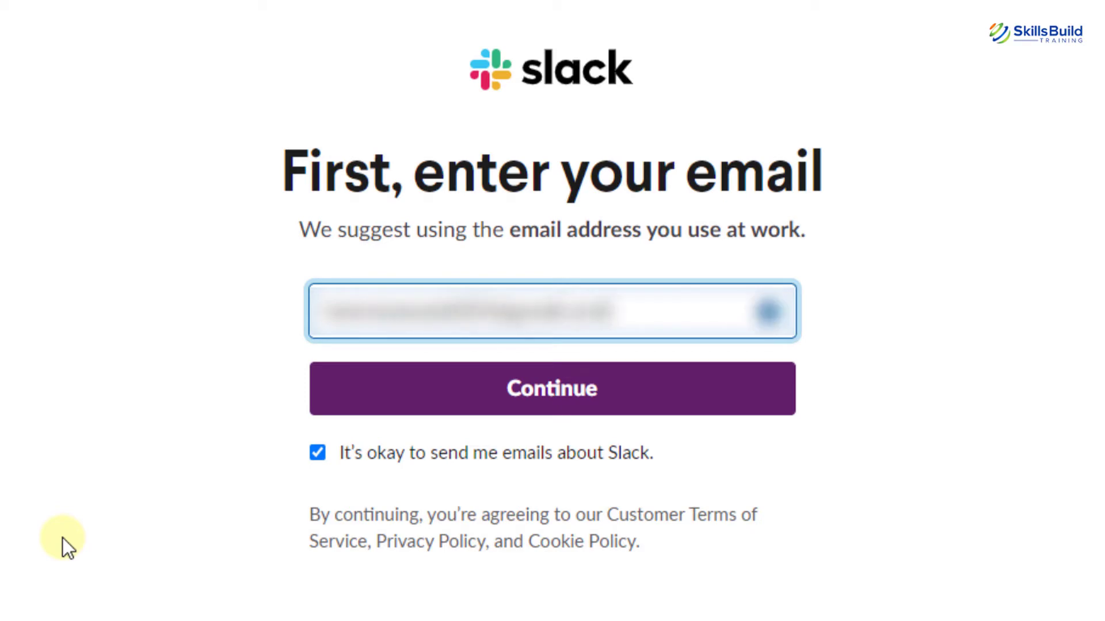
click(372, 381)
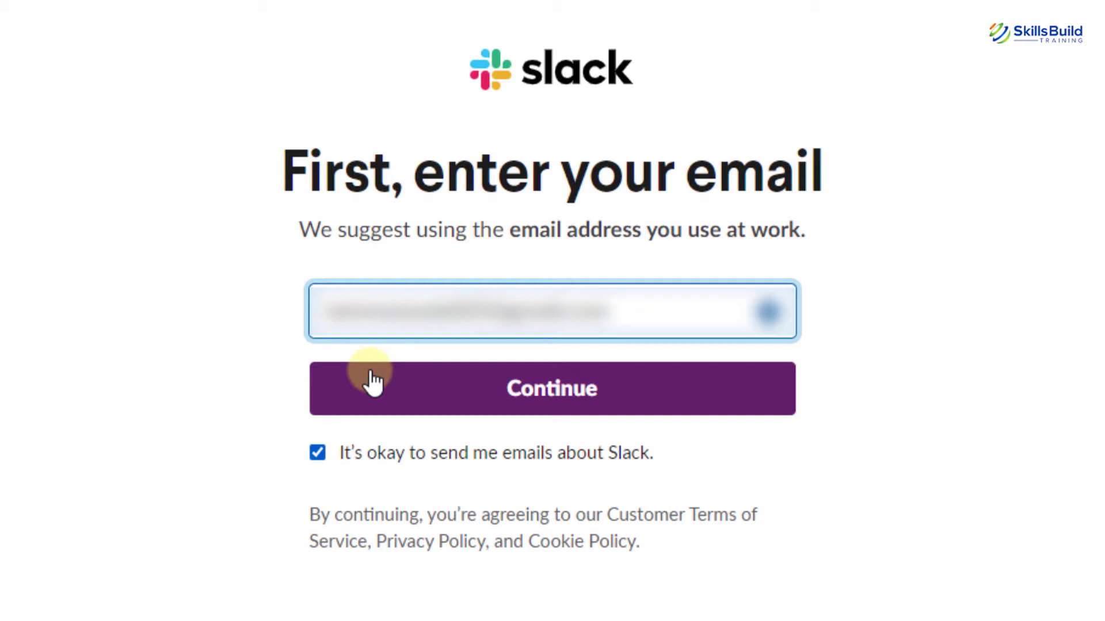
click(317, 456)
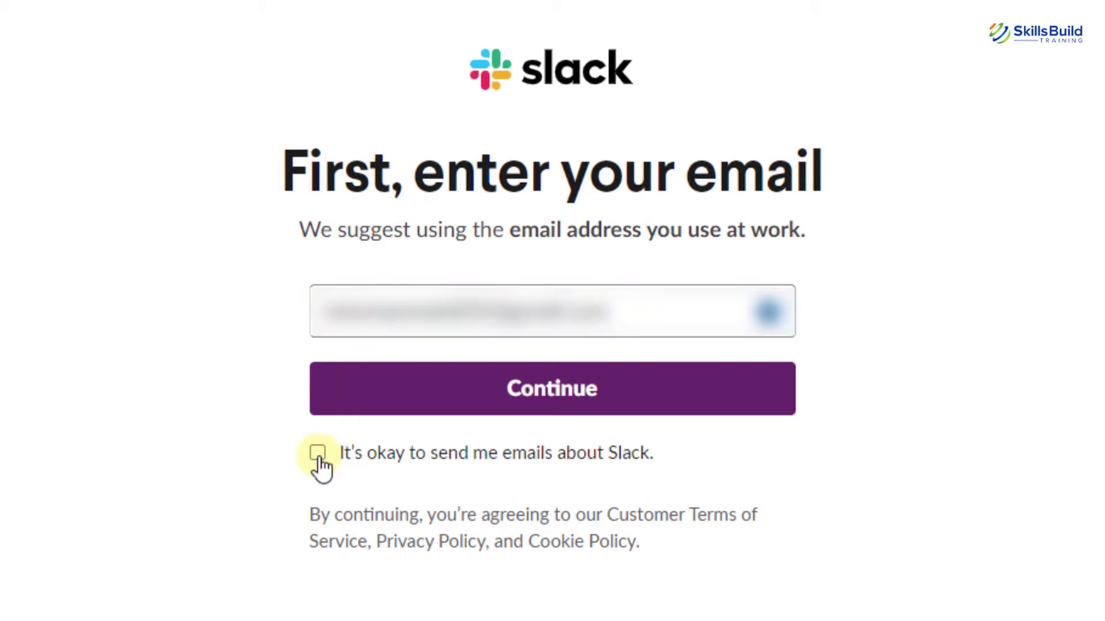
click(526, 384)
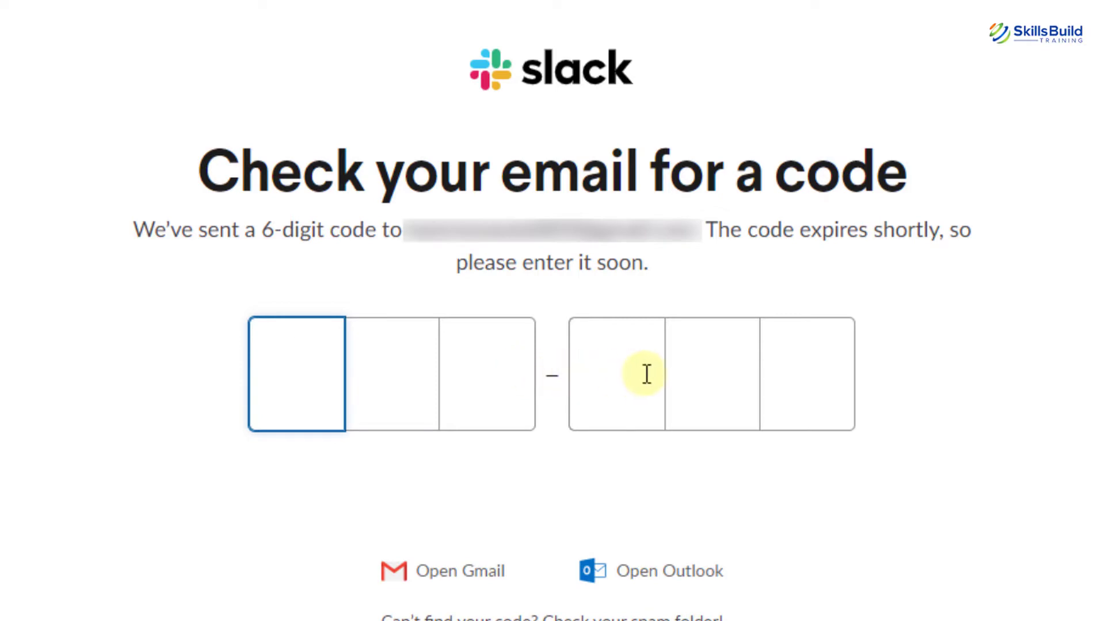
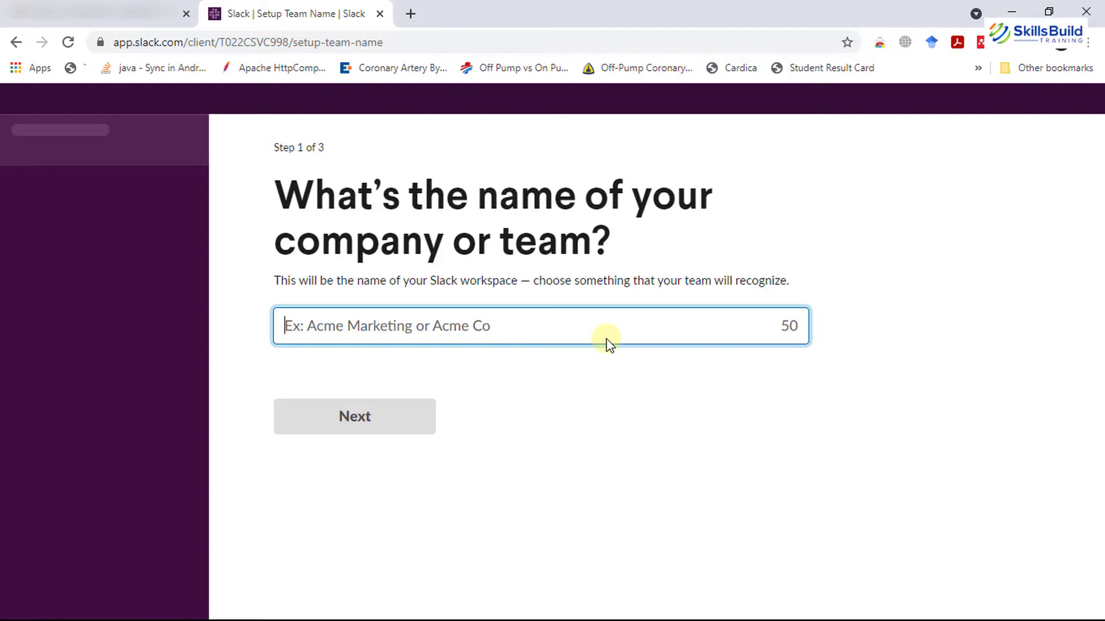
Enter 'SkillsBuild Training YouTube Channel' as the company/team name and continue.
text(Skills)
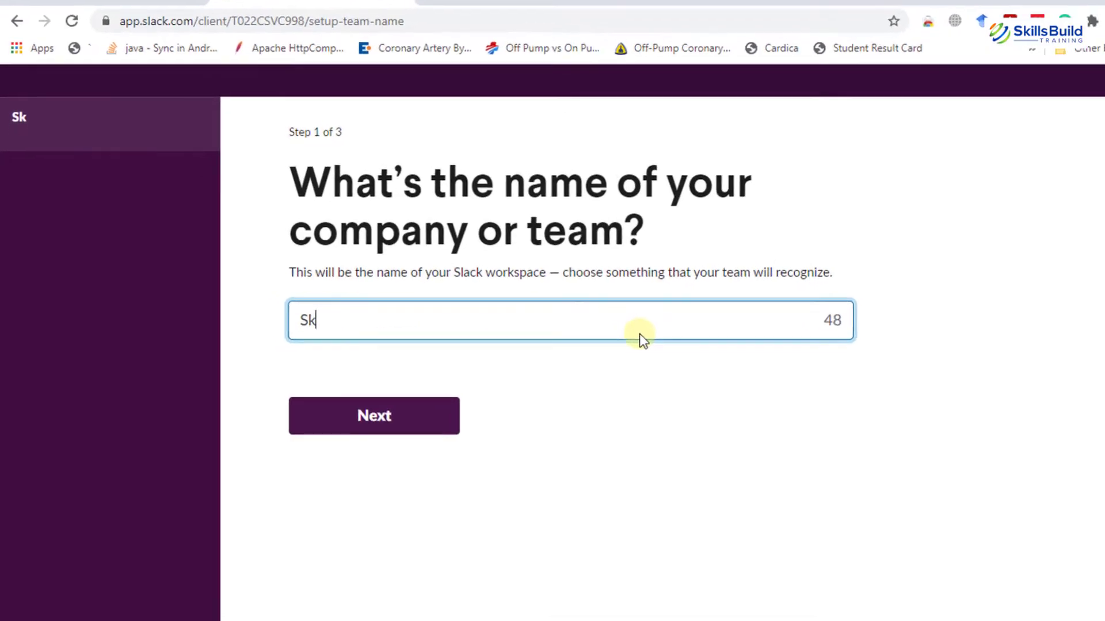
text(B)
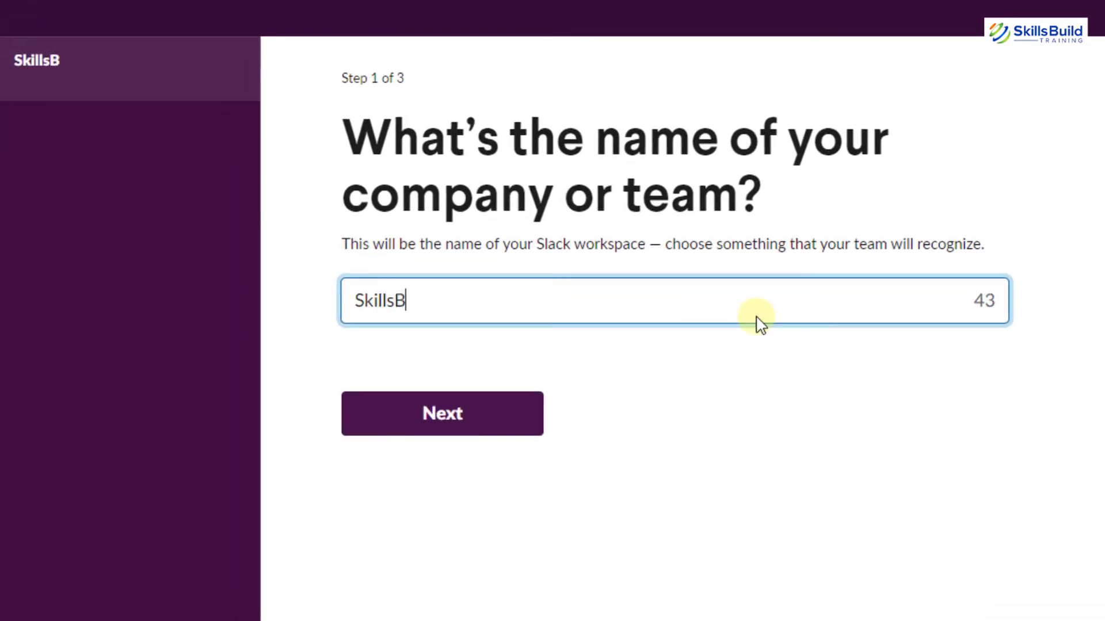
text(uild )
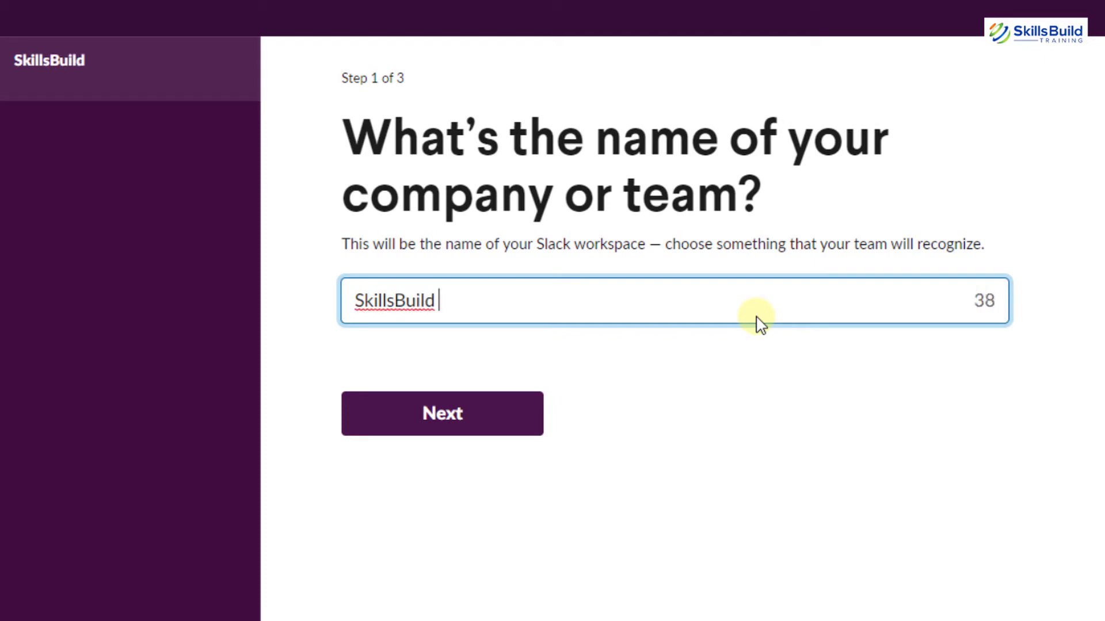
text(Training )
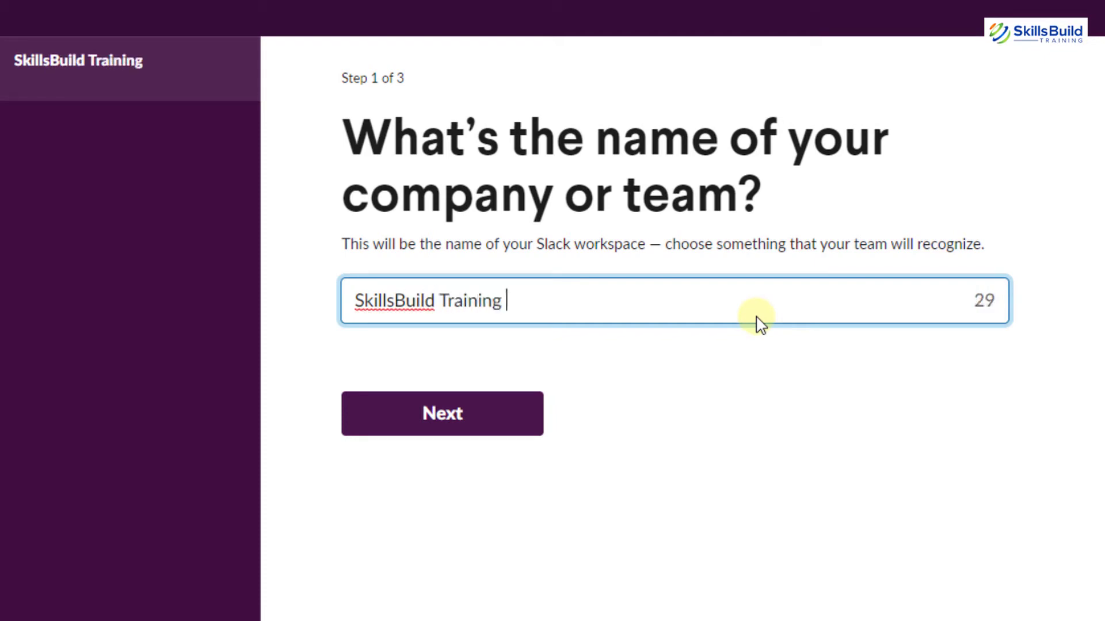
text(YouTube Channel)
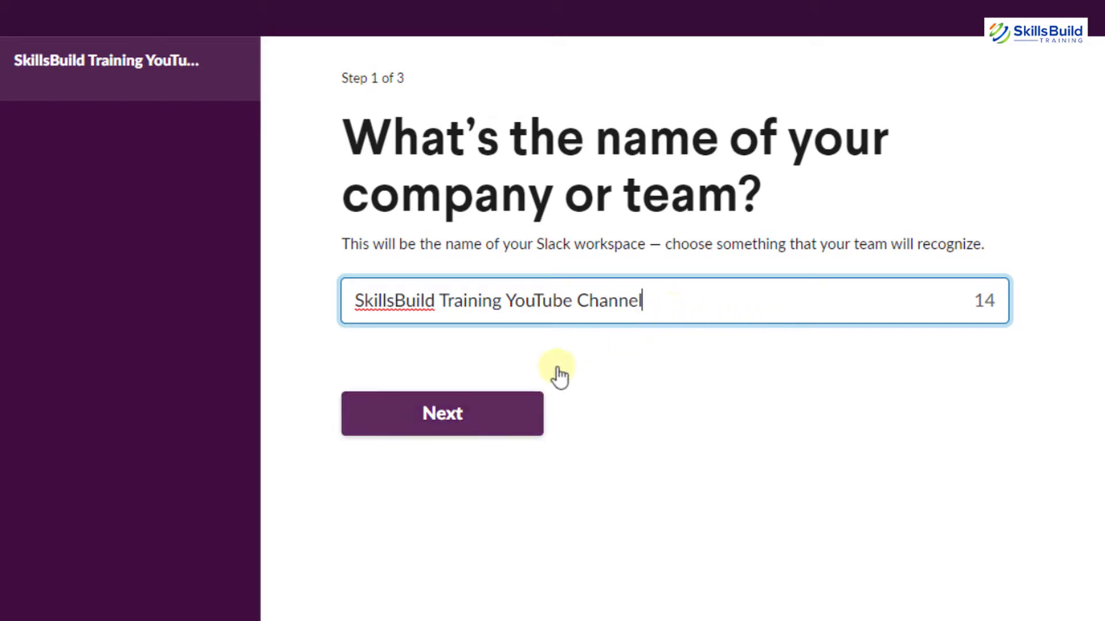
click(488, 409)
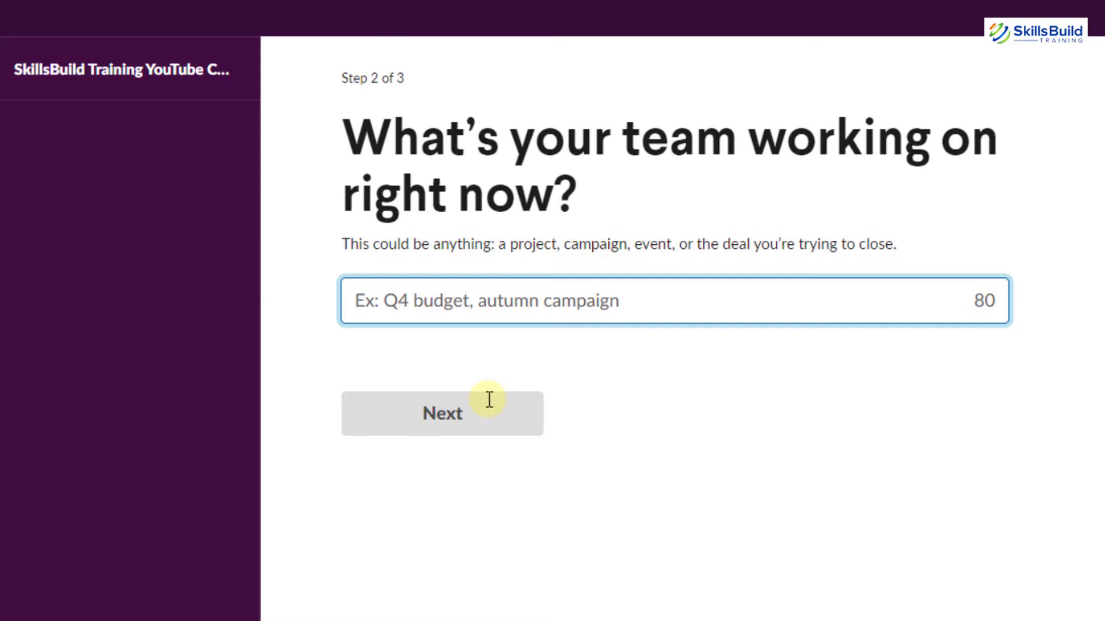
Enter 'IT Videos' as what the team is working on and continue to step 3.
text(IT )
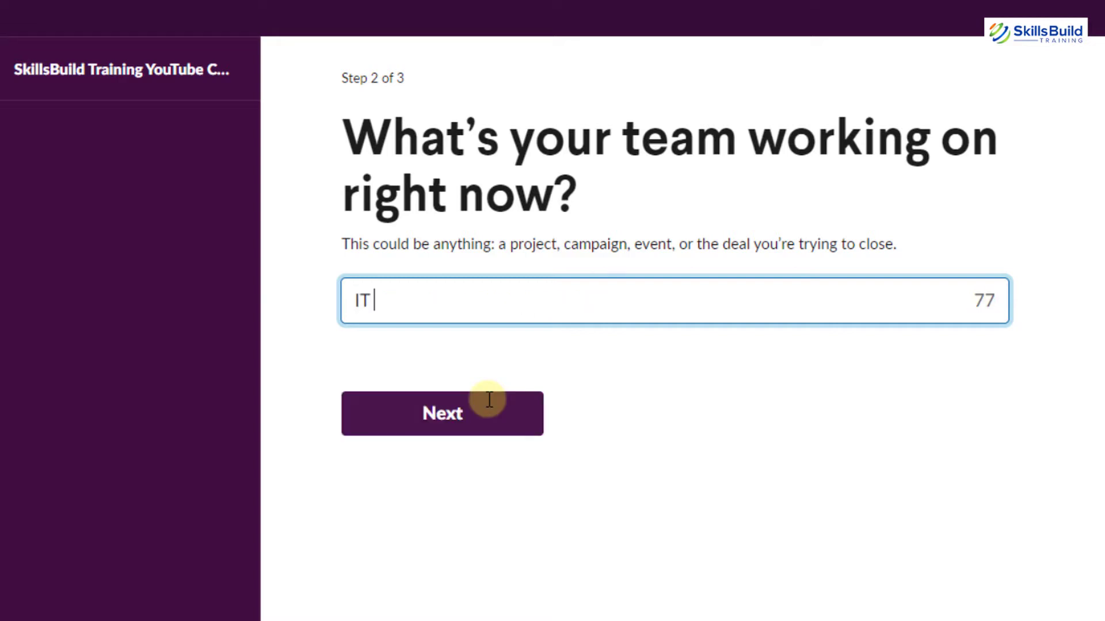
text(Videos)
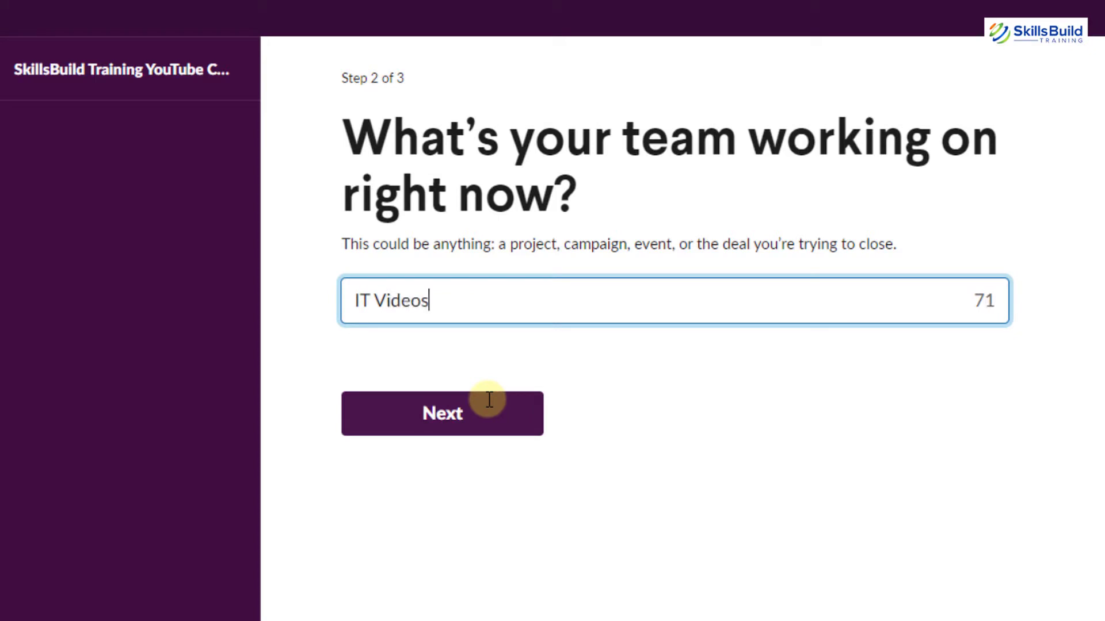
drag(428, 299, 295, 292)
click(295, 292)
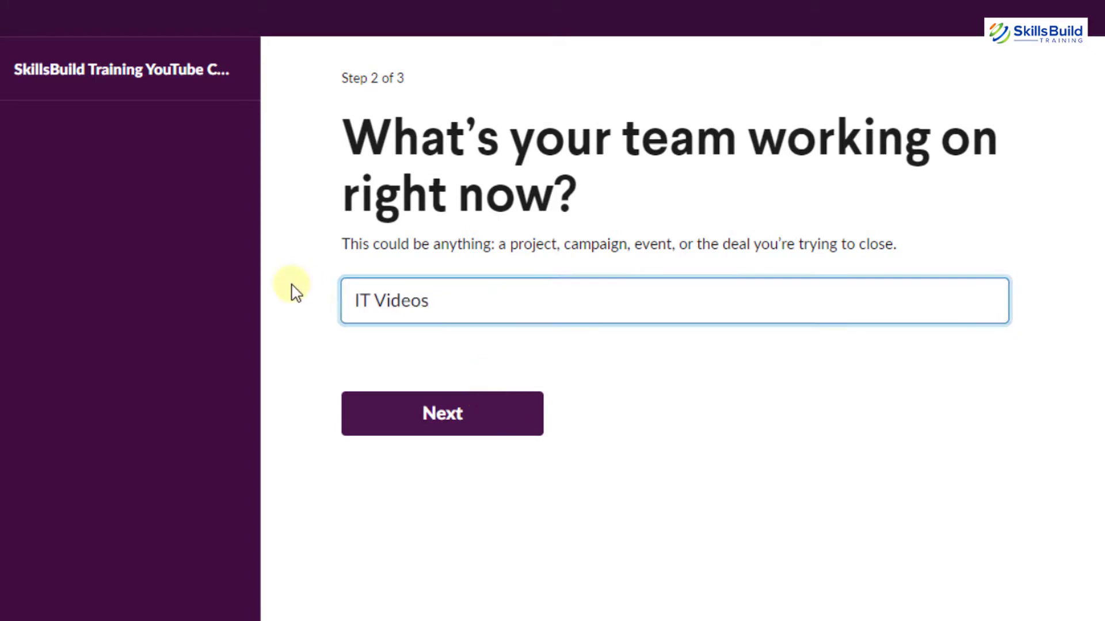
click(470, 413)
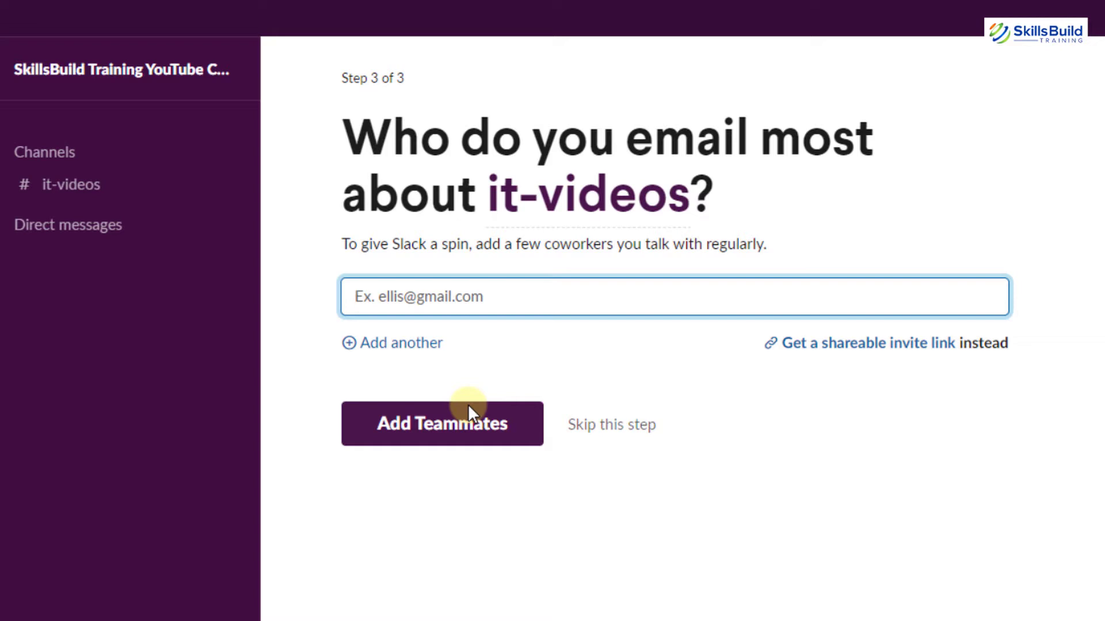
Enter two coworkers' e-mail addresses in the invite fields.
text(comsi)
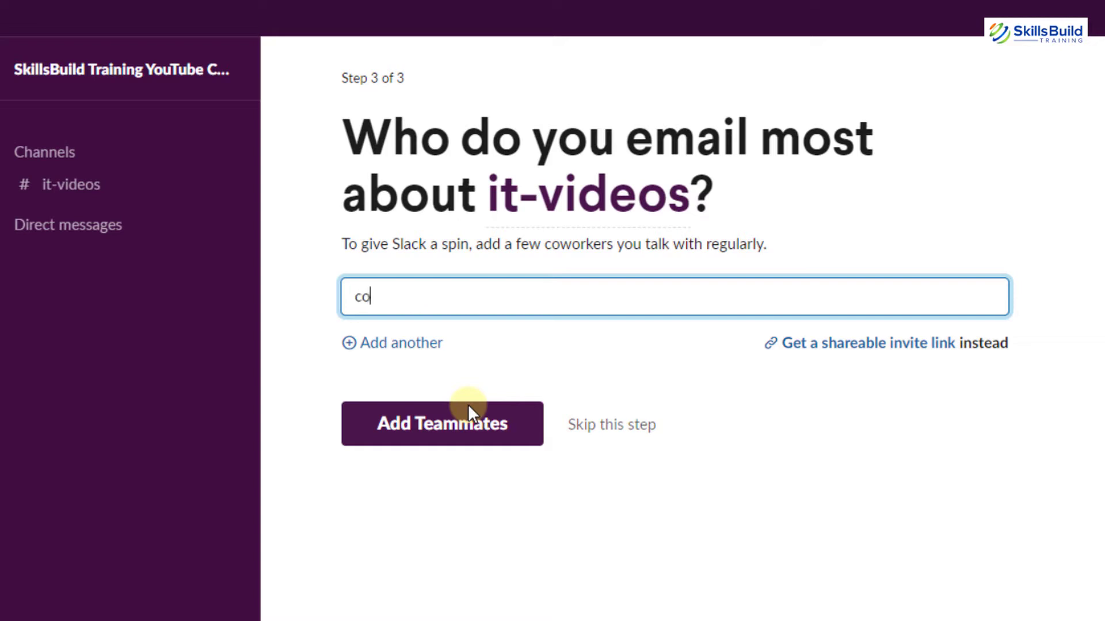
key(BackSpace)
key(BackSpace)
key(BackSpace)
key(BackSpace)
key(BackSpace)
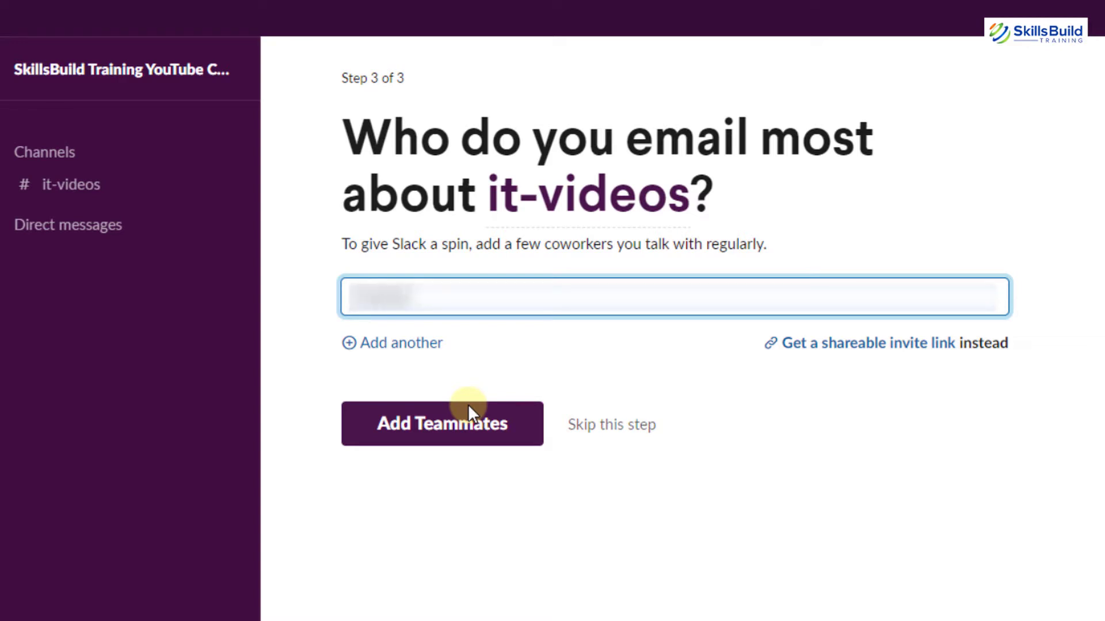
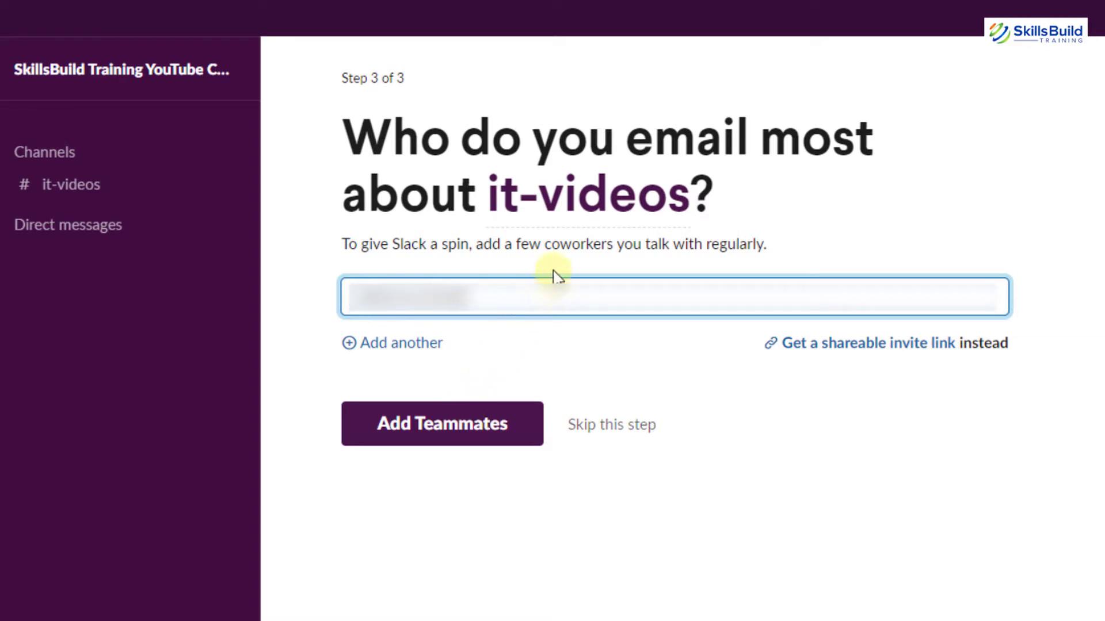
click(494, 353)
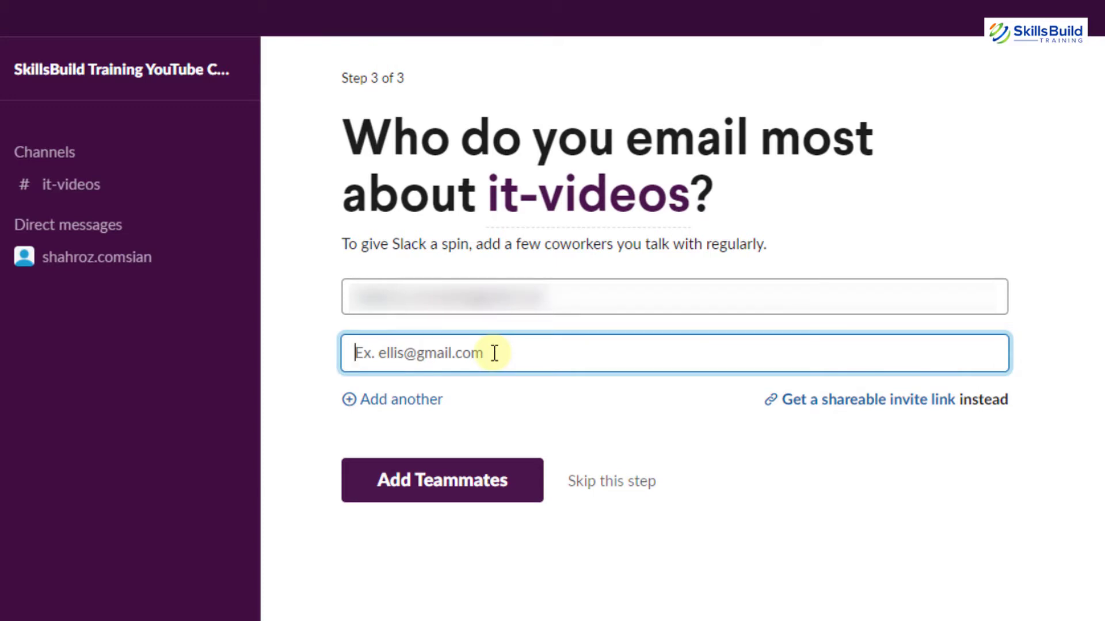
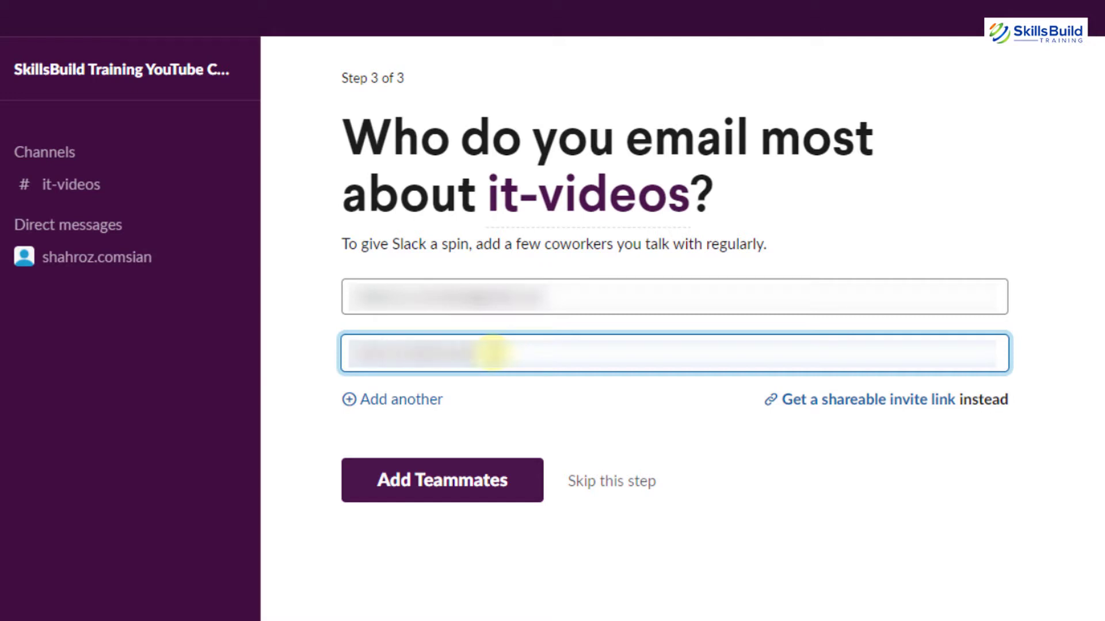
Add two more e-mail entries, copy a shareable invite link, and send the invitations.
click(415, 461)
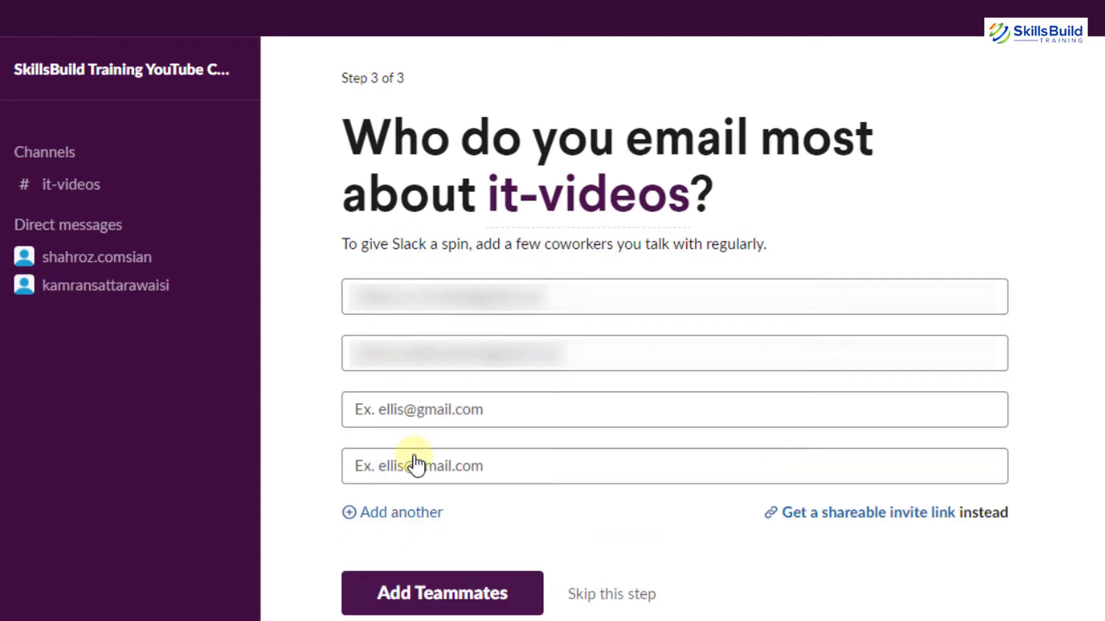
click(416, 513)
scroll(414, 512, down, 1)
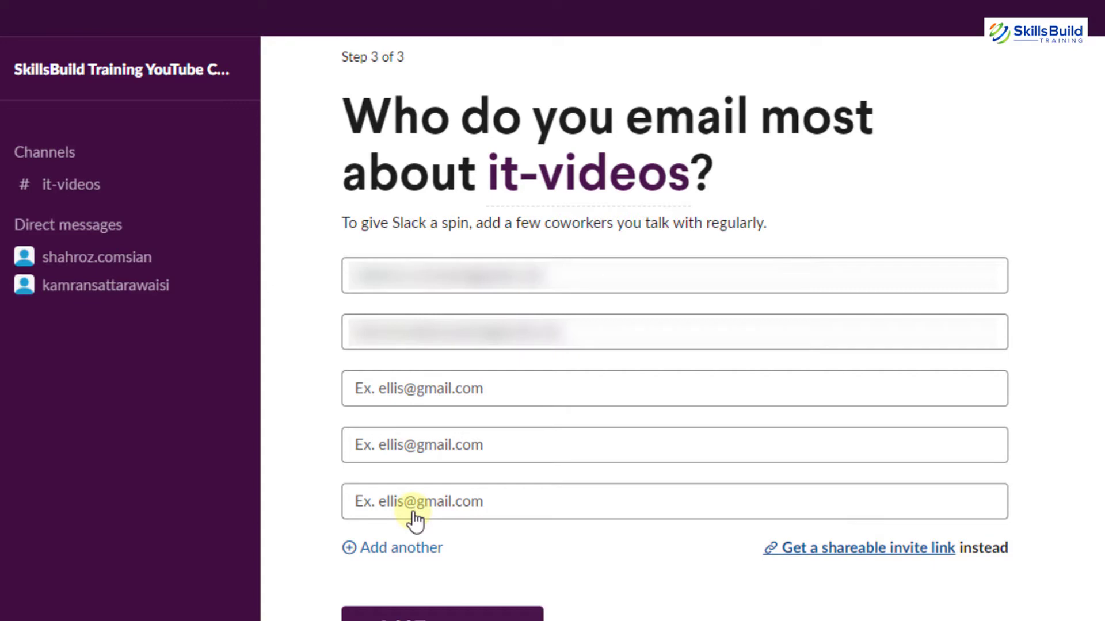
click(855, 550)
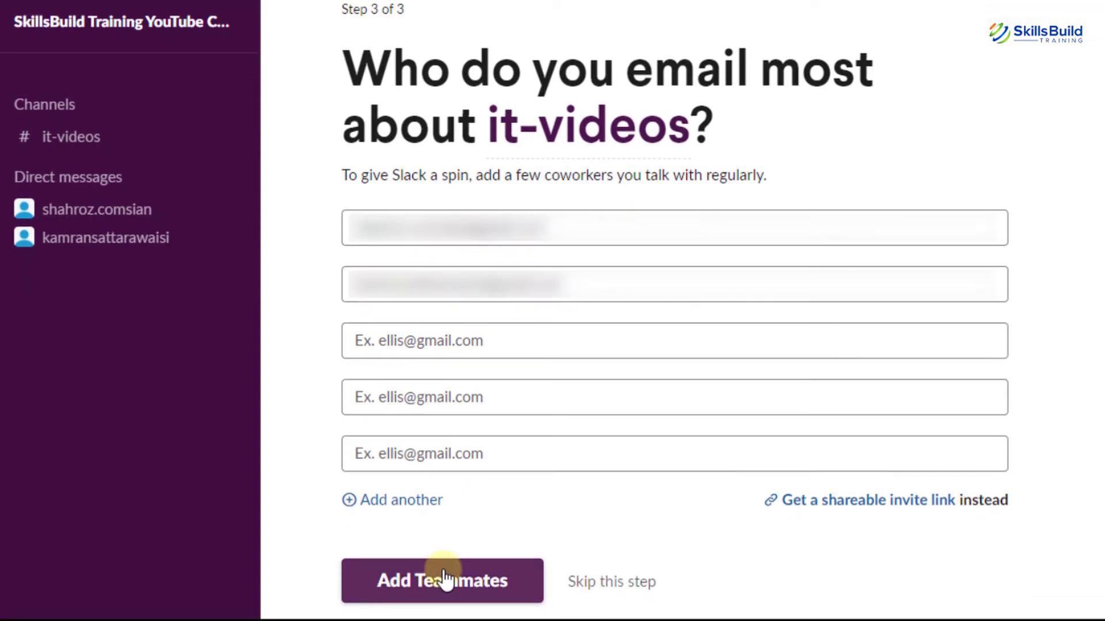
click(444, 578)
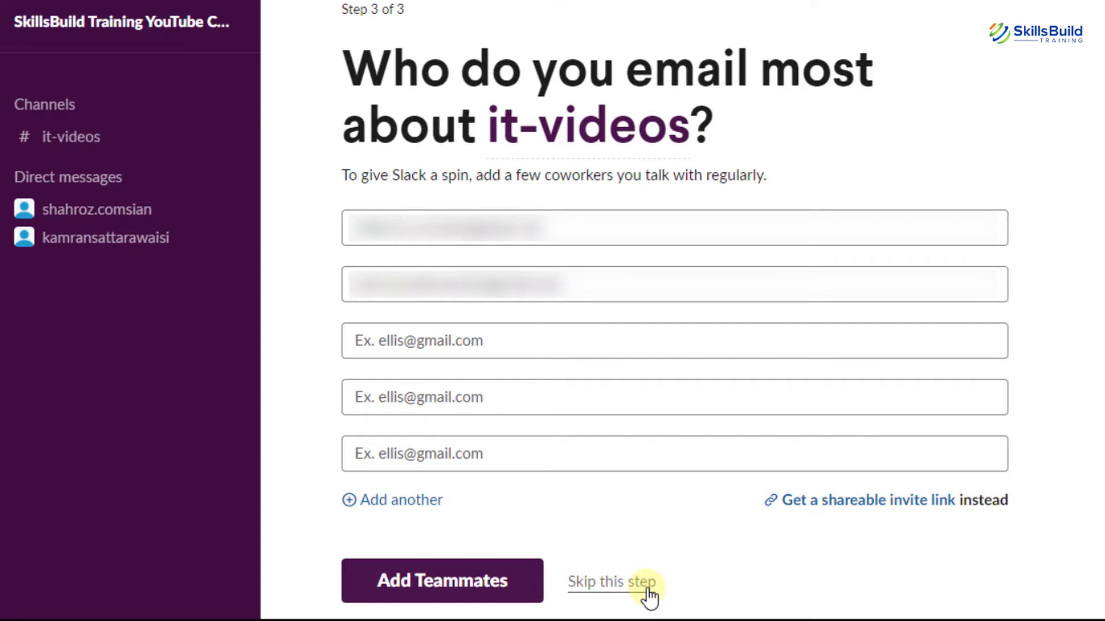
click(477, 585)
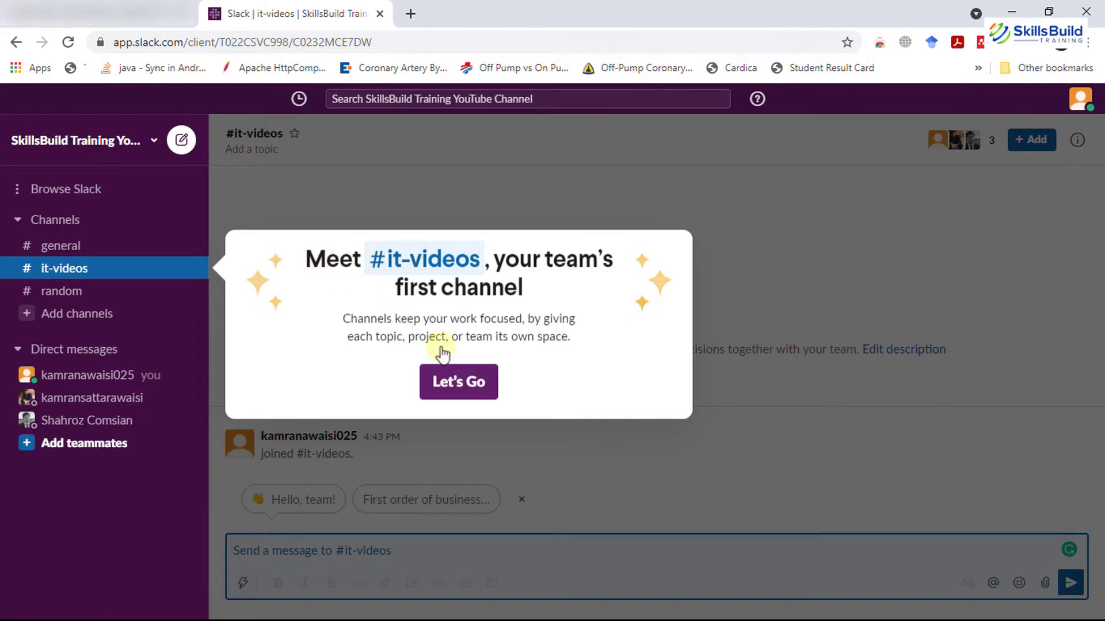
Dismiss the 'Meet #it-videos' popup with Let's Go and check the workspace name menu.
click(465, 382)
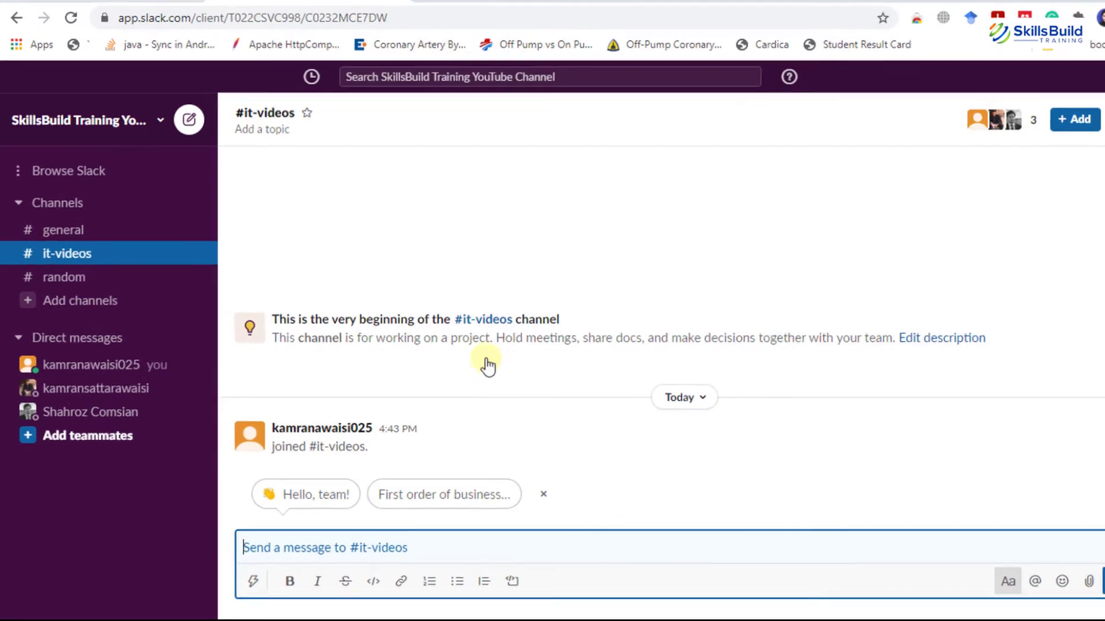
click(81, 121)
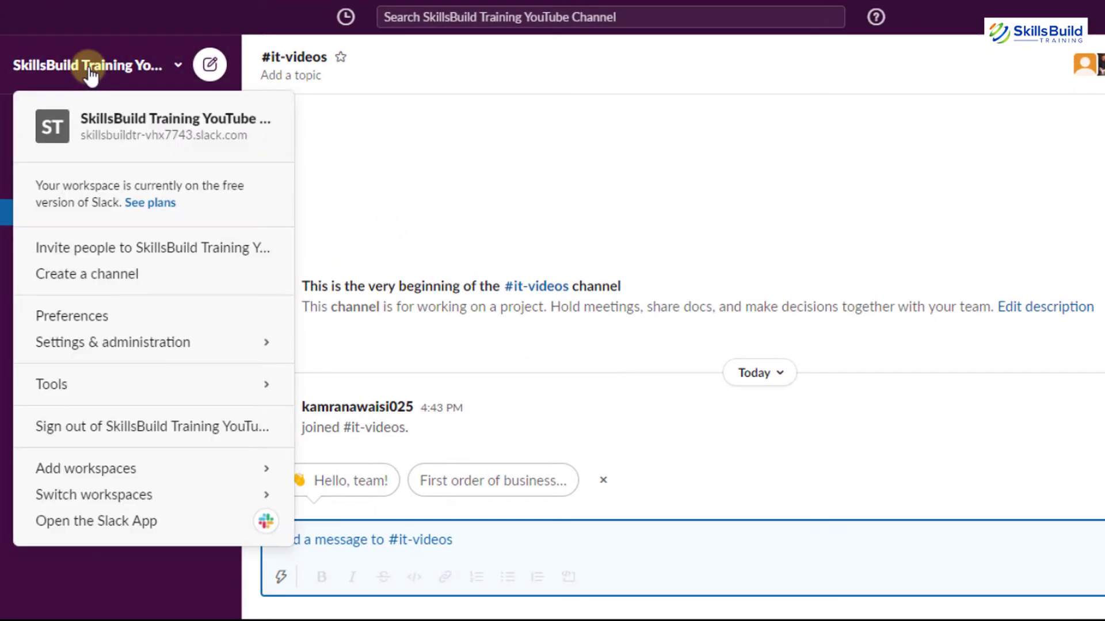
click(88, 64)
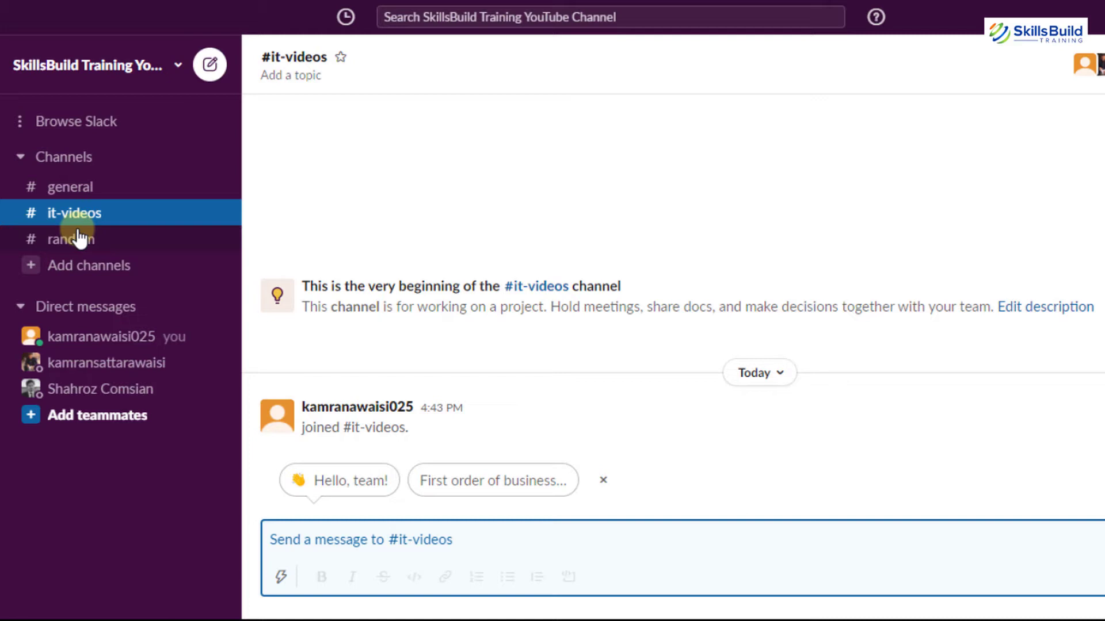
In #general, type 'Hello and welcome to SkillsBuild Training Slack Workspace'.
click(82, 190)
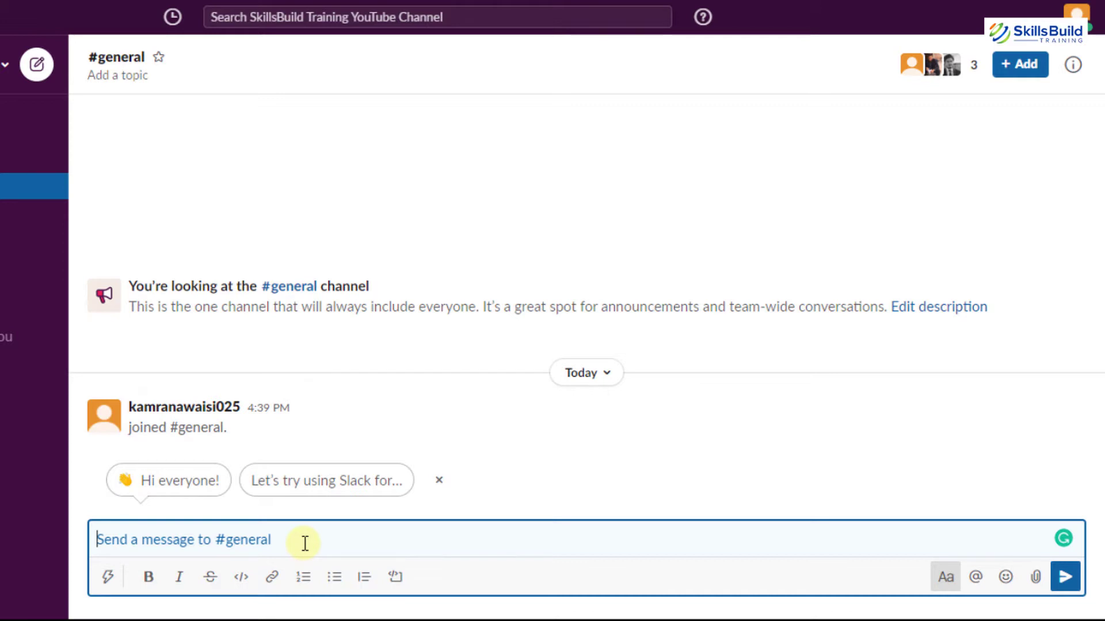
text(Hello and welc)
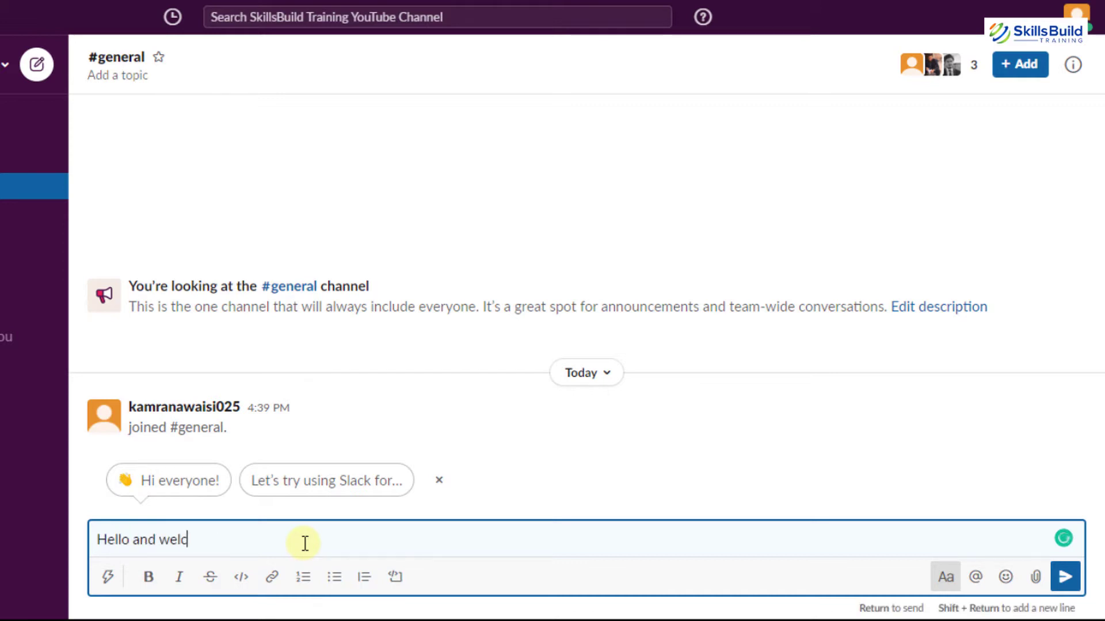
text(ome to Skill)
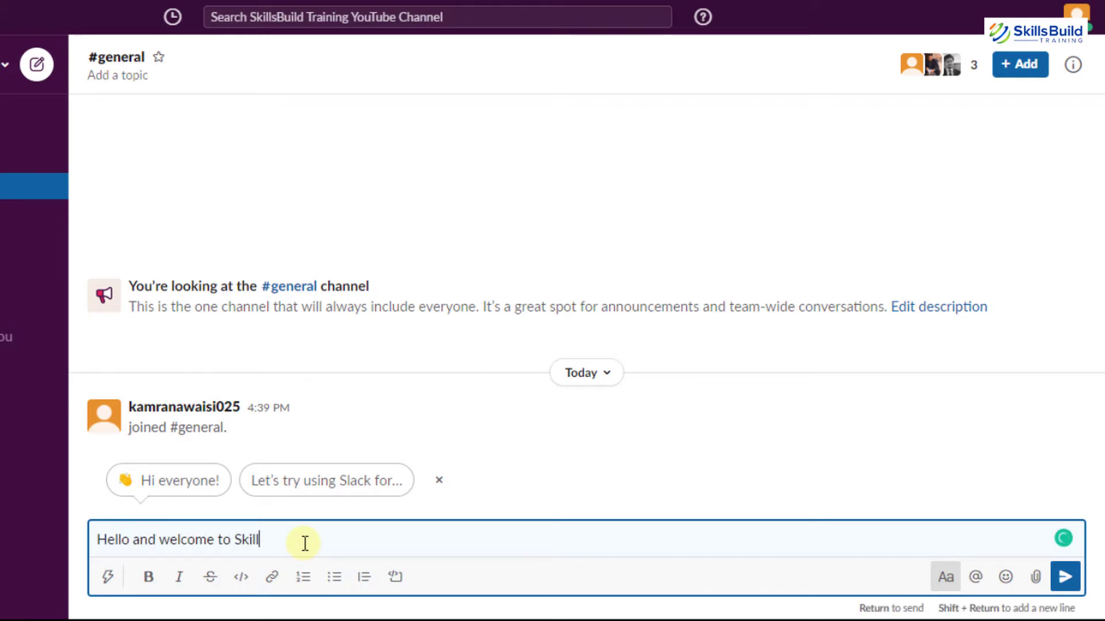
text(sBuild Training Slack Workspace)
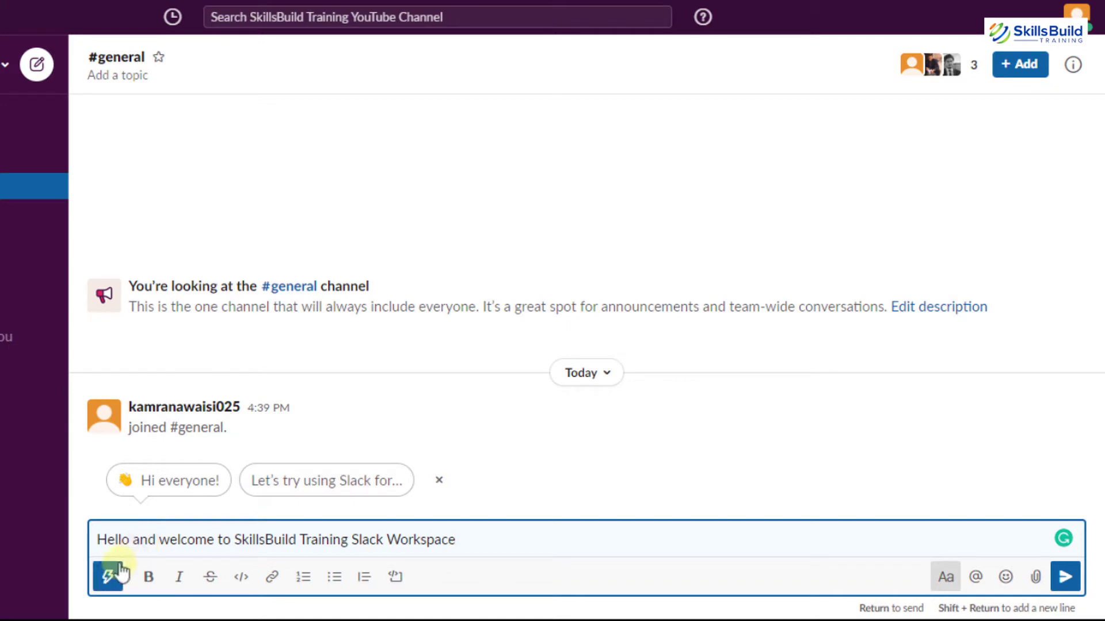
click(104, 583)
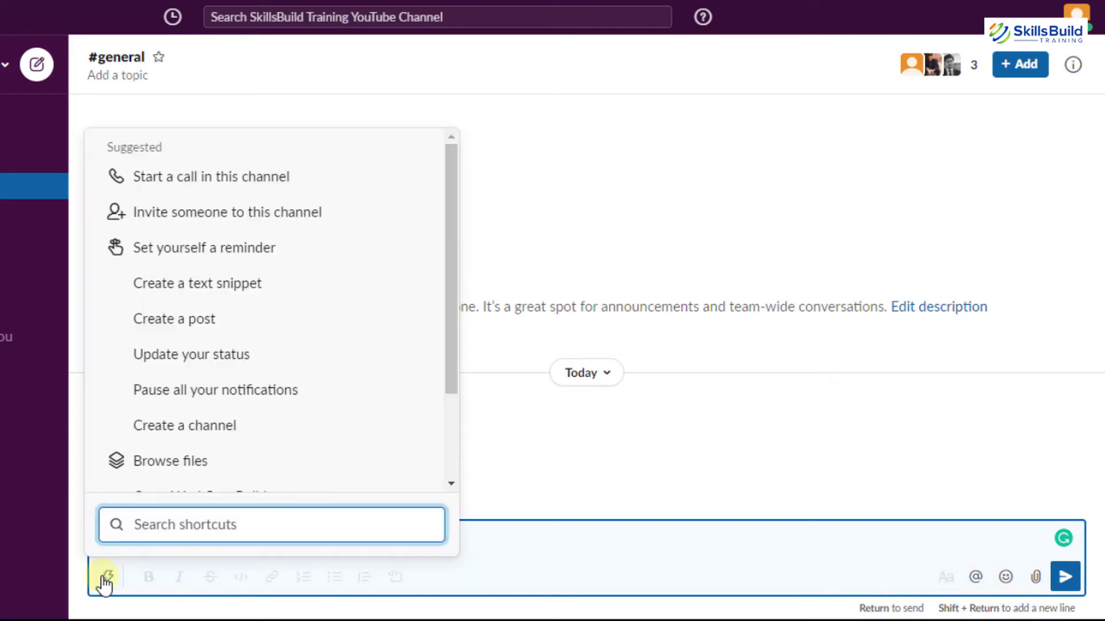
click(106, 577)
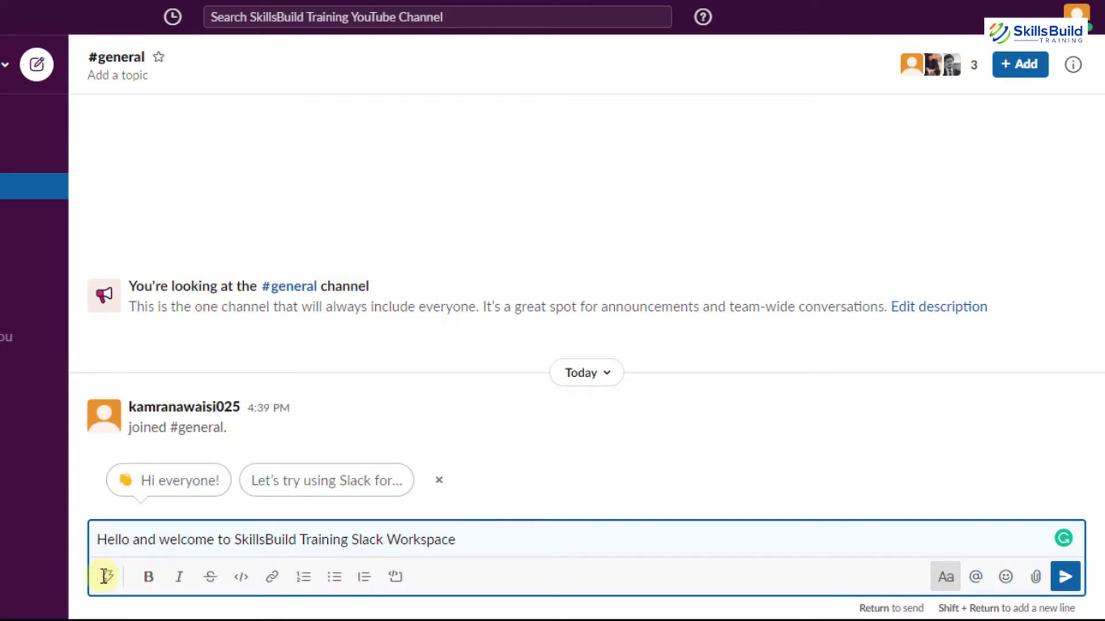
Format 'Workspace' as bold with strikethrough and send the message.
drag(464, 536, 385, 538)
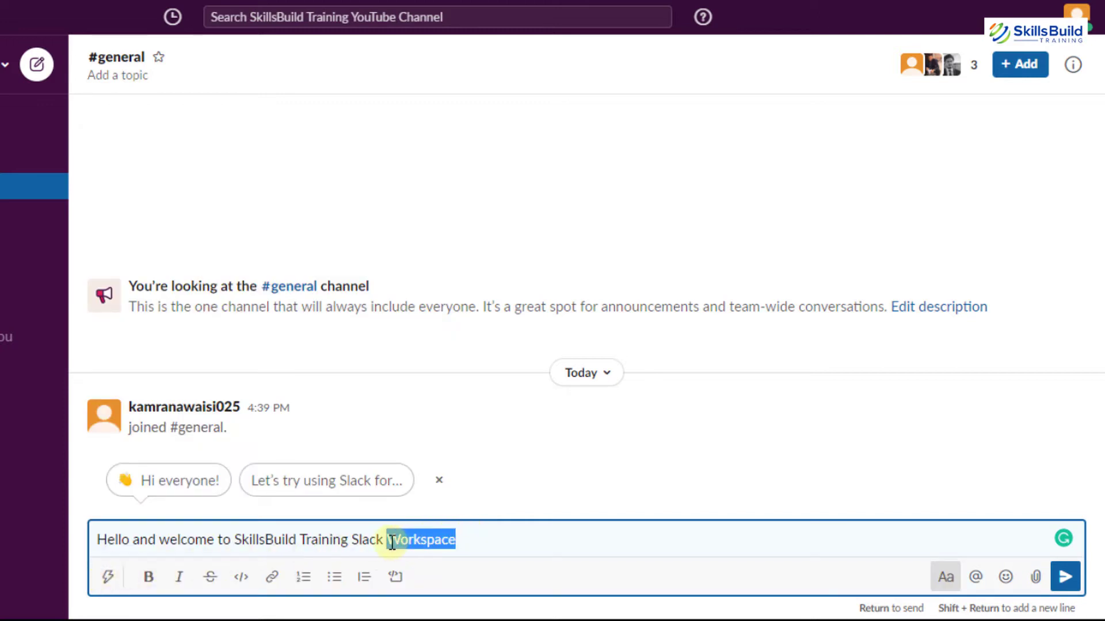
click(150, 577)
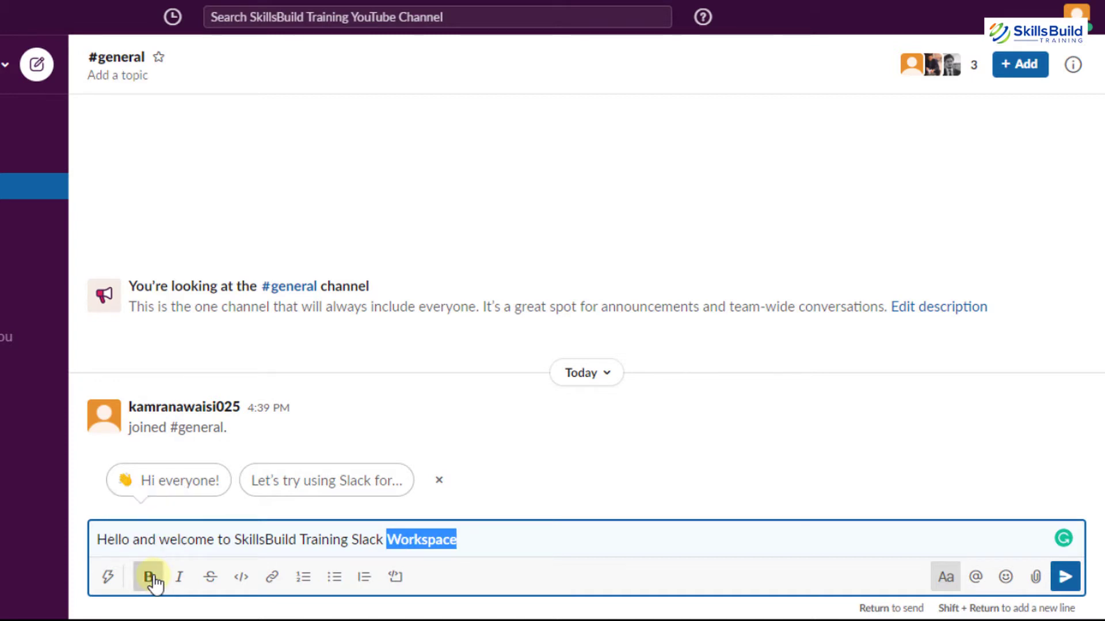
click(525, 558)
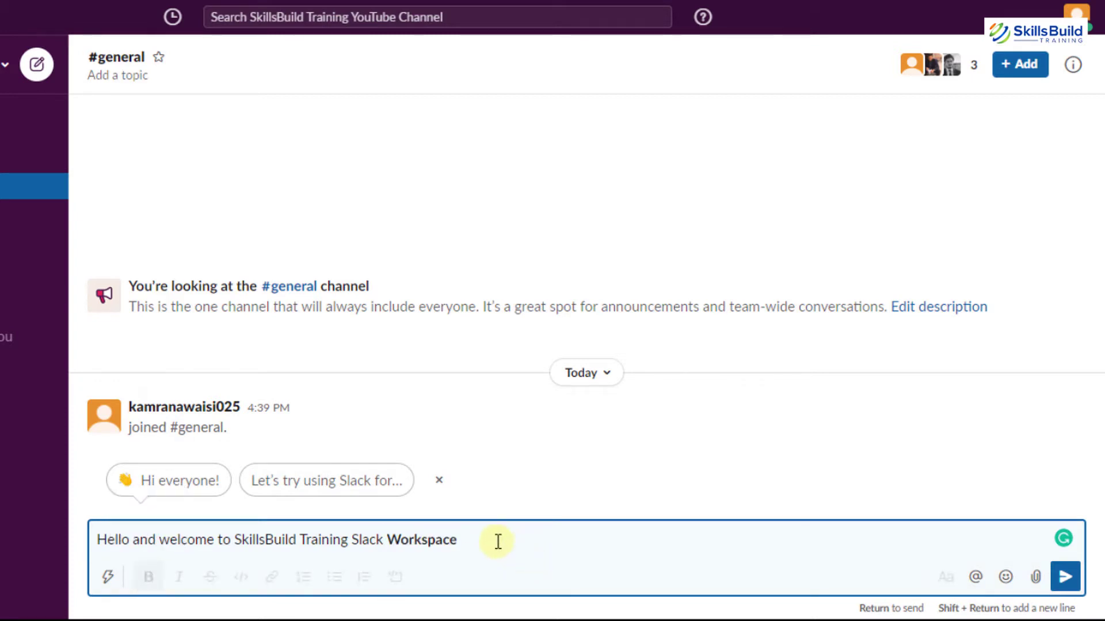
drag(458, 539, 392, 539)
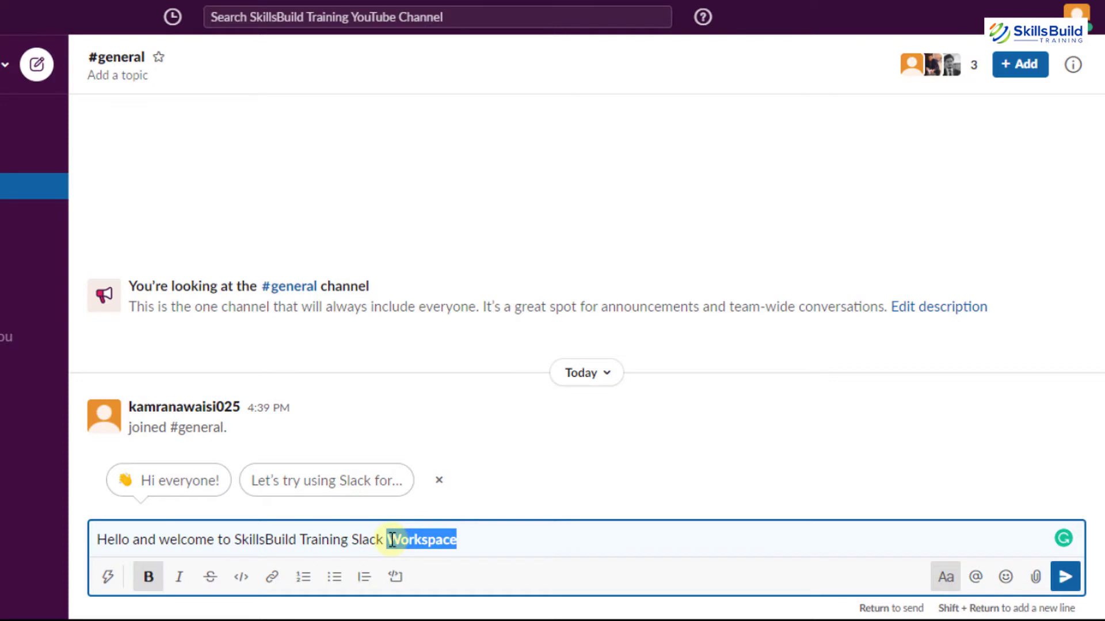
key(ctrl+b)
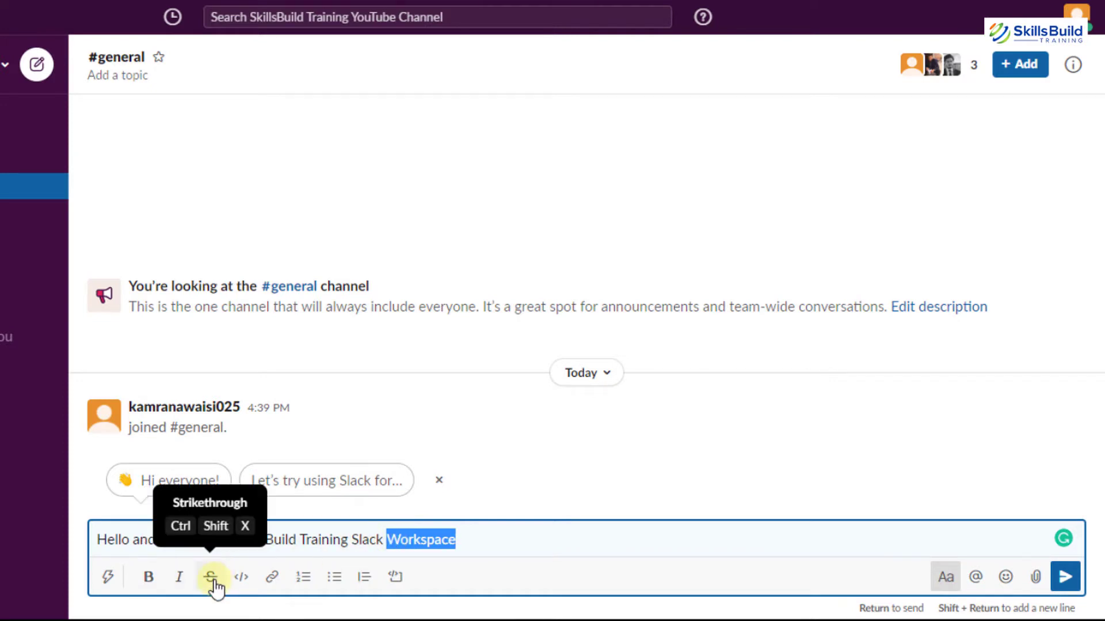
click(211, 578)
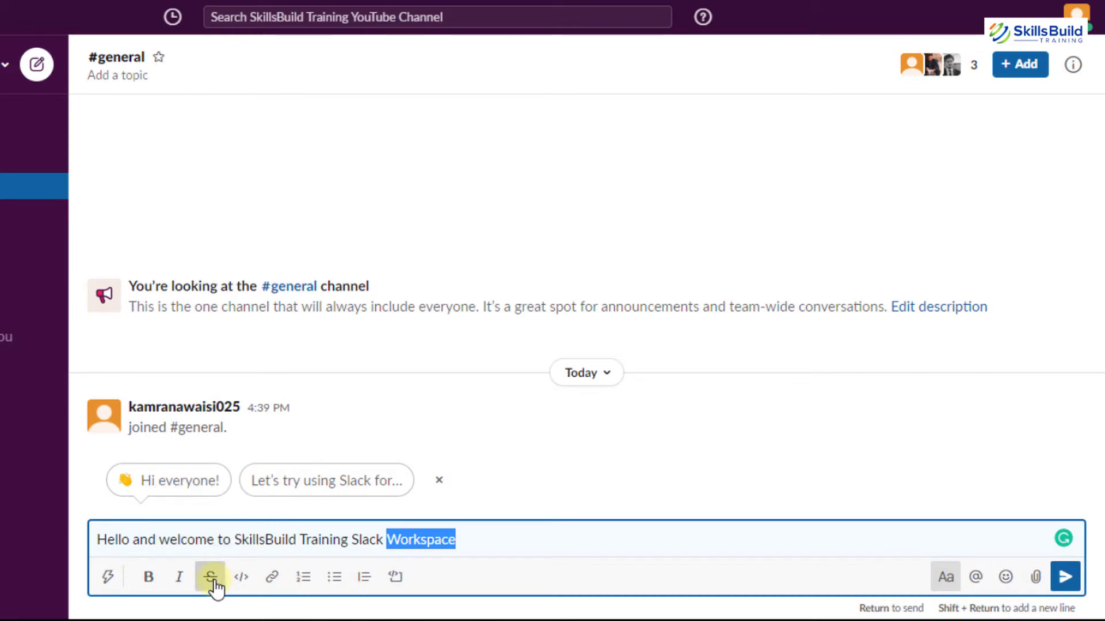
drag(460, 540, 382, 540)
key(ctrl+shift+x)
key(ctrl+b)
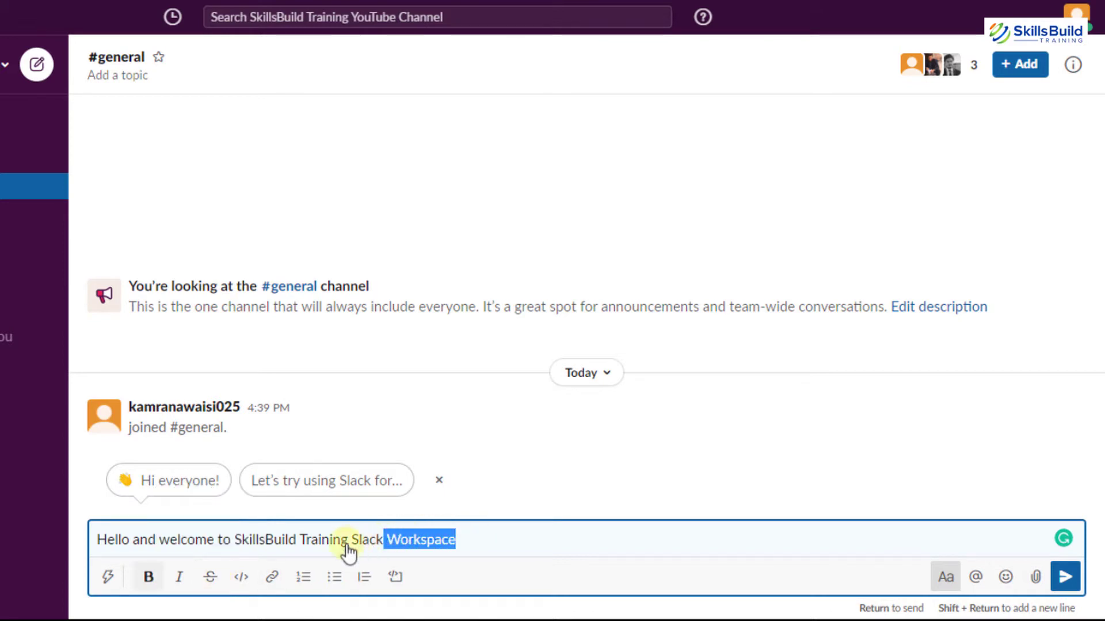
click(211, 579)
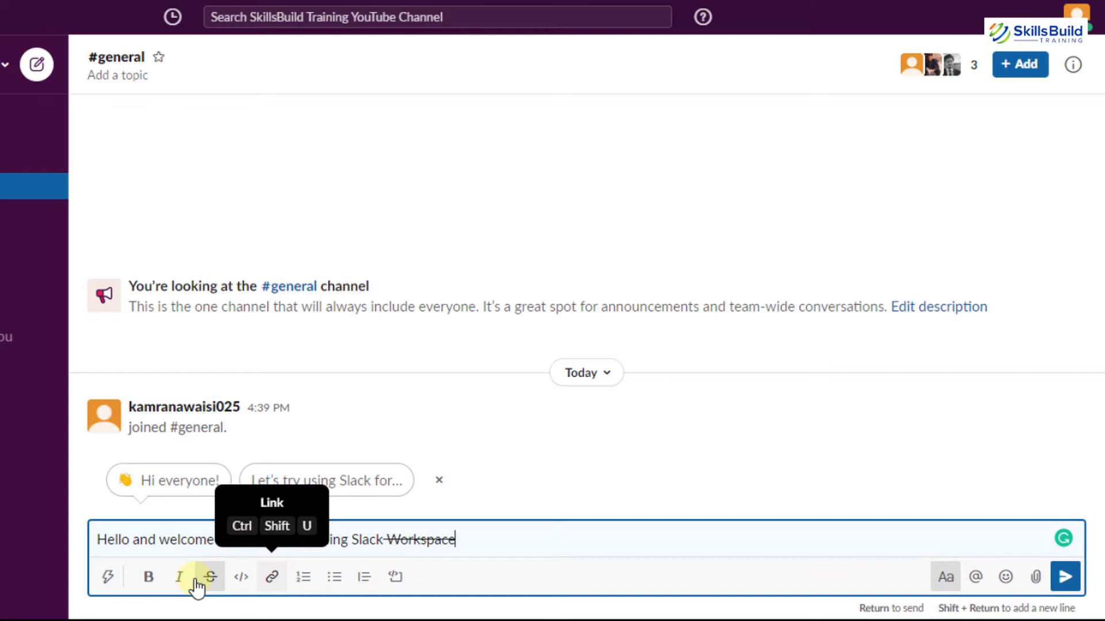
key(Return)
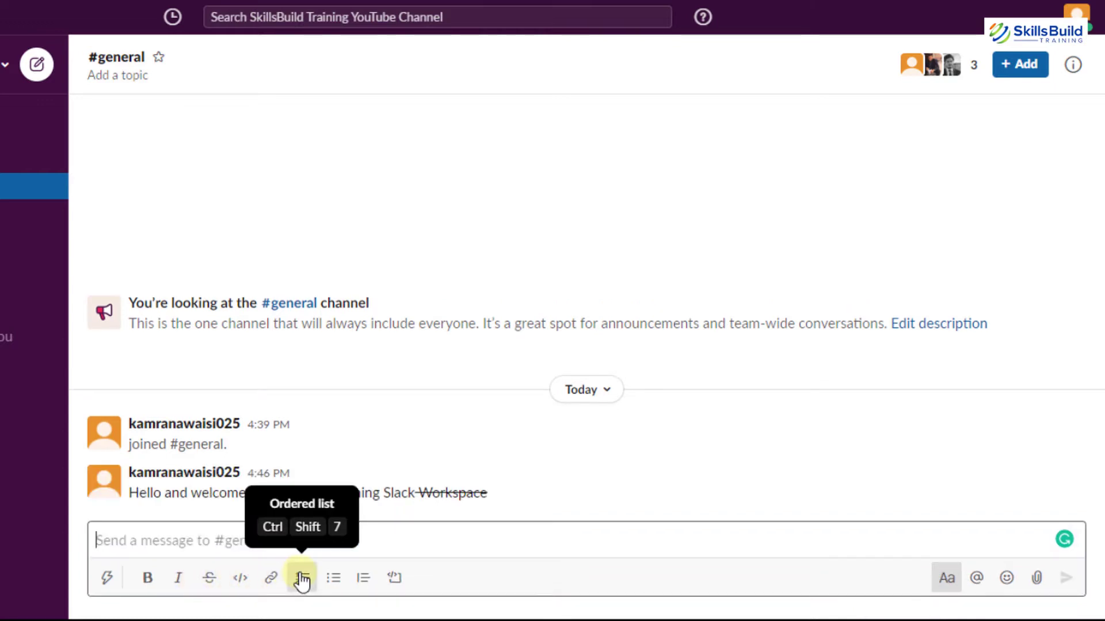
Start a numbered list in the new #general draft with items A, B and C.
click(301, 578)
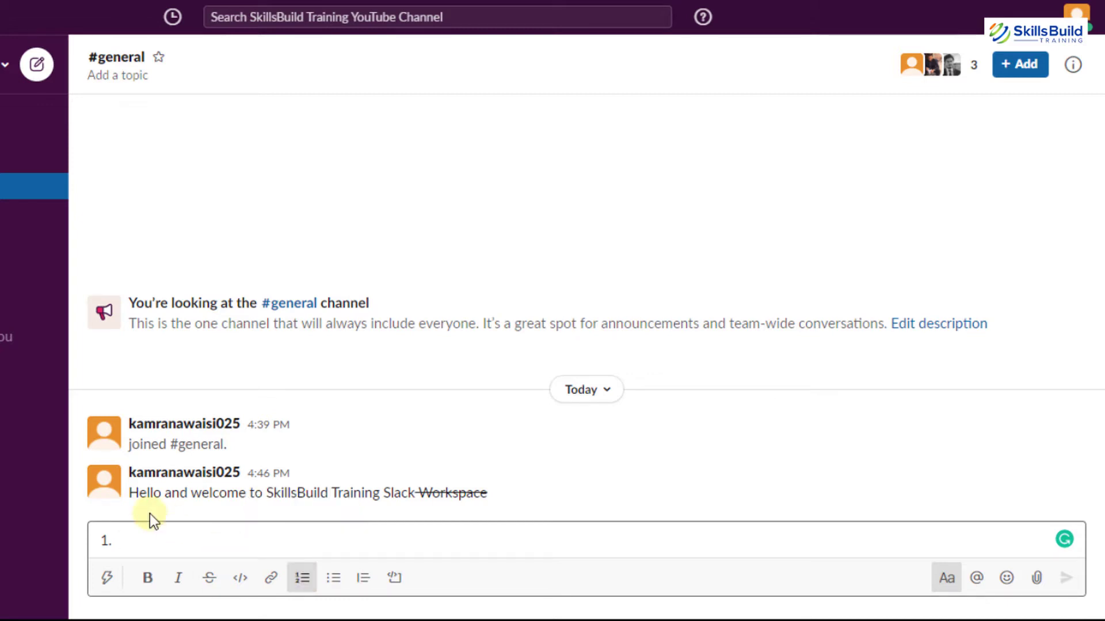
text(A)
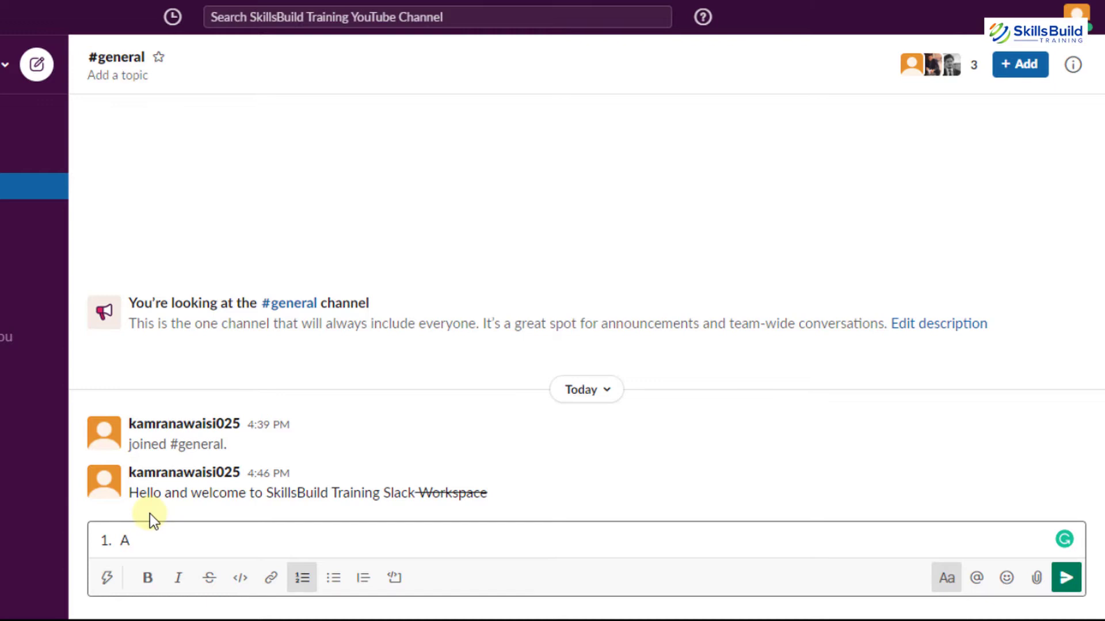
key(Return)
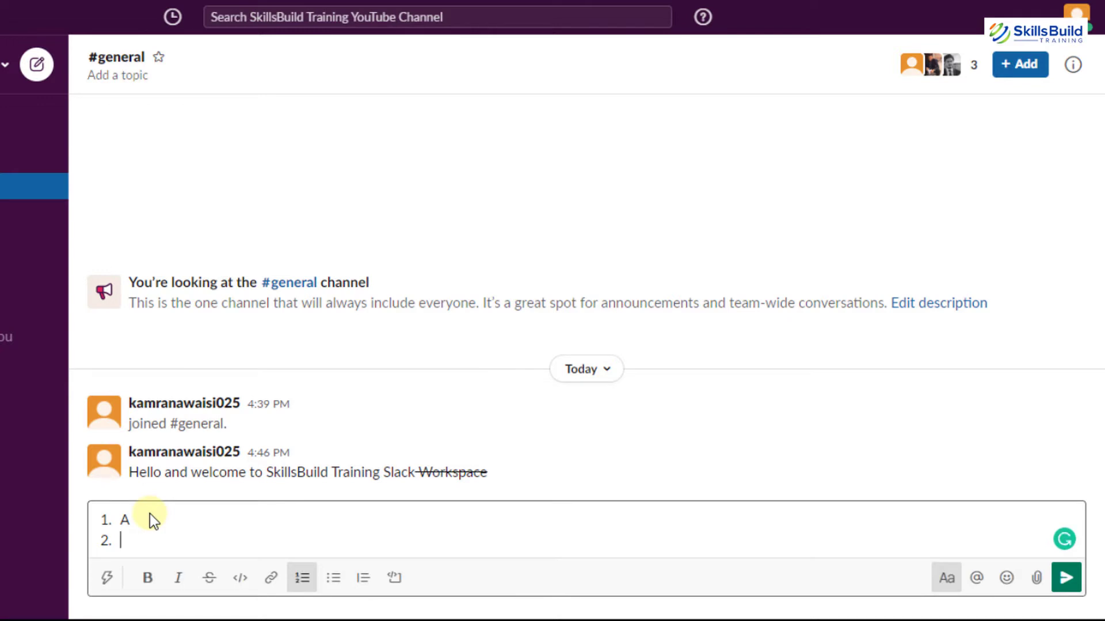
text(B)
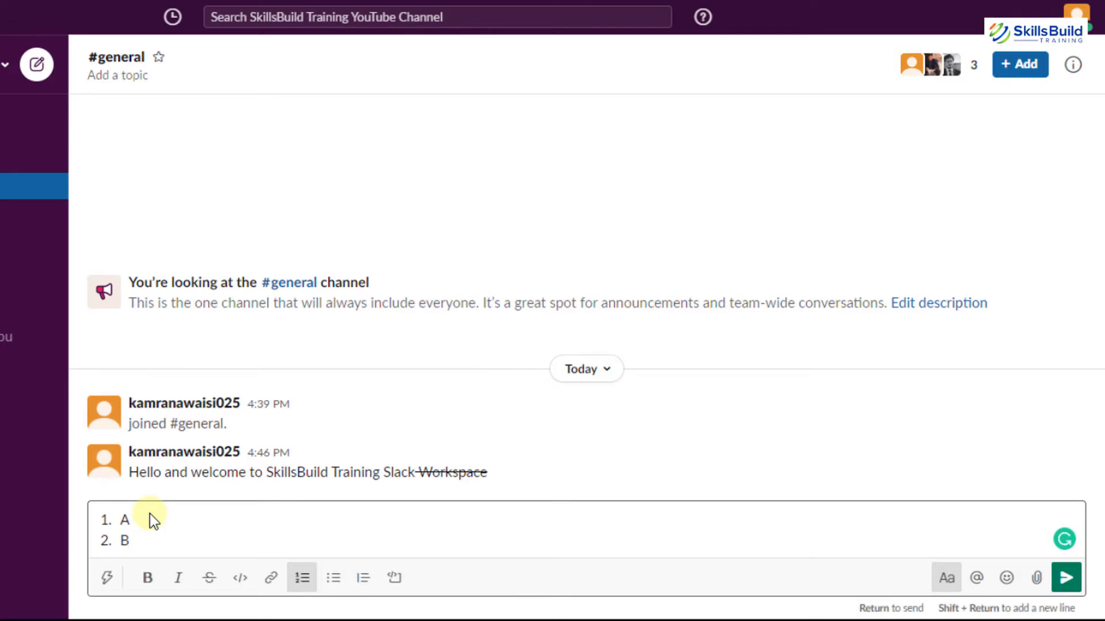
key(shift+Return)
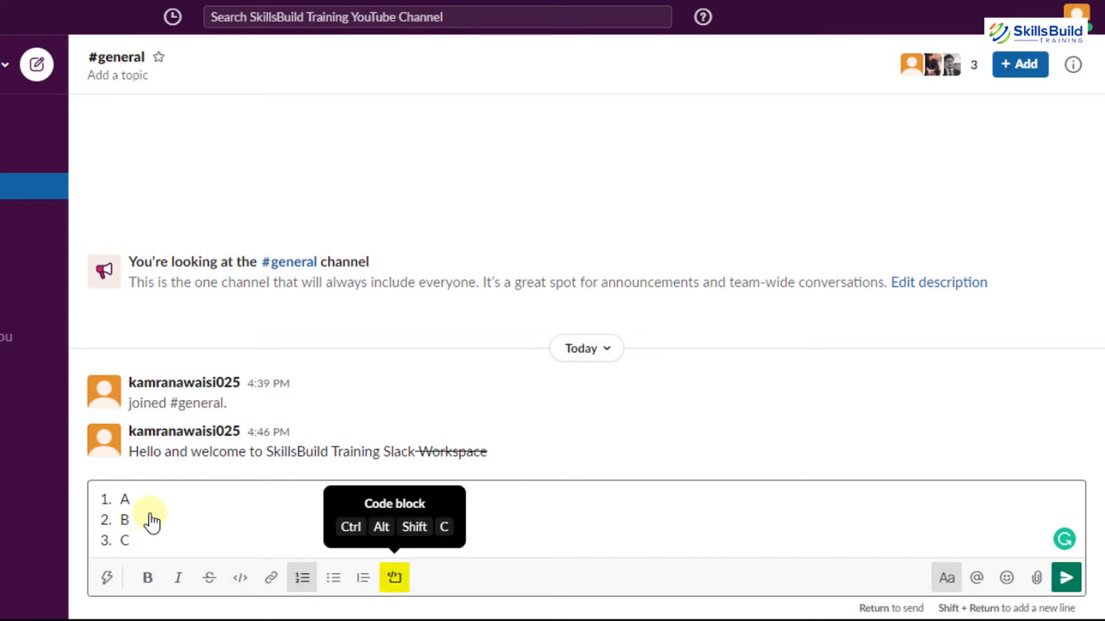
Mention a teammate after item C, chosen from the @ suggestions.
click(947, 580)
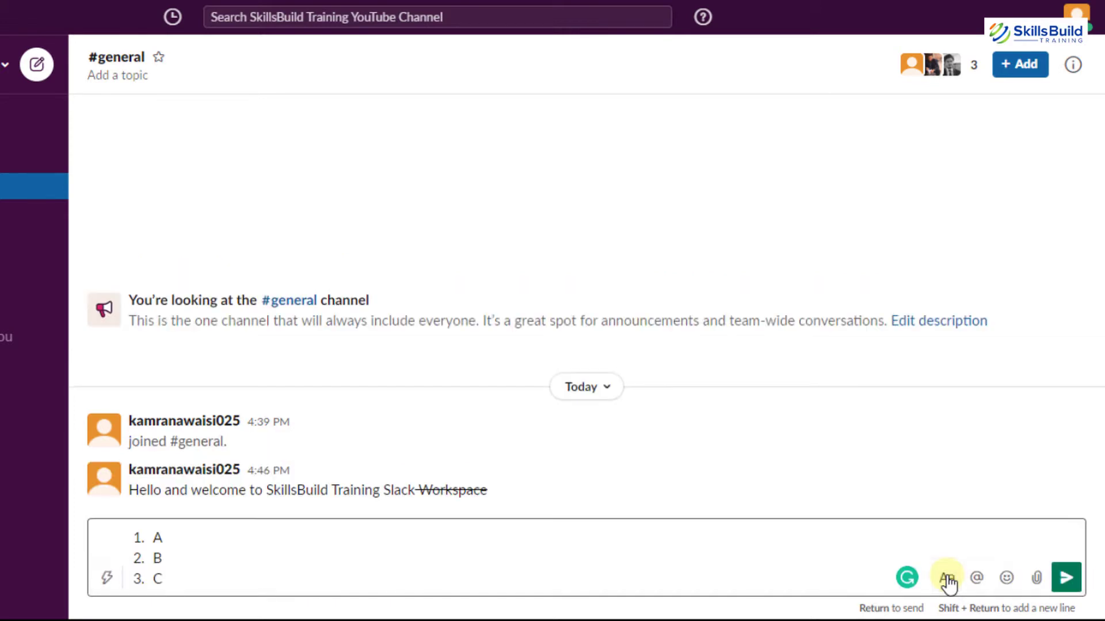
click(946, 580)
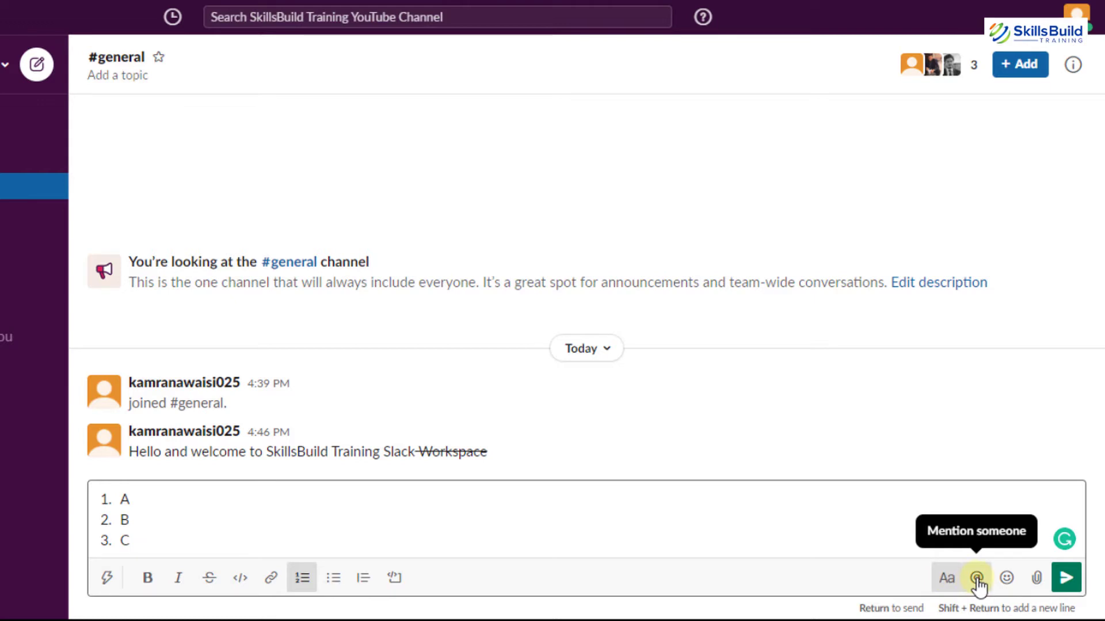
click(976, 578)
key(Down)
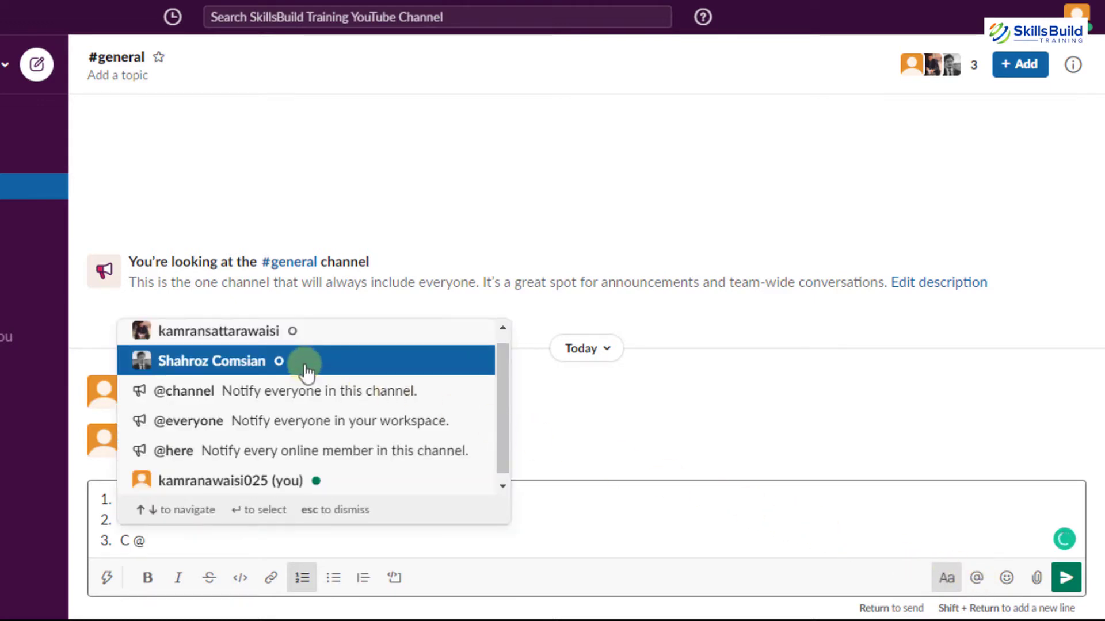
click(265, 360)
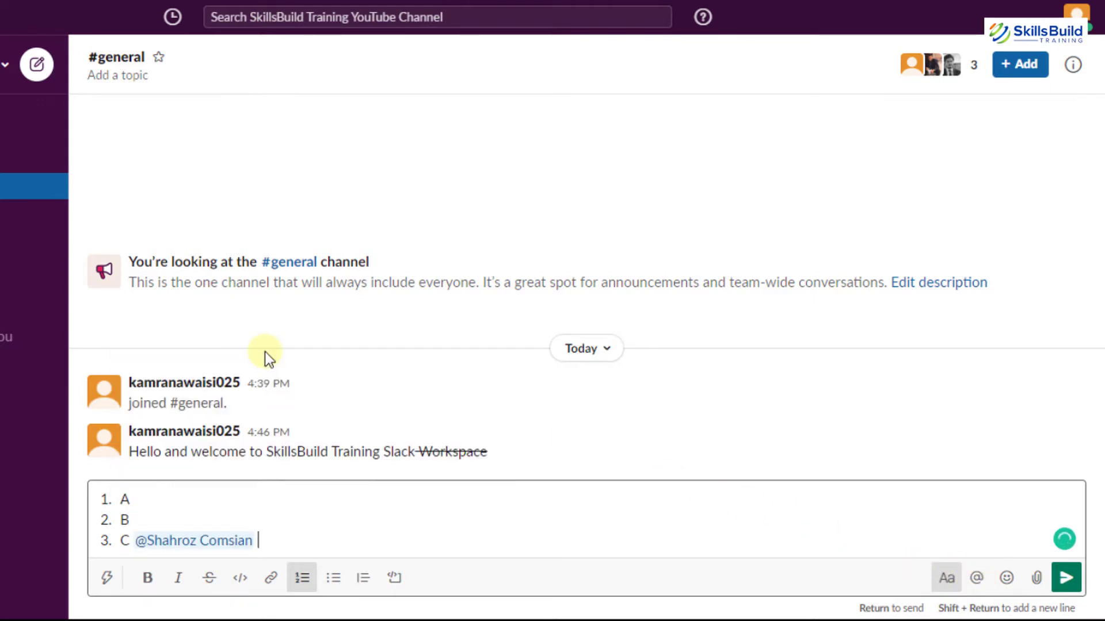
Glance at the emoji picker and your files list, then send the A, B, C draft to #general.
click(1007, 579)
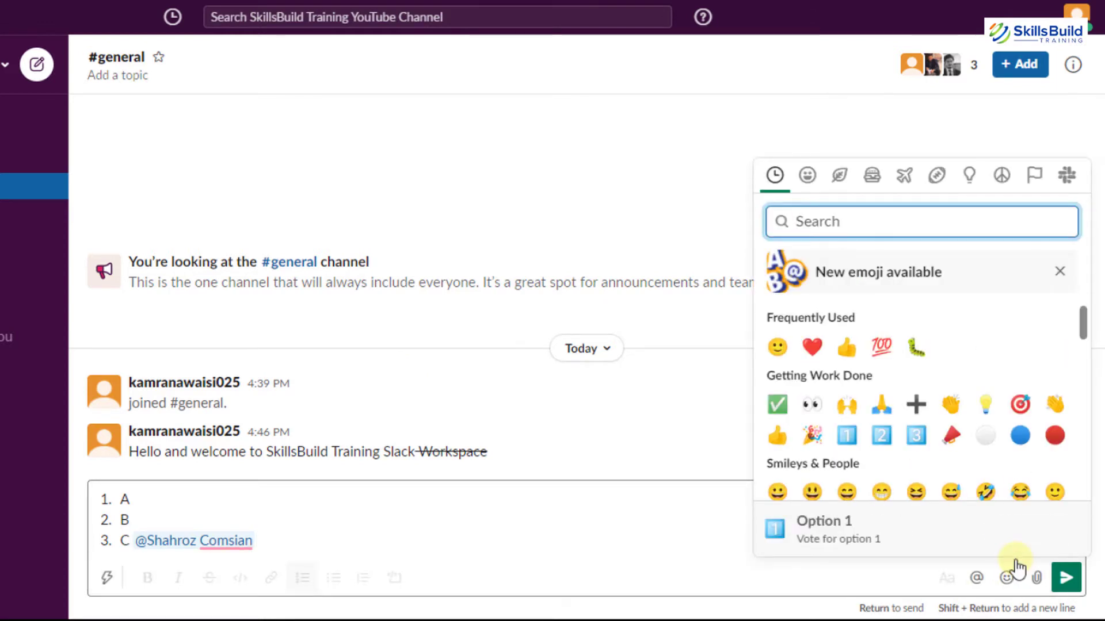
click(1010, 574)
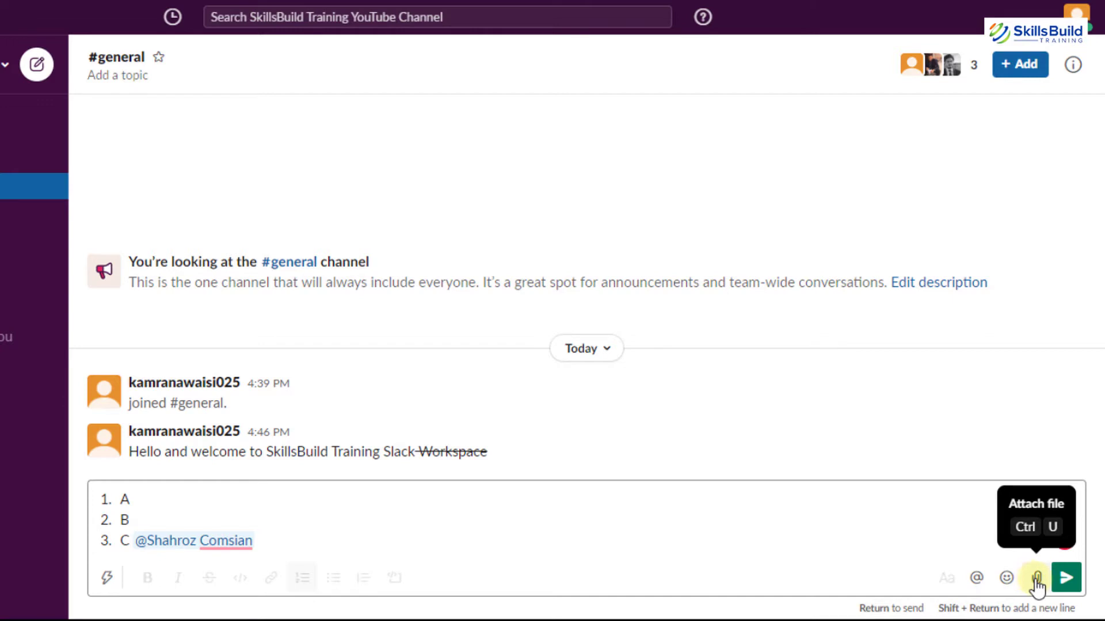
click(1036, 579)
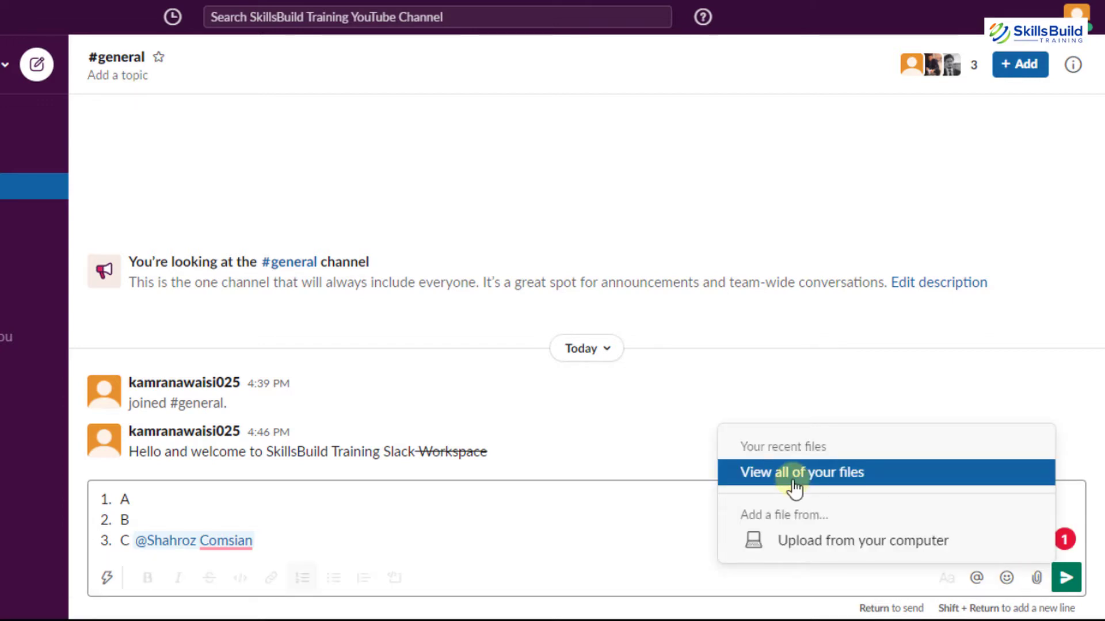
click(794, 483)
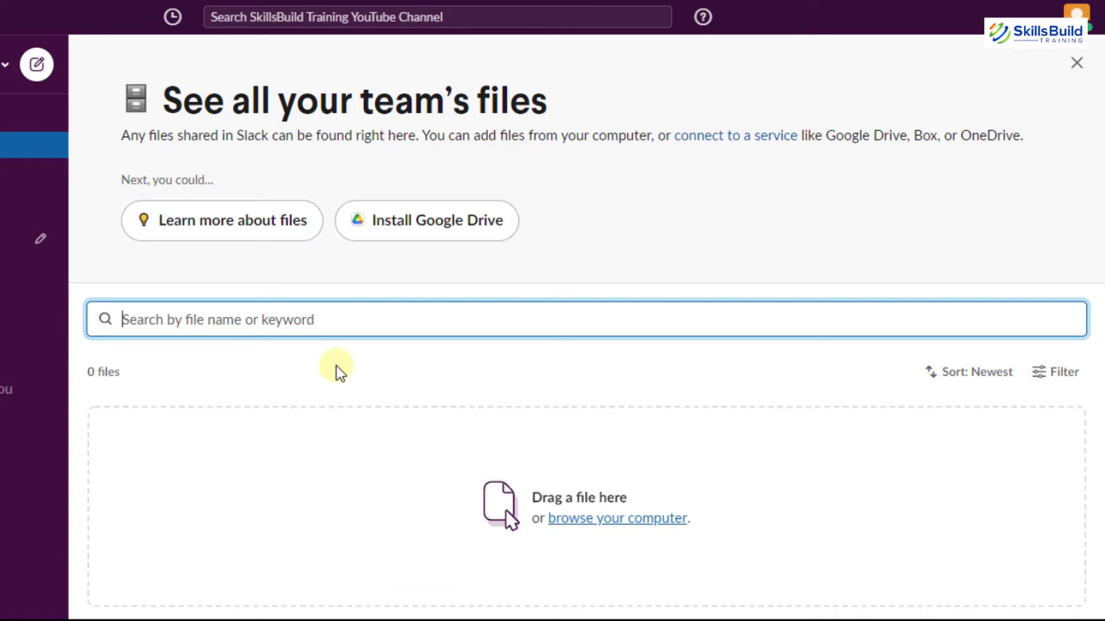
click(585, 520)
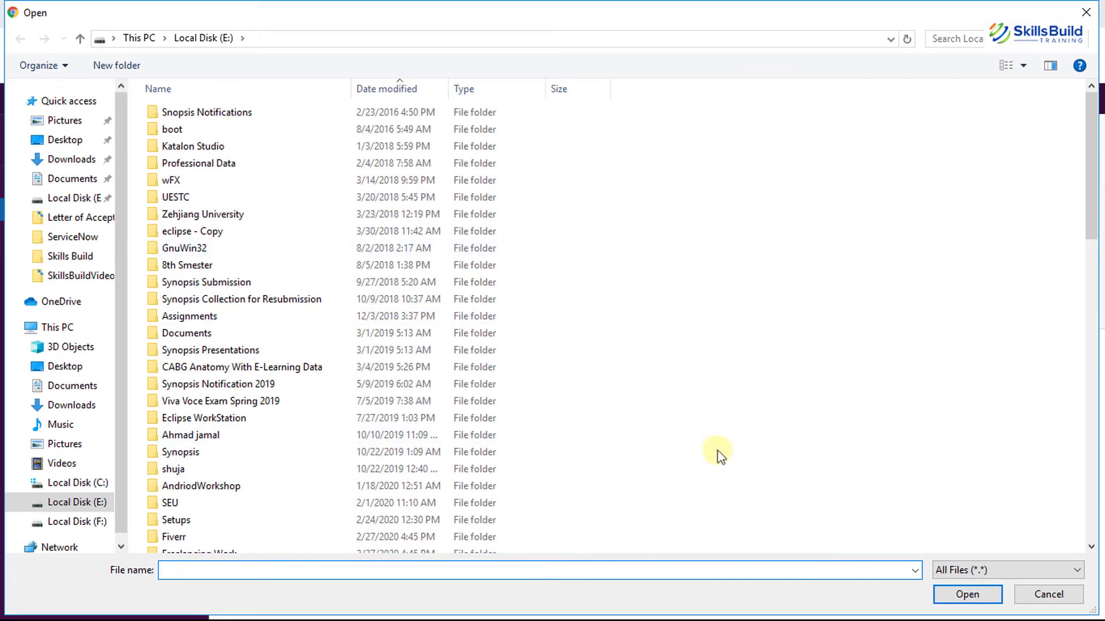
click(1082, 10)
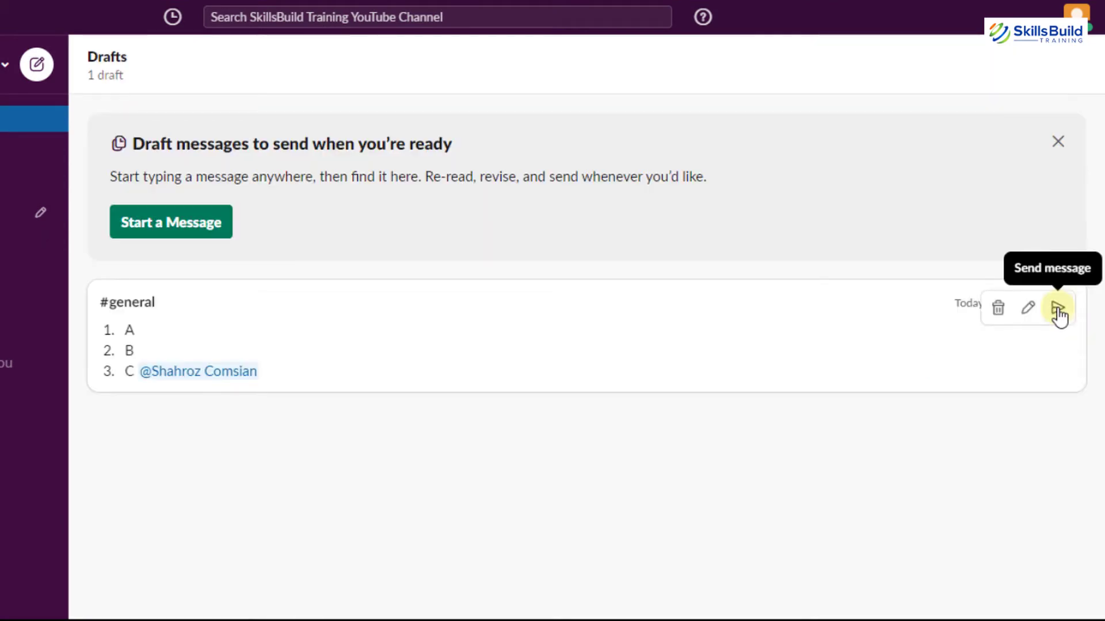
click(1057, 311)
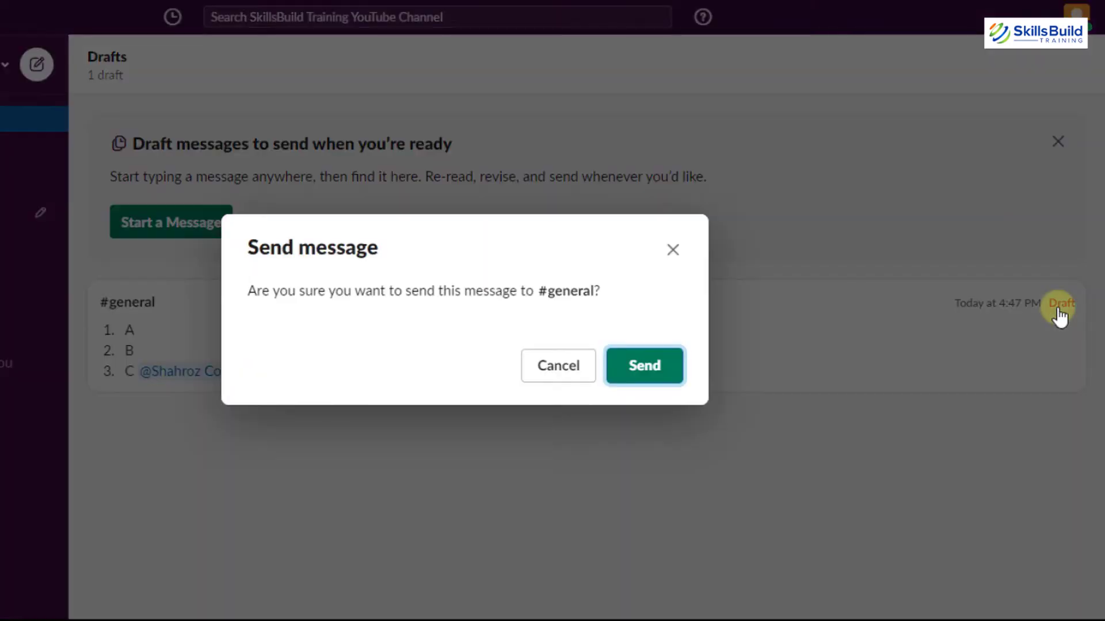
Confirm posting the A, B, C list to #general, then bring up the workspace menu.
key(Return)
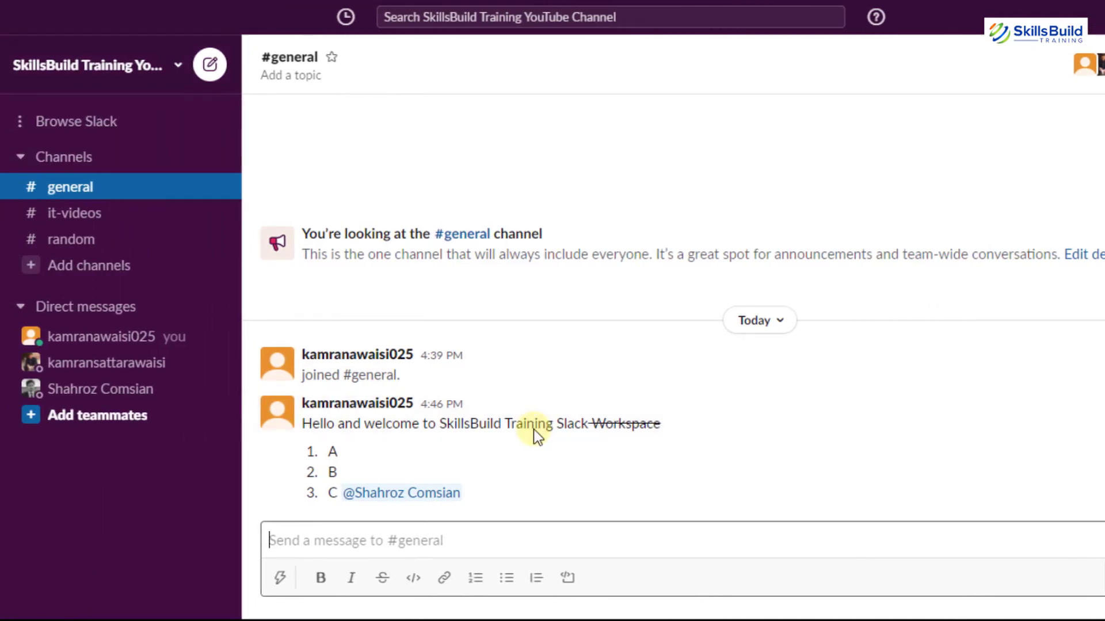
click(178, 66)
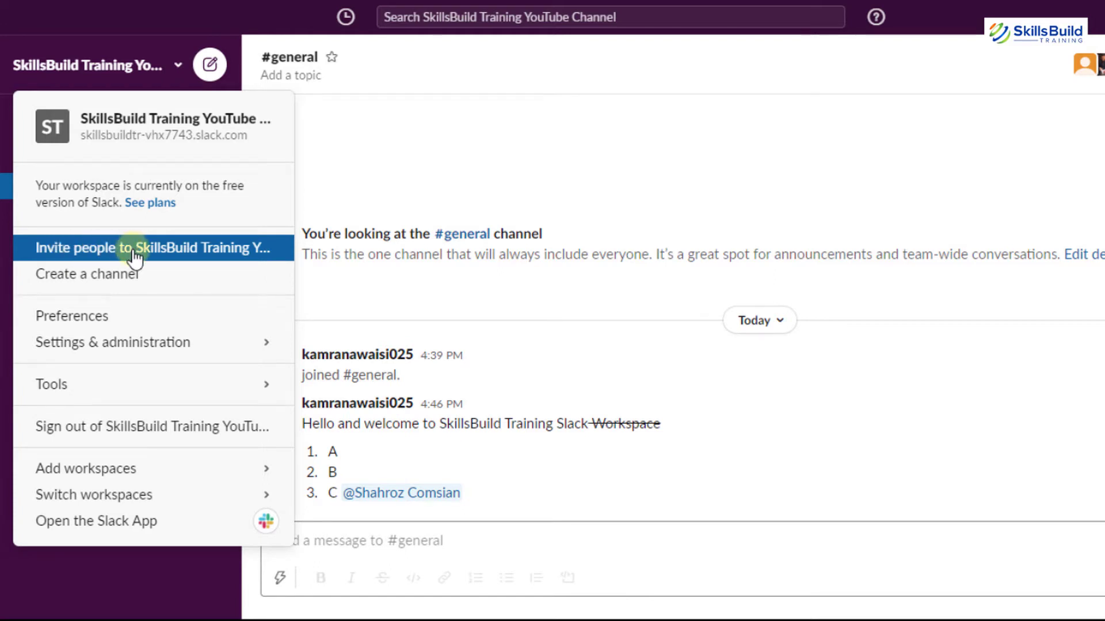
Choose Preferences from the workspace menu, landing on Notifications.
key(Down)
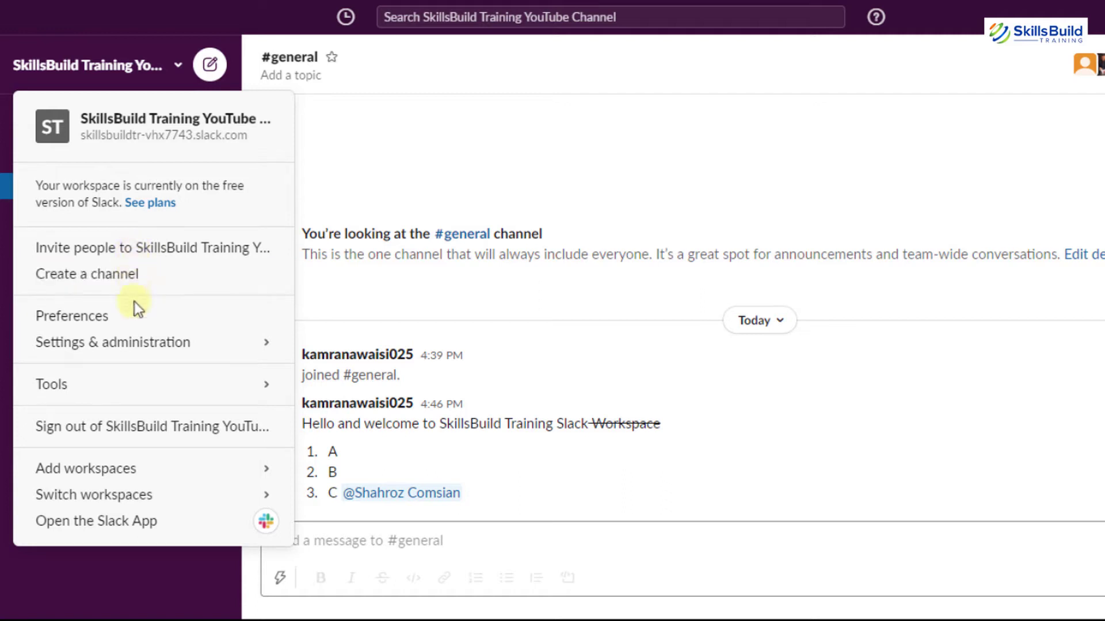
click(137, 321)
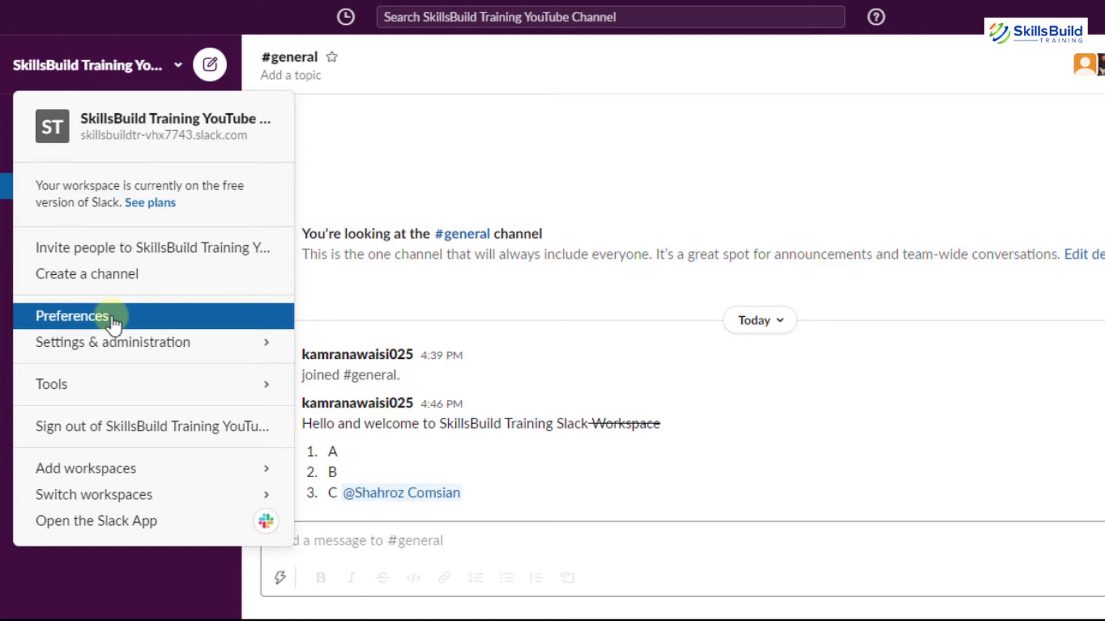
click(111, 318)
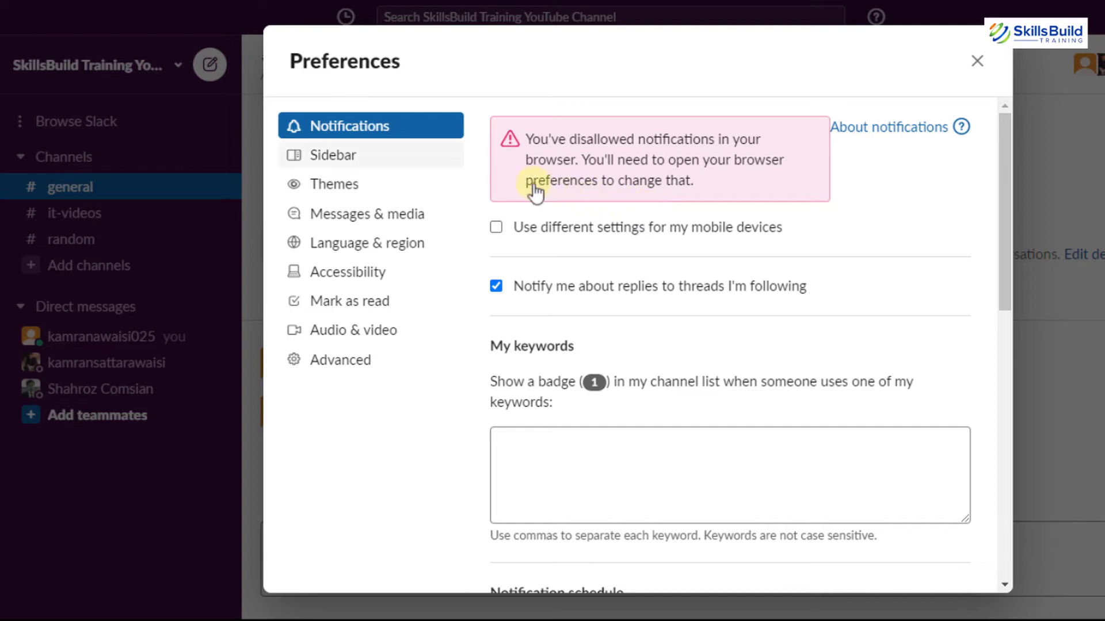
In Sidebar preferences, toggle All unreads, All DMs, Mentions & reactions and the other shortcuts.
click(351, 154)
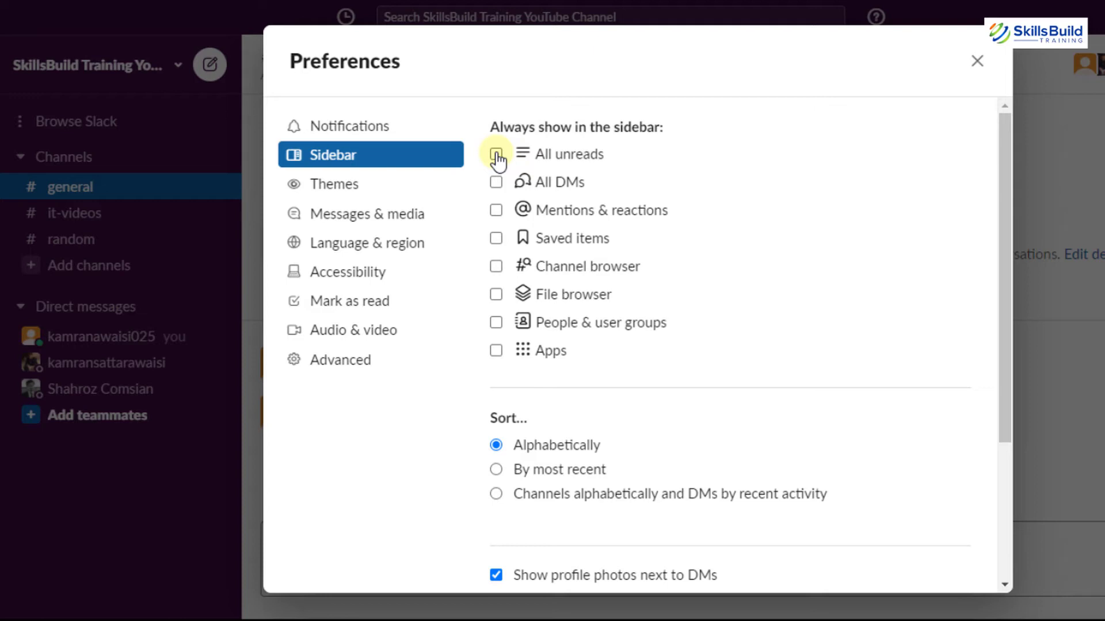
click(496, 154)
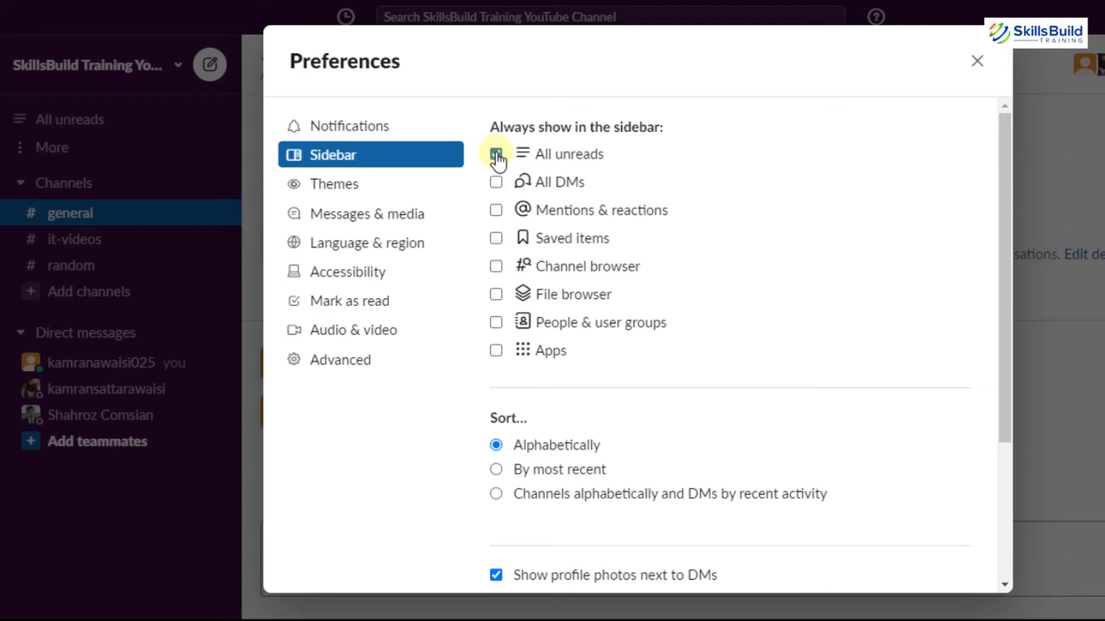
click(496, 182)
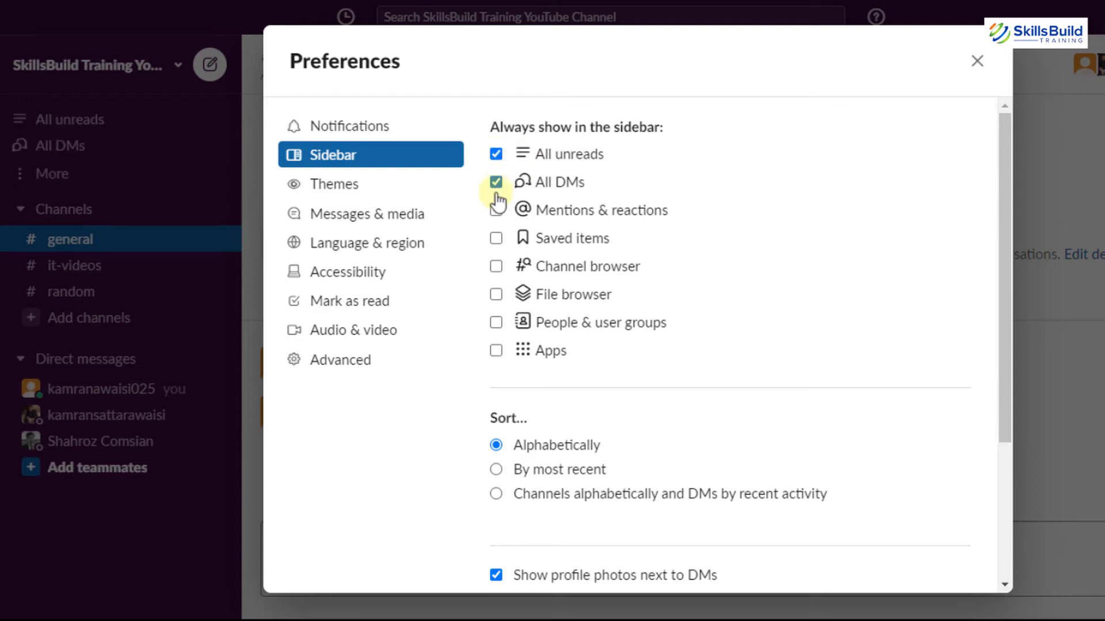
click(496, 210)
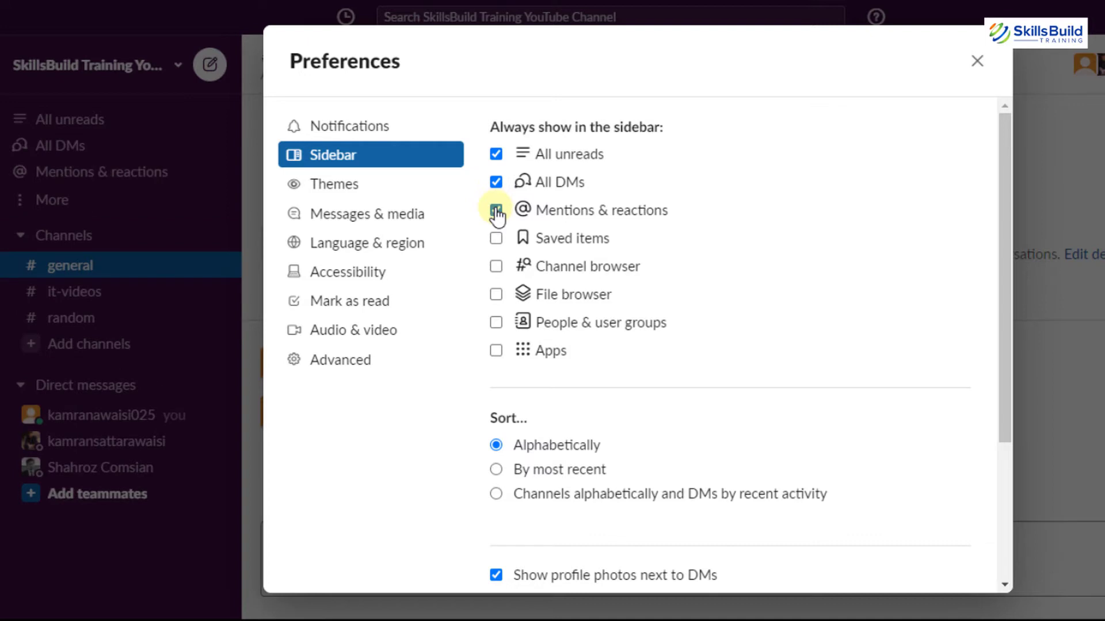
click(496, 238)
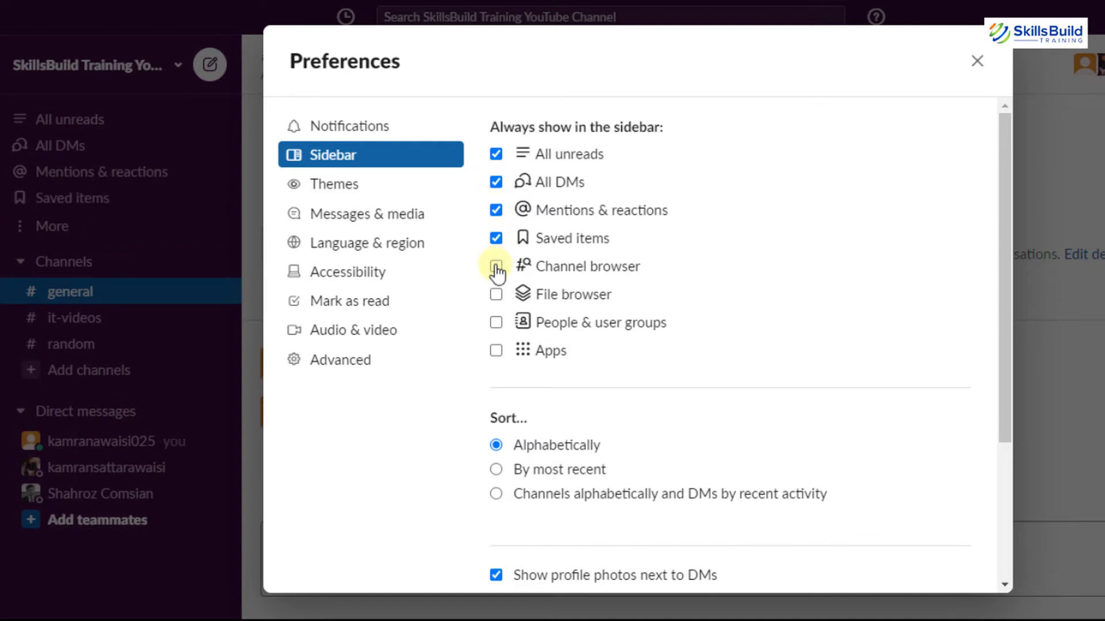
click(496, 266)
click(496, 293)
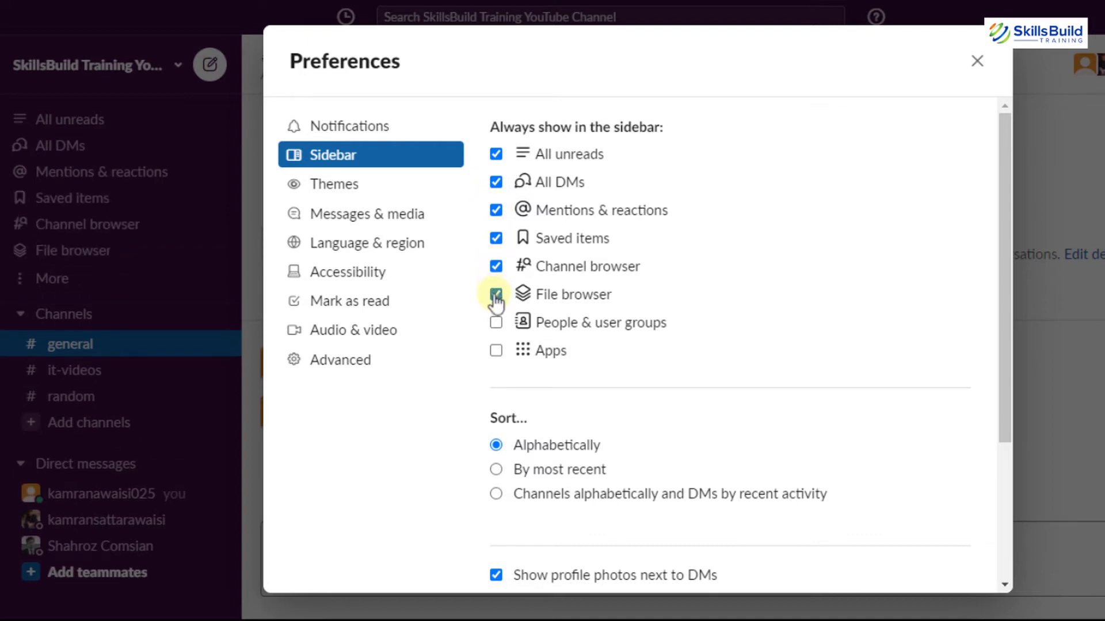
click(496, 322)
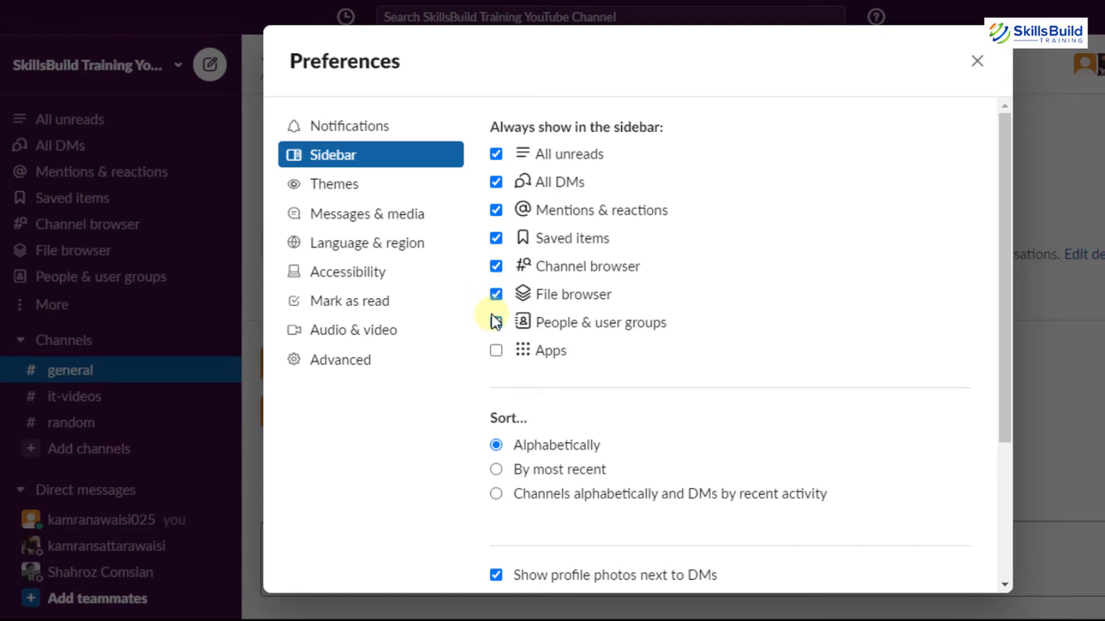
click(496, 351)
scroll(507, 345, down, 3)
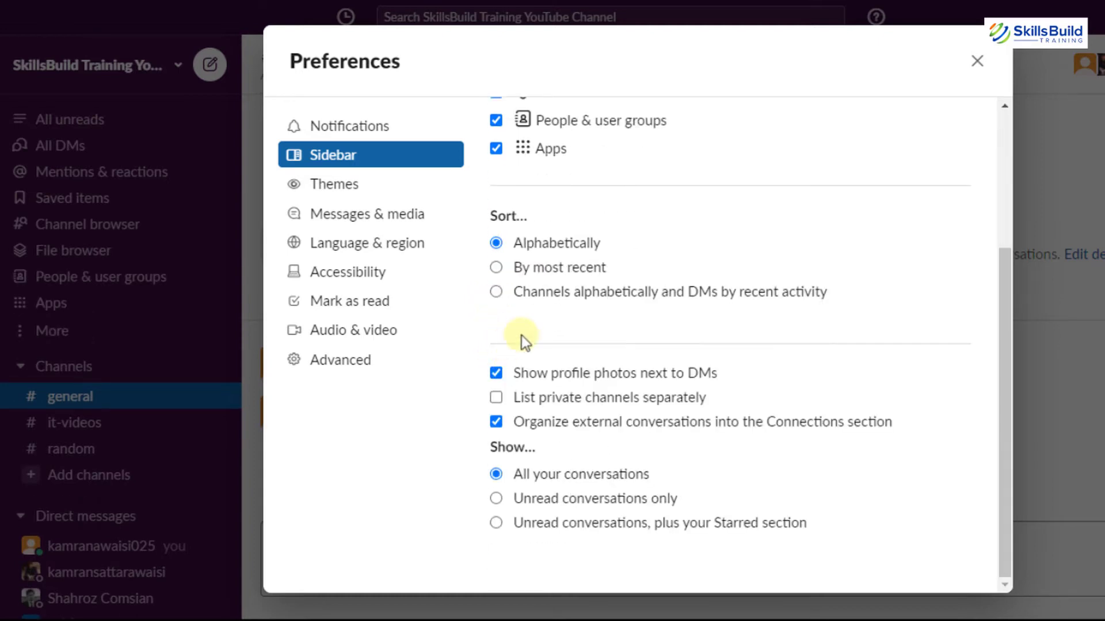
click(977, 60)
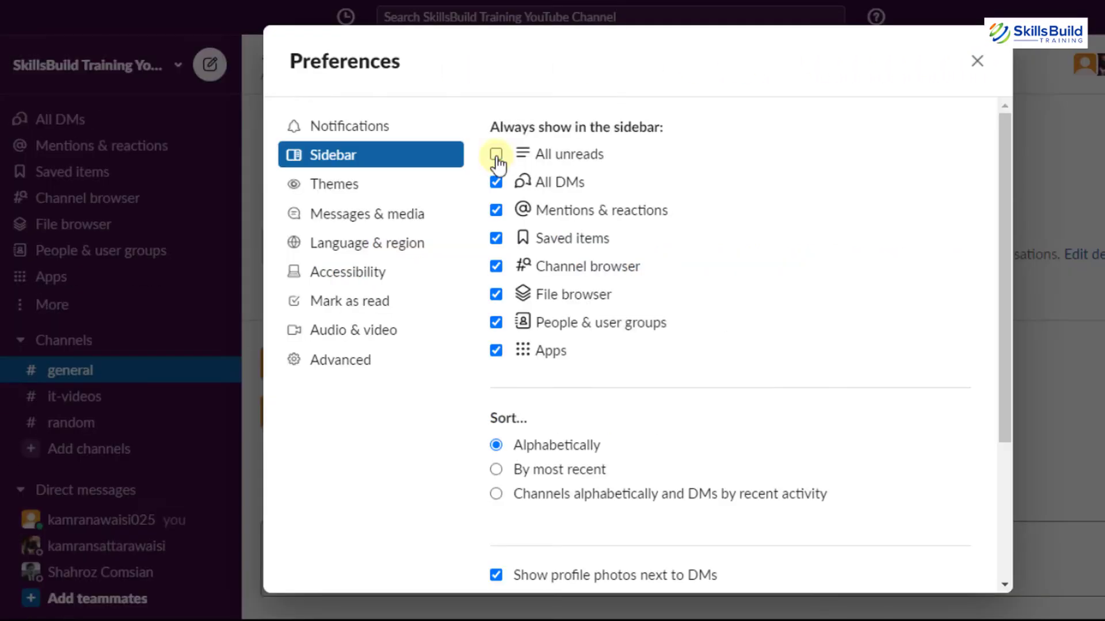
Hide All DMs, Mentions & reactions, Saved items, Channel browser, File browser, People & user groups and Apps.
click(496, 182)
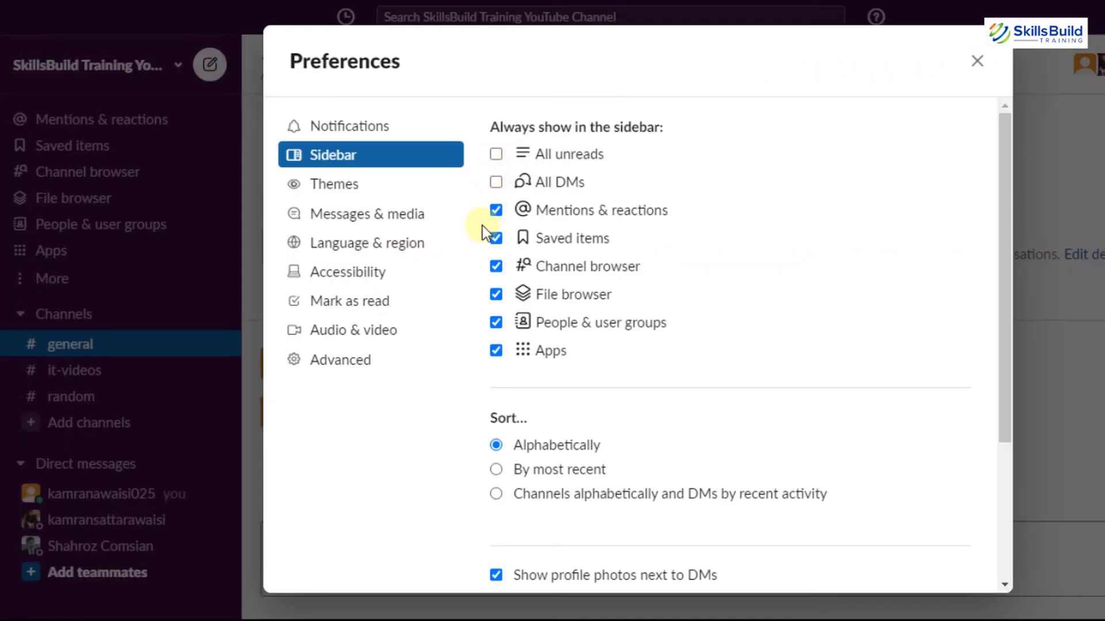
click(496, 212)
click(496, 238)
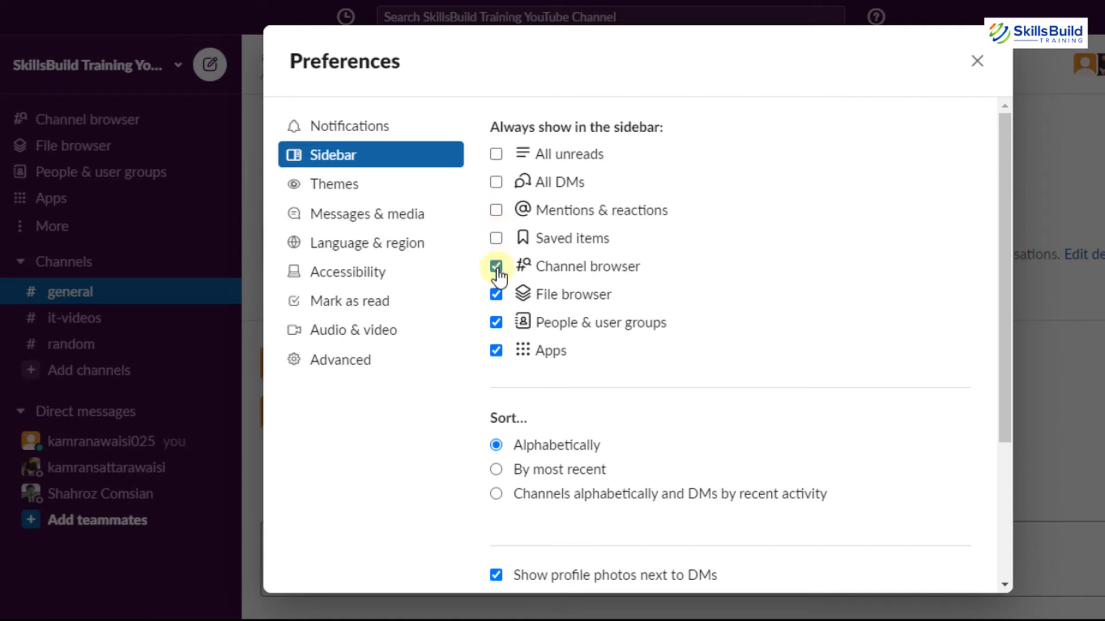
click(496, 266)
click(496, 295)
click(496, 323)
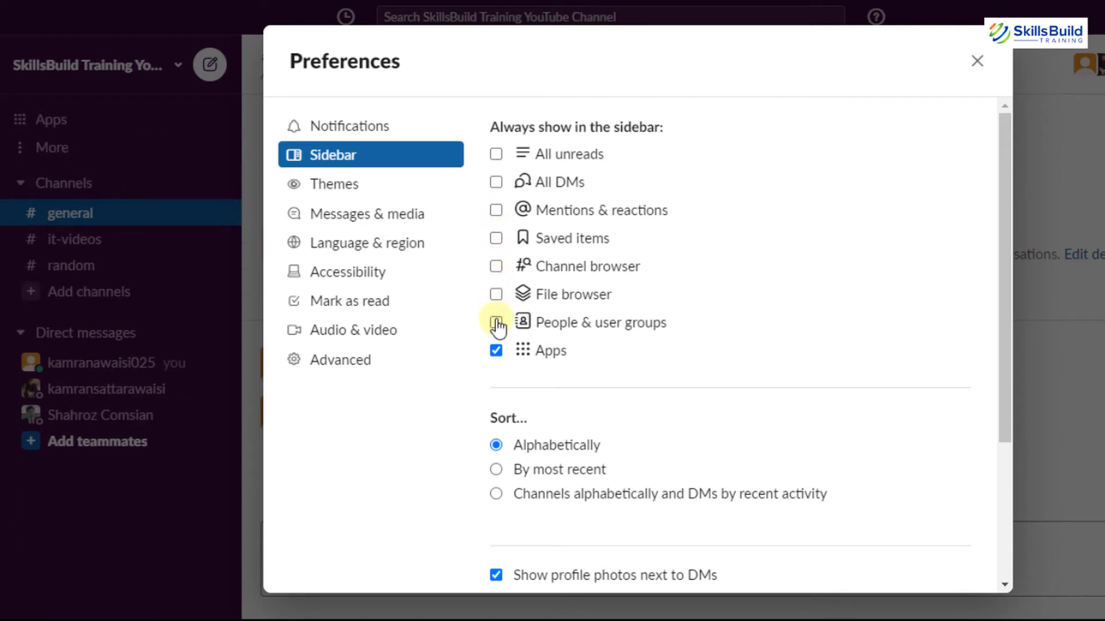
click(496, 351)
scroll(496, 351, down, 3)
click(374, 184)
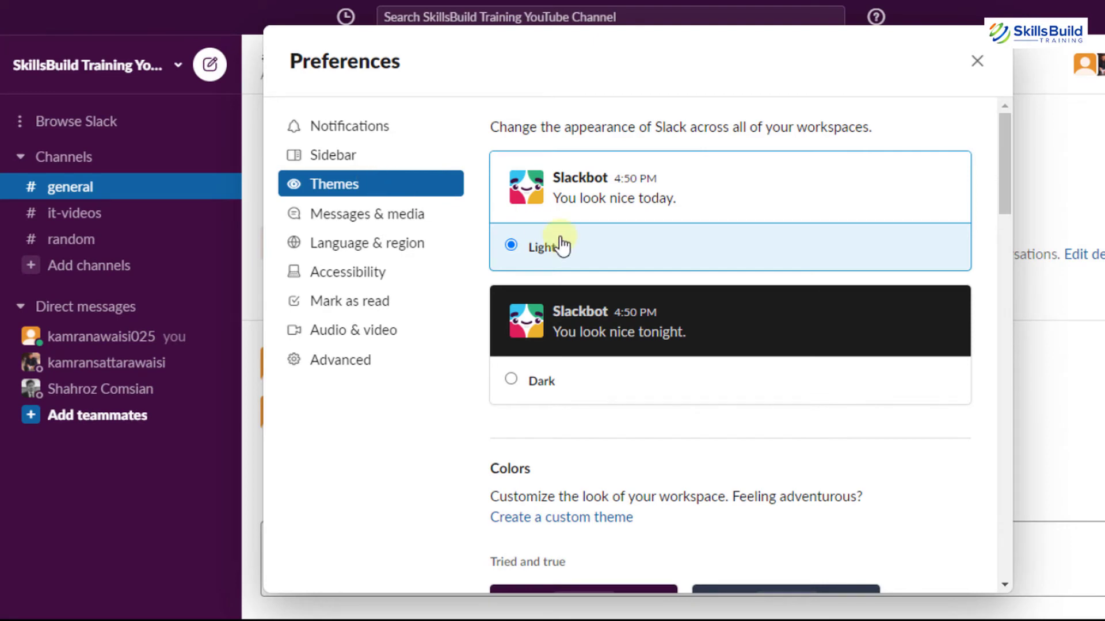
Preview the Dark theme, revert to Light, and review the Names section under Messages & media.
key(Down)
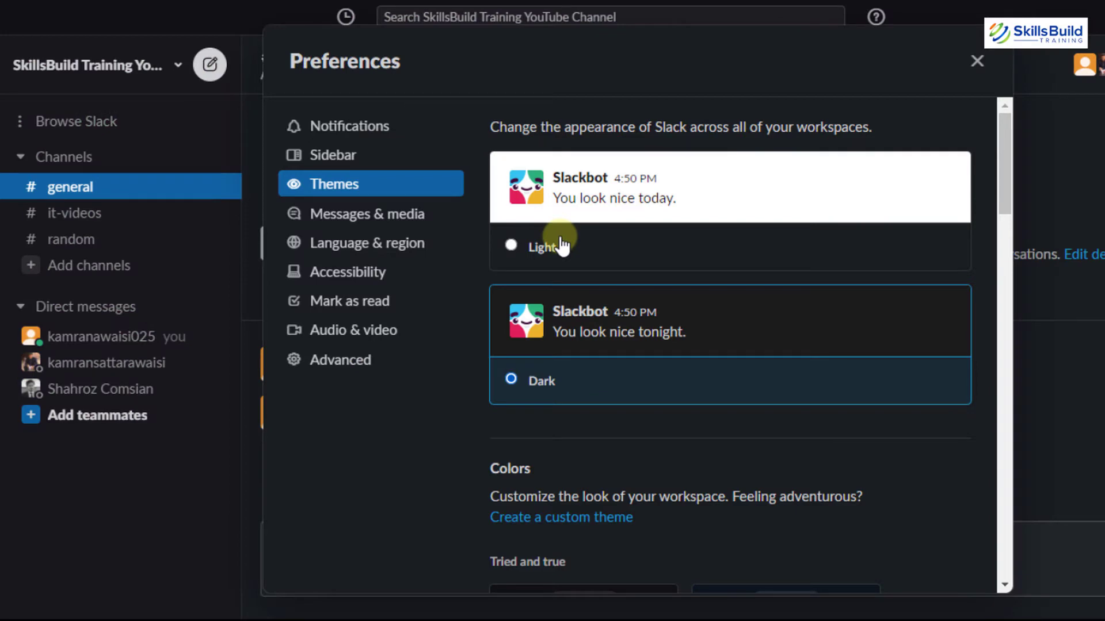
click(510, 245)
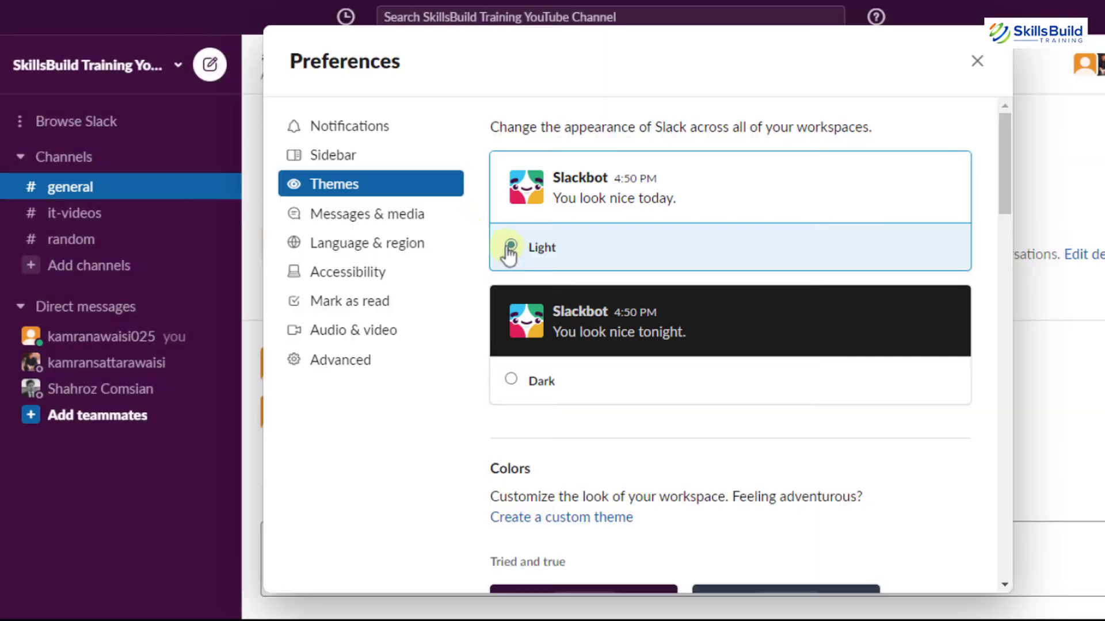
click(392, 217)
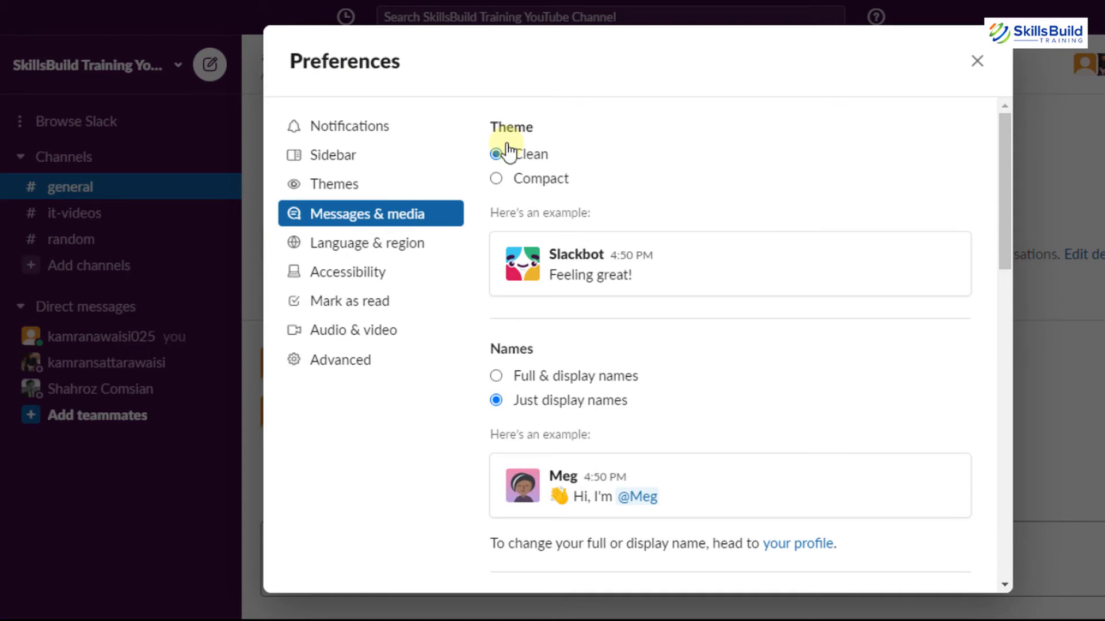
scroll(492, 288, down, 1)
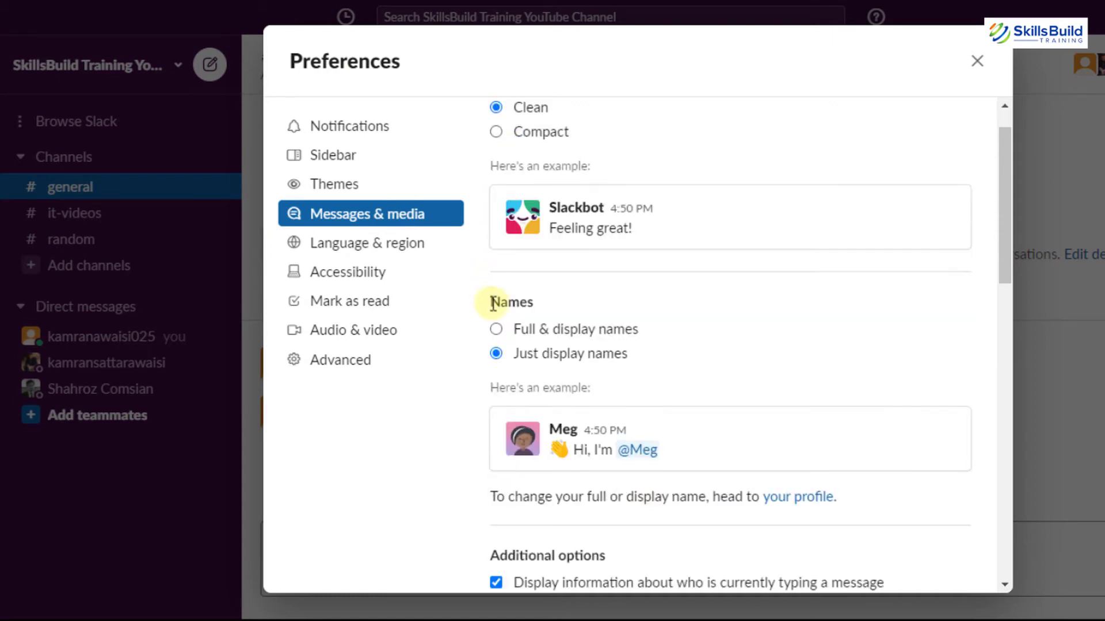
drag(489, 301, 539, 305)
click(539, 305)
scroll(537, 304, down, 3)
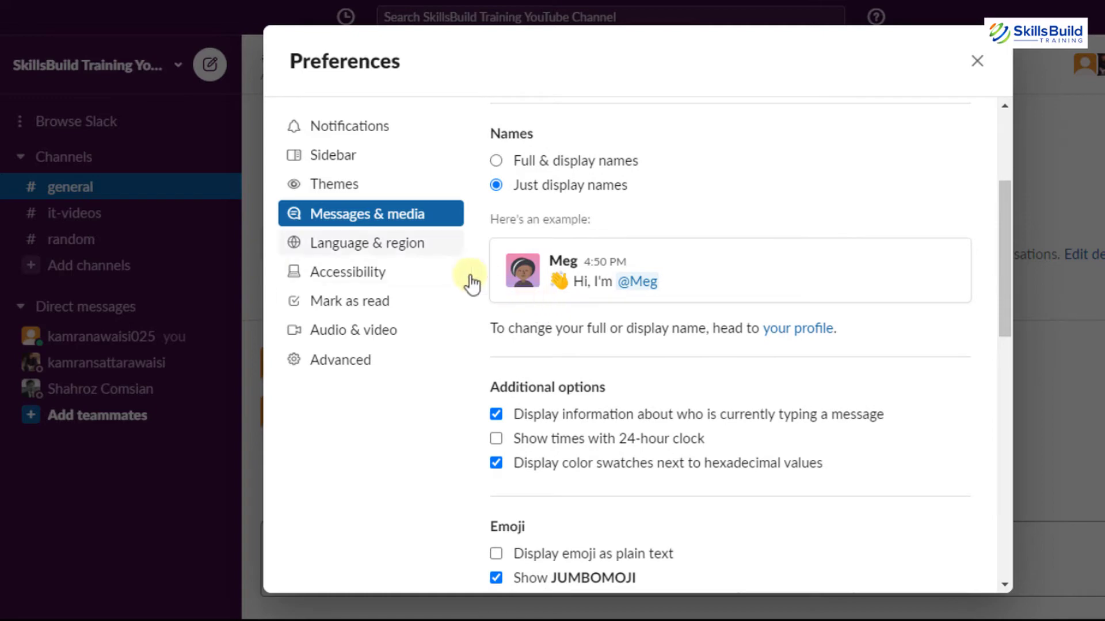
click(381, 243)
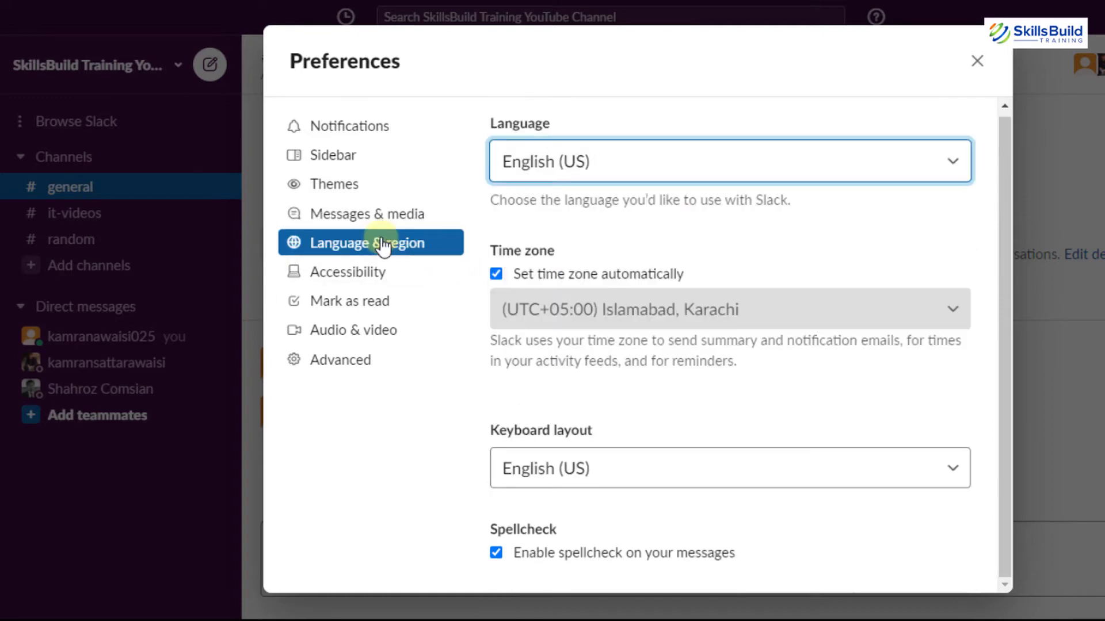
Browse the interface language list, keeping English (US).
click(495, 176)
click(660, 154)
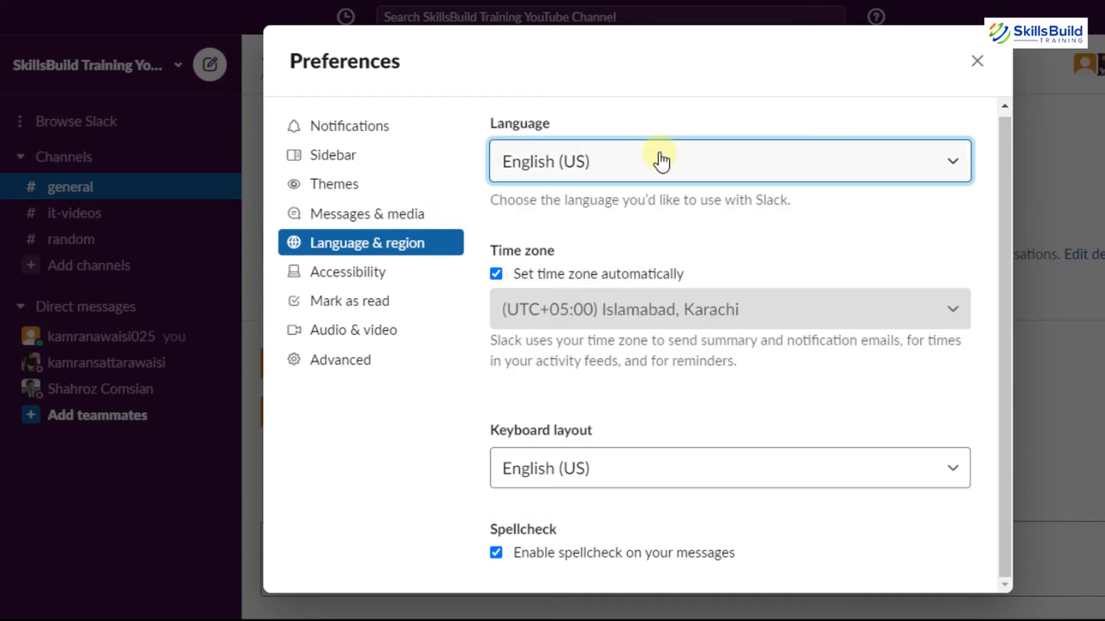
click(660, 159)
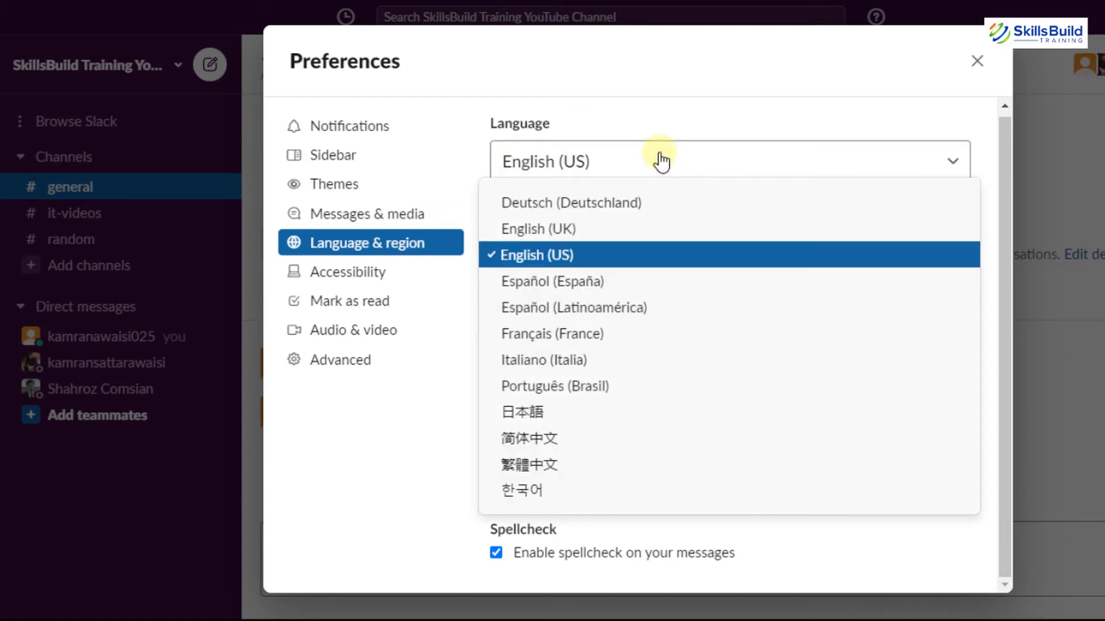
click(659, 154)
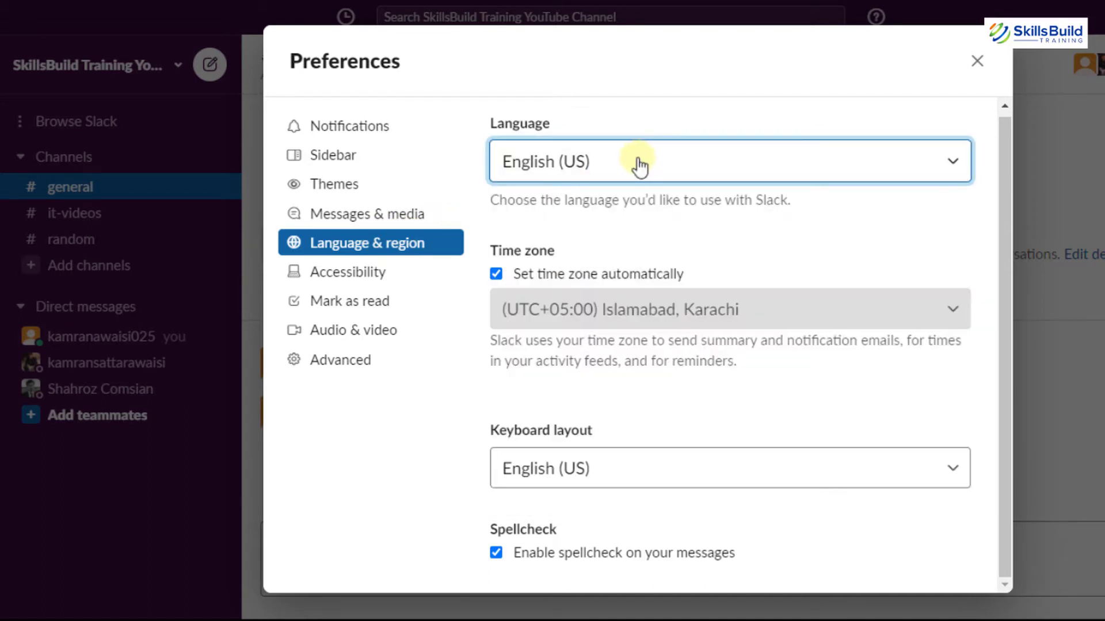
click(636, 165)
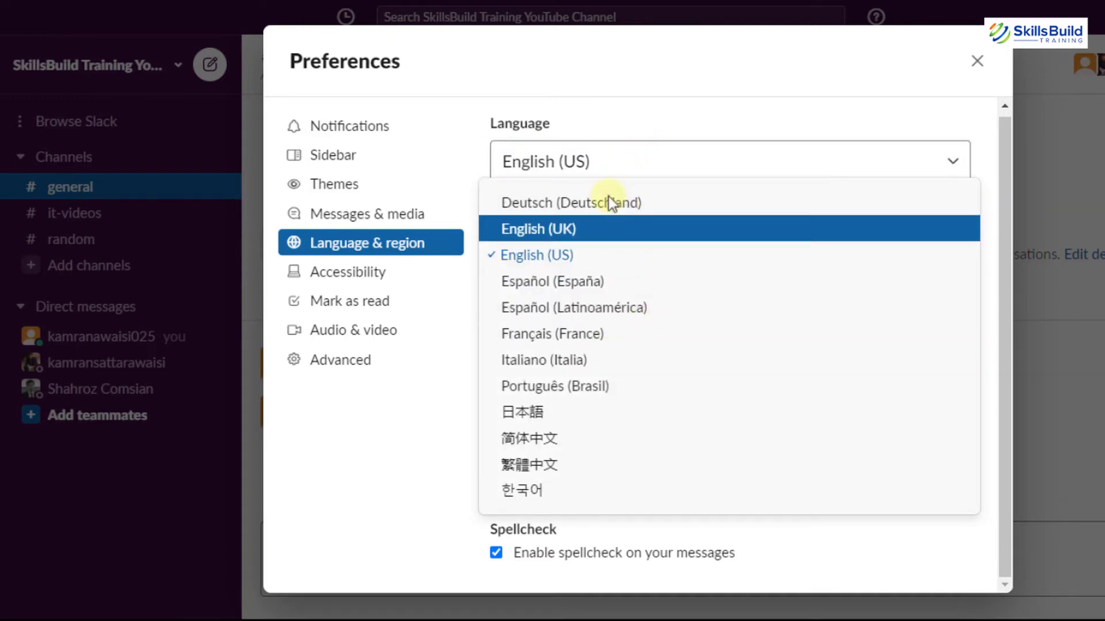
click(570, 170)
Toggle automatic time zone off and on, check keyboard layouts and Mark as read, then close Preferences.
click(574, 282)
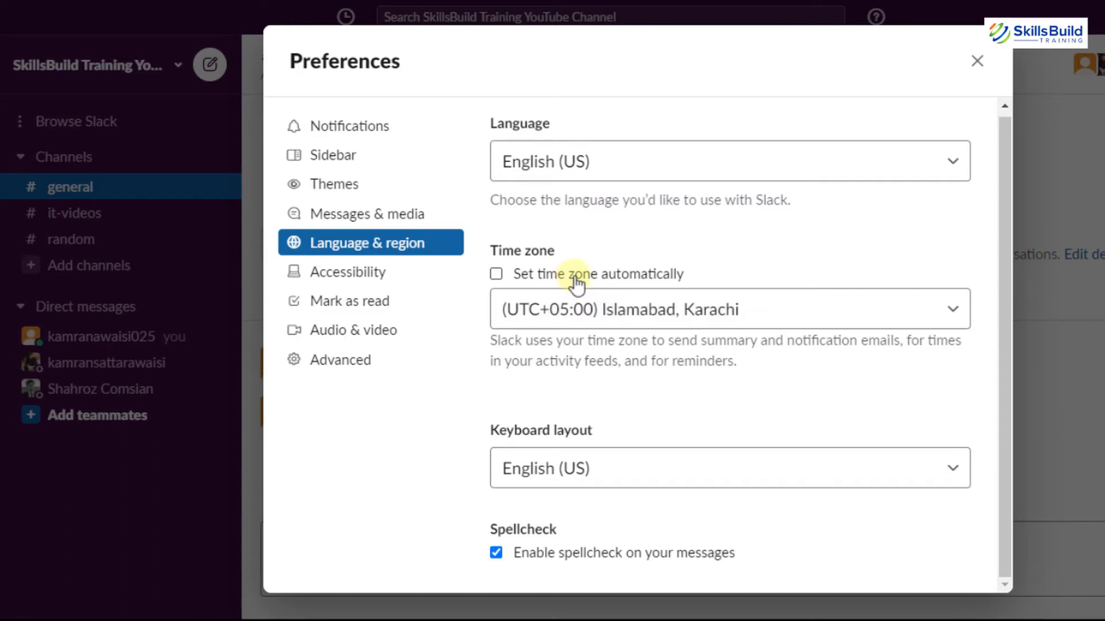
click(590, 282)
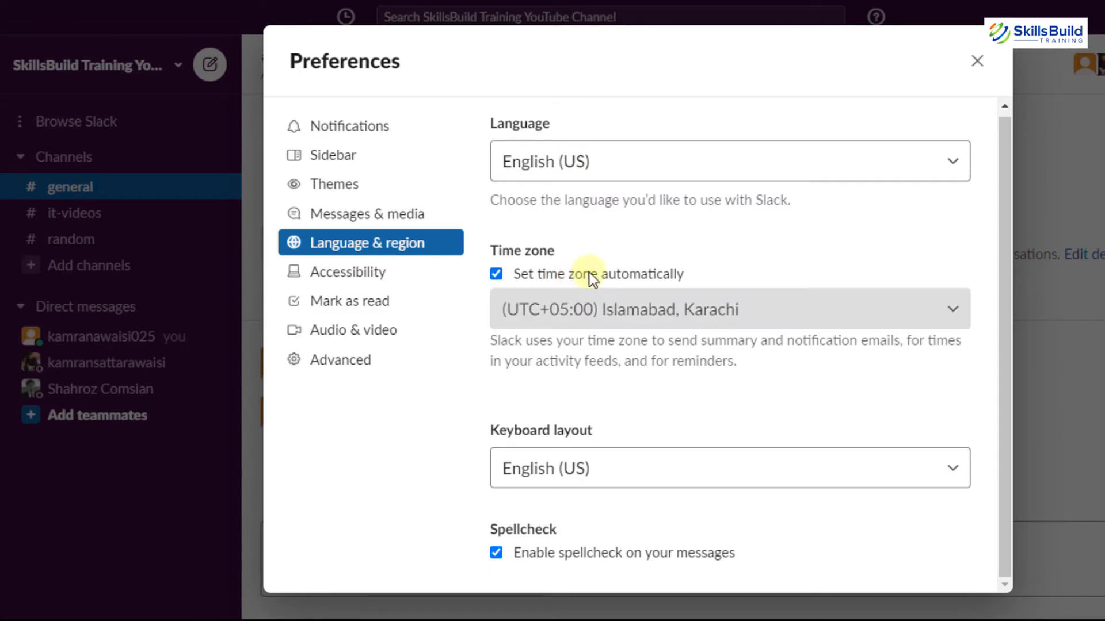
click(618, 466)
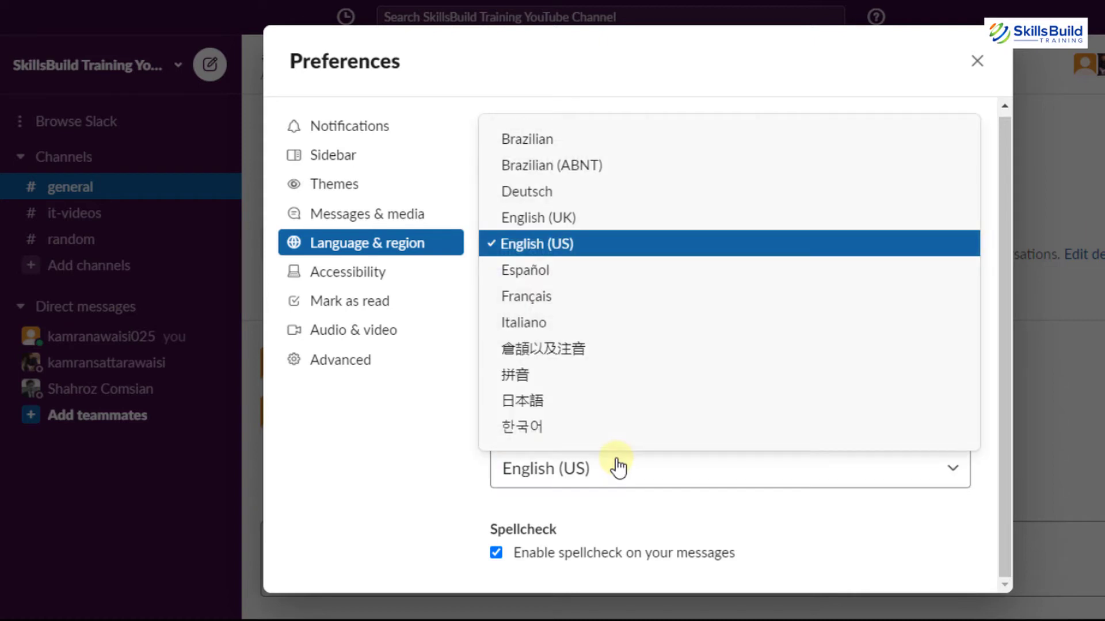
click(618, 467)
click(618, 467)
click(387, 304)
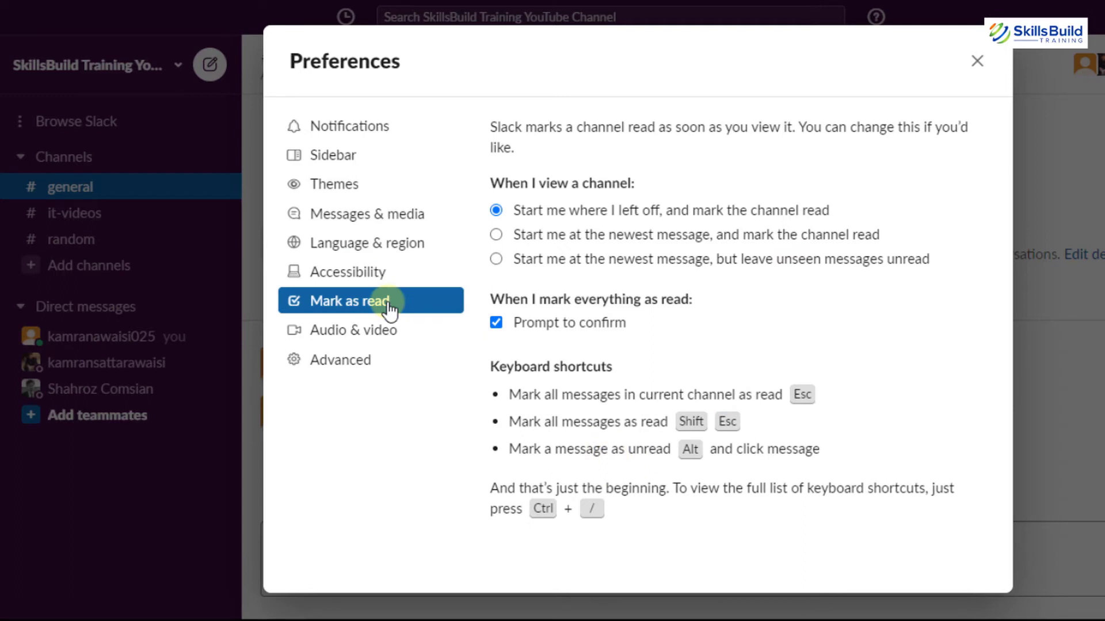
click(229, 184)
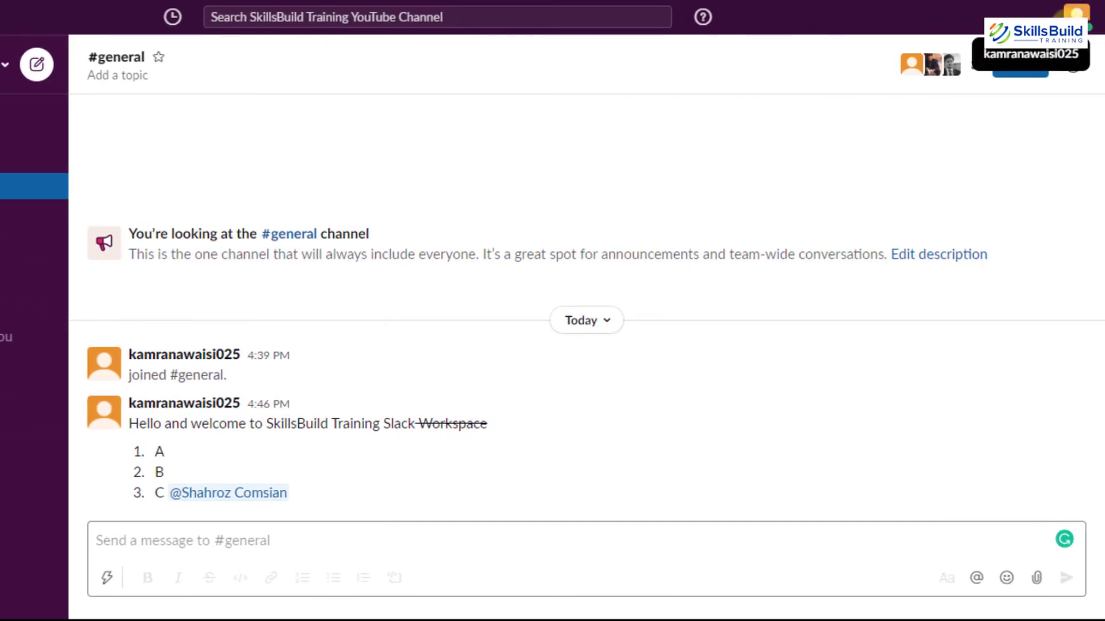
Browse the suggested statuses without saving one, then set yourself as away from the profile menu.
click(1075, 13)
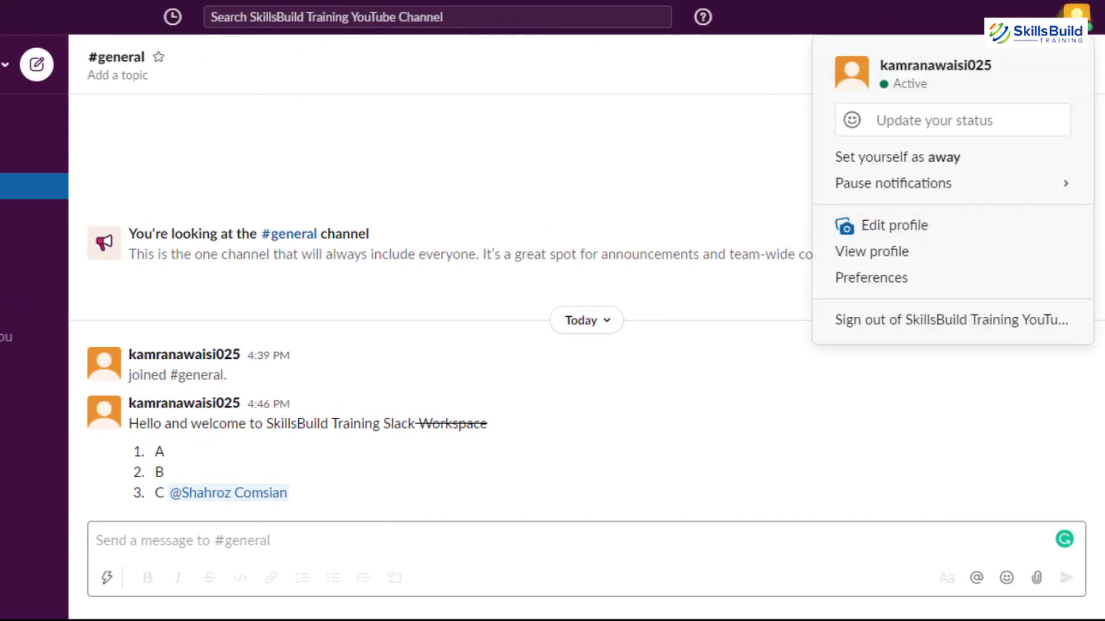
key(Escape)
click(1075, 12)
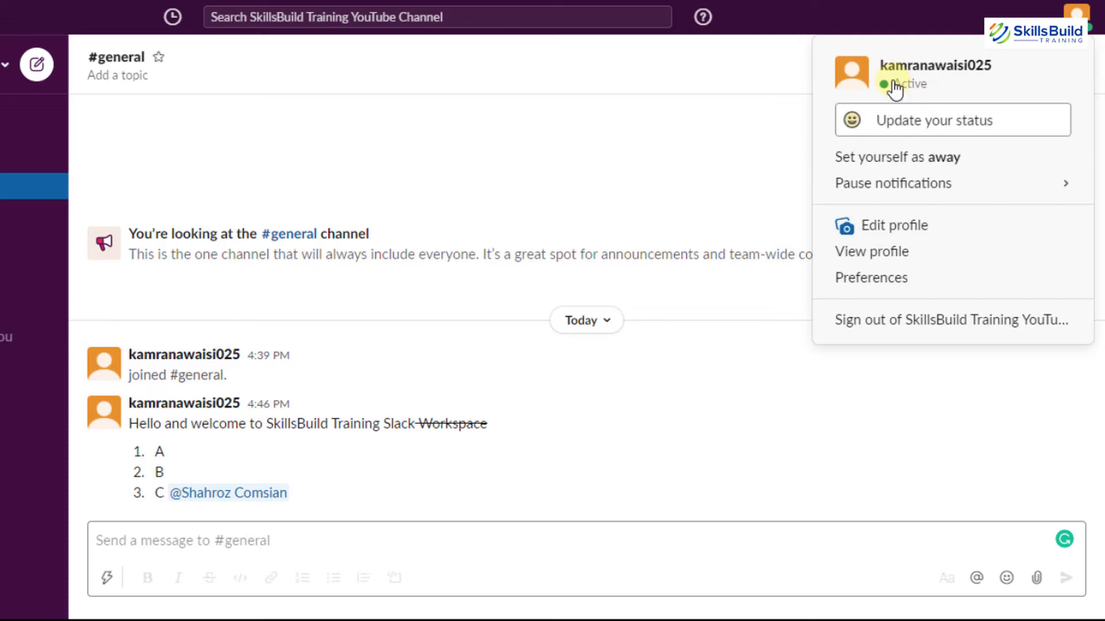
click(899, 122)
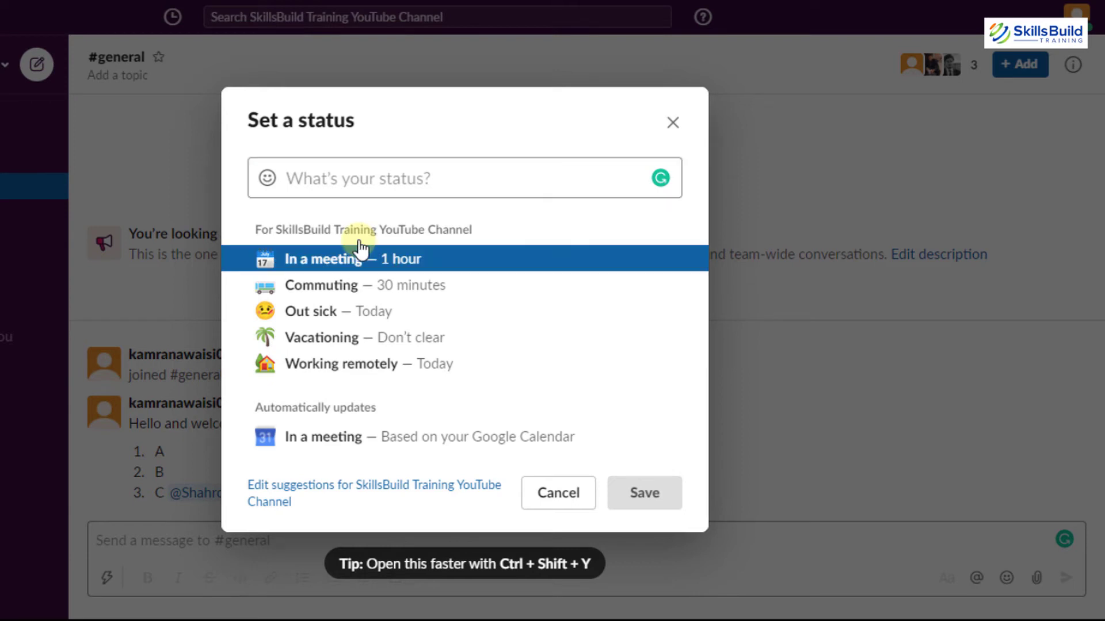
key(Down)
key(Down)
key(Down)
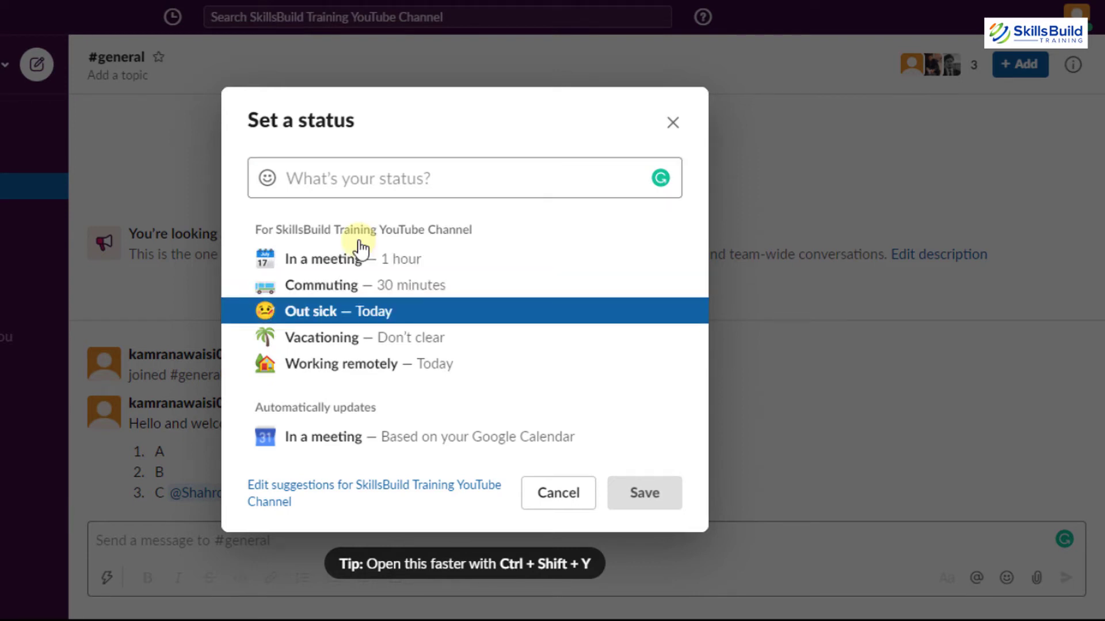
key(Down)
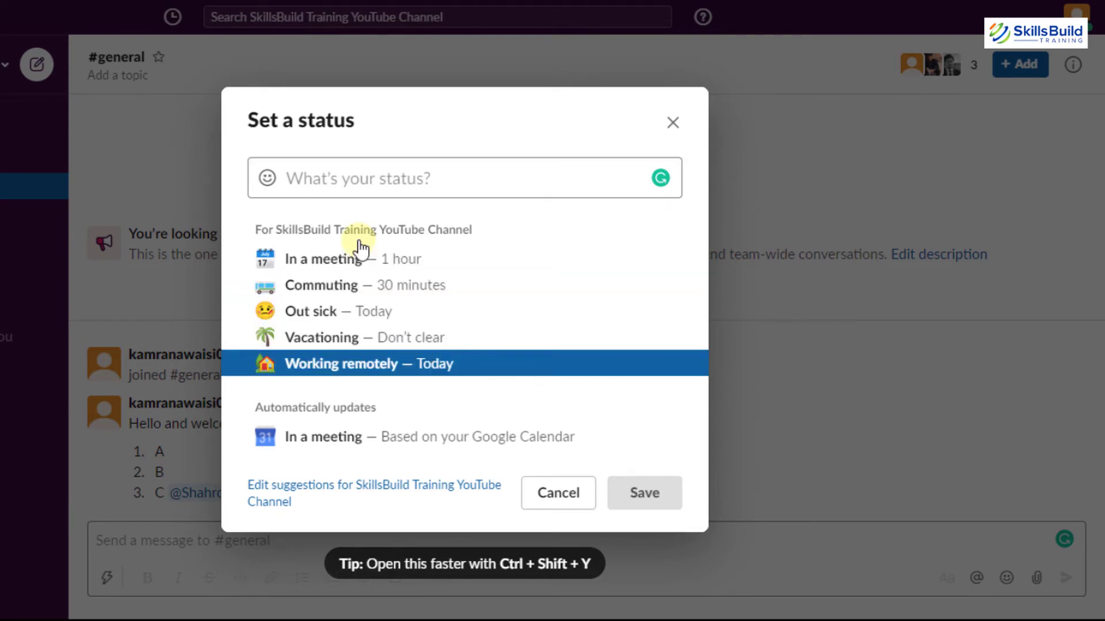
key(Up)
key(Up)
key(Up)
click(942, 166)
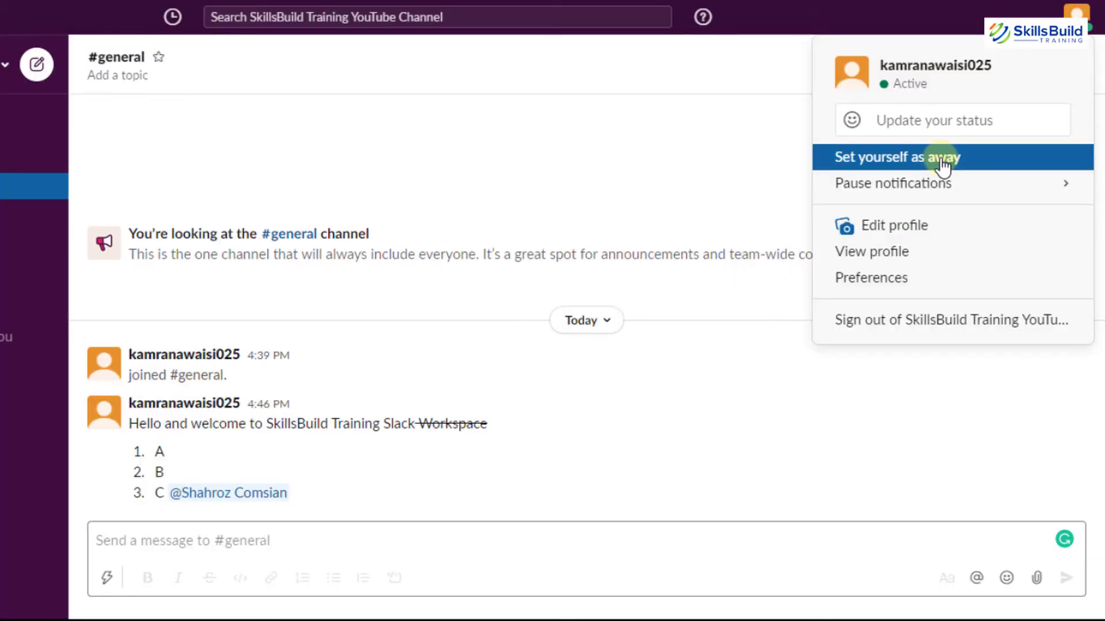
click(942, 164)
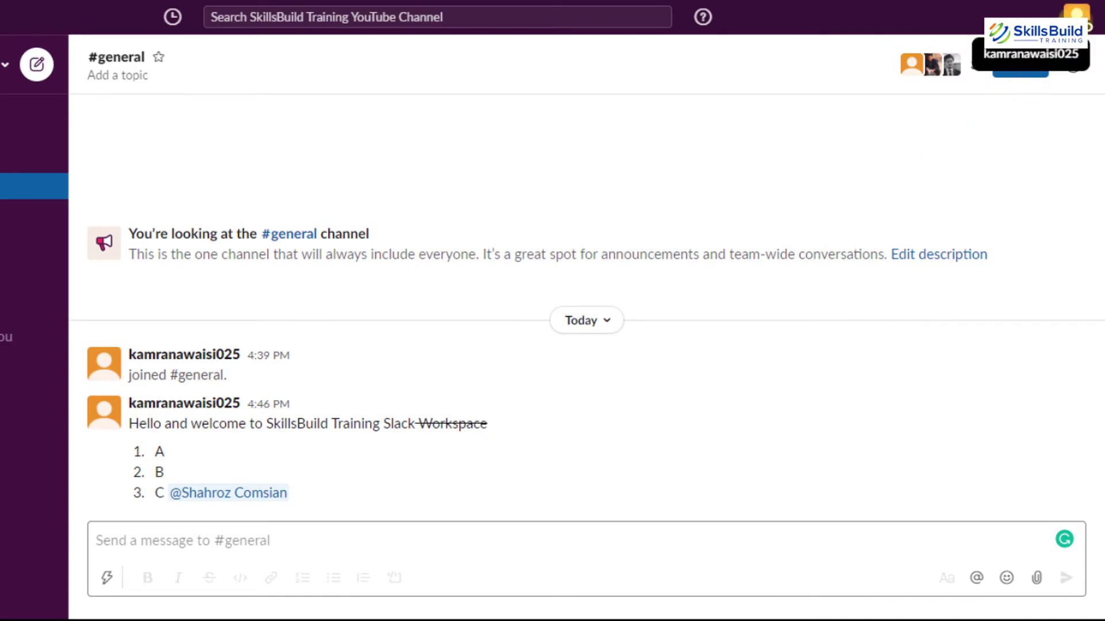
click(1076, 13)
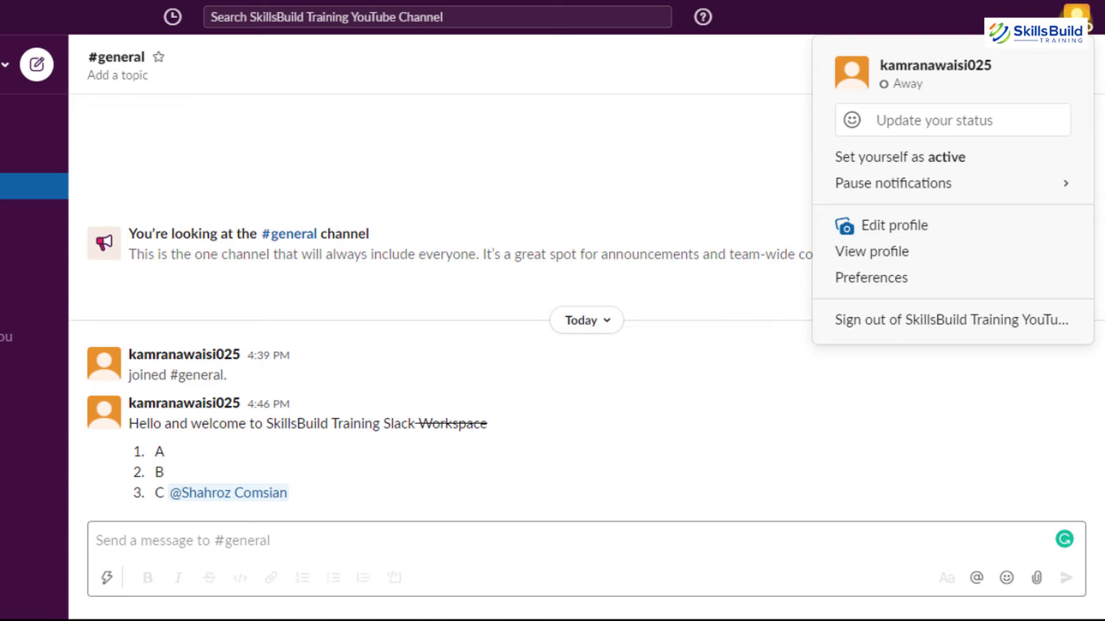
click(953, 155)
click(1081, 15)
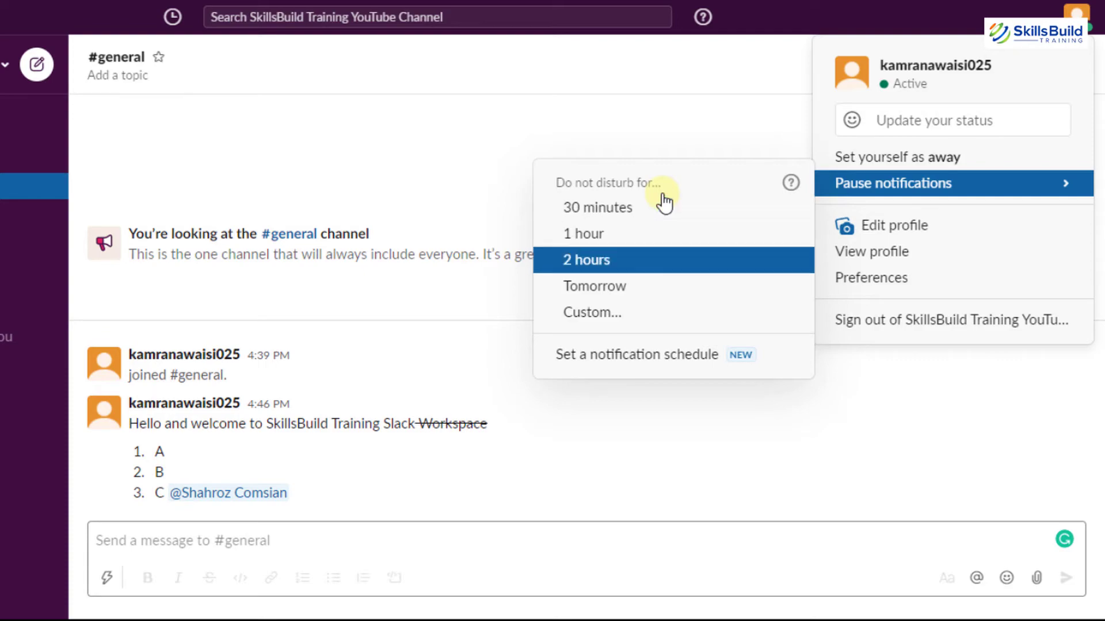
click(618, 315)
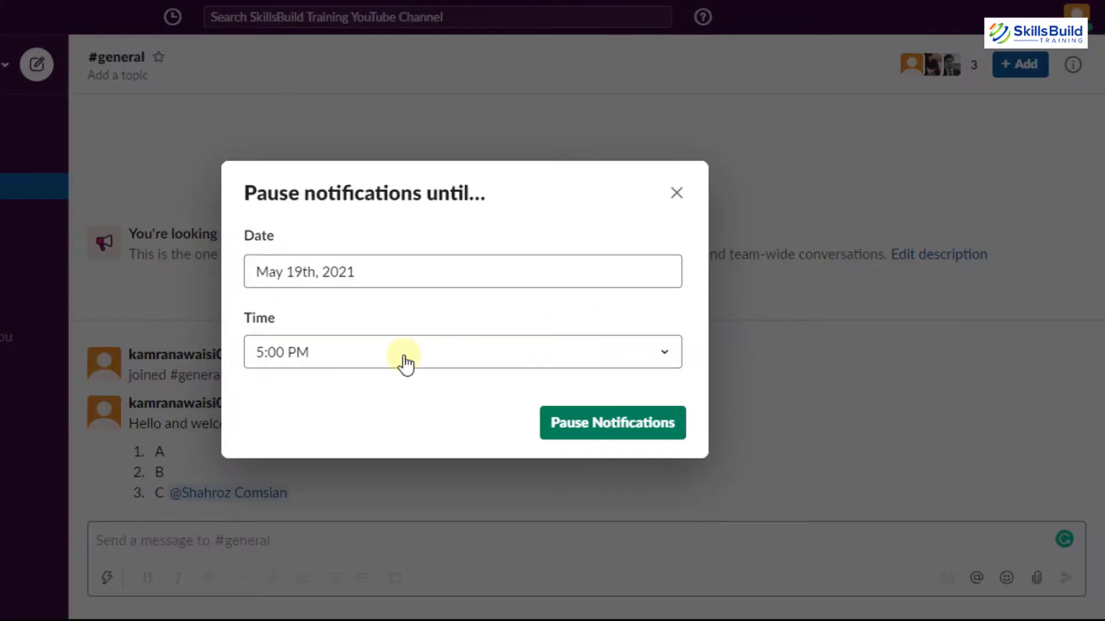
click(677, 193)
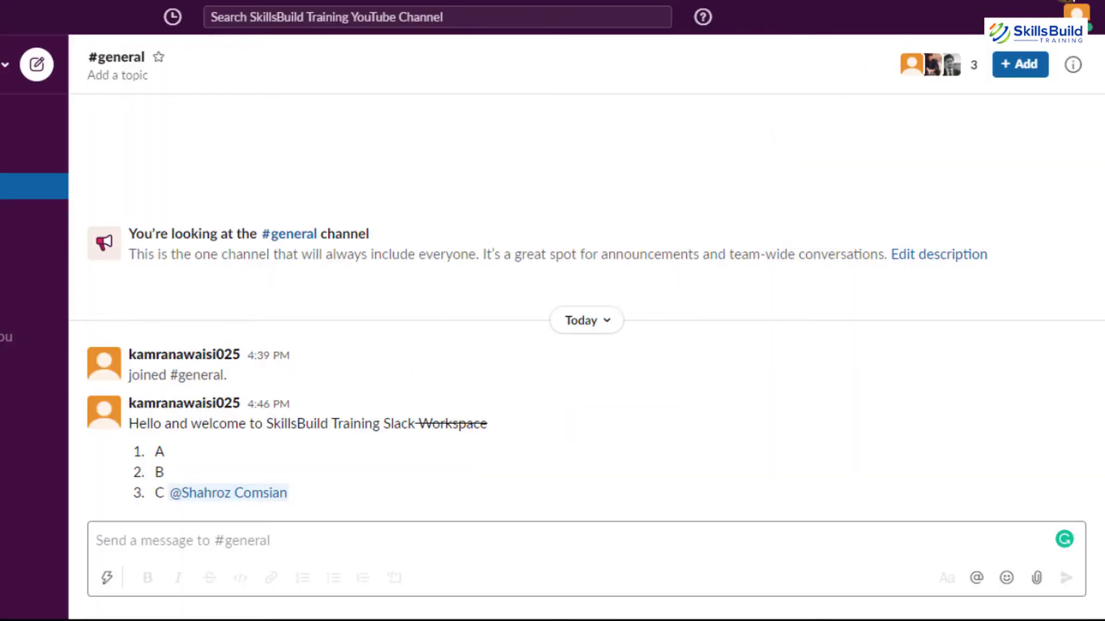
Send a teammate the direct message 'Hello. Please let me know what u r working on today'.
click(74, 216)
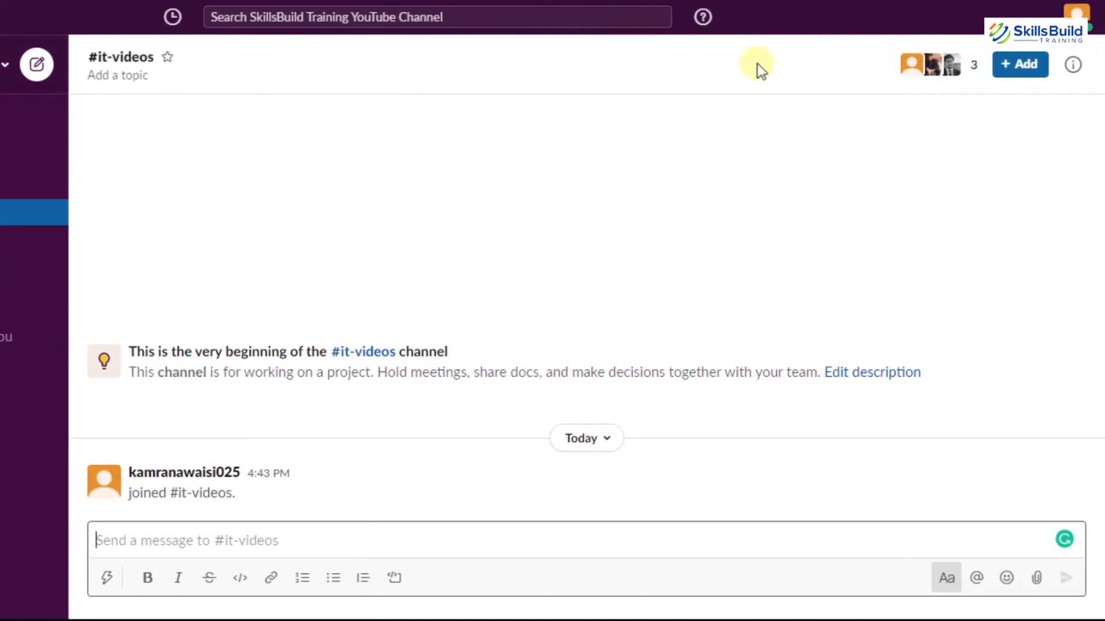
click(38, 63)
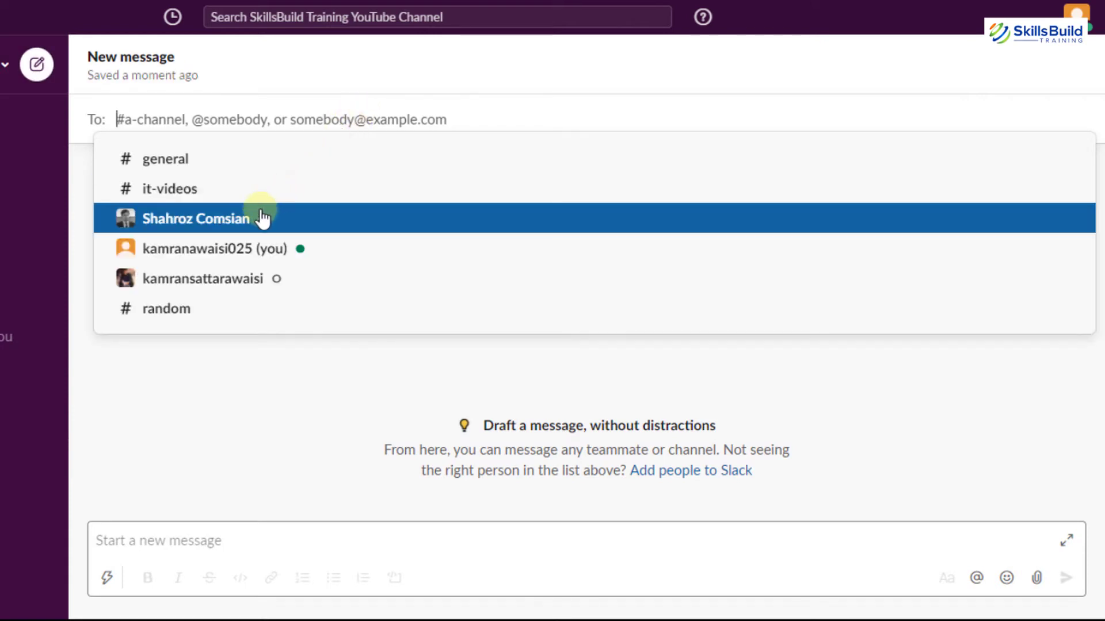
click(261, 218)
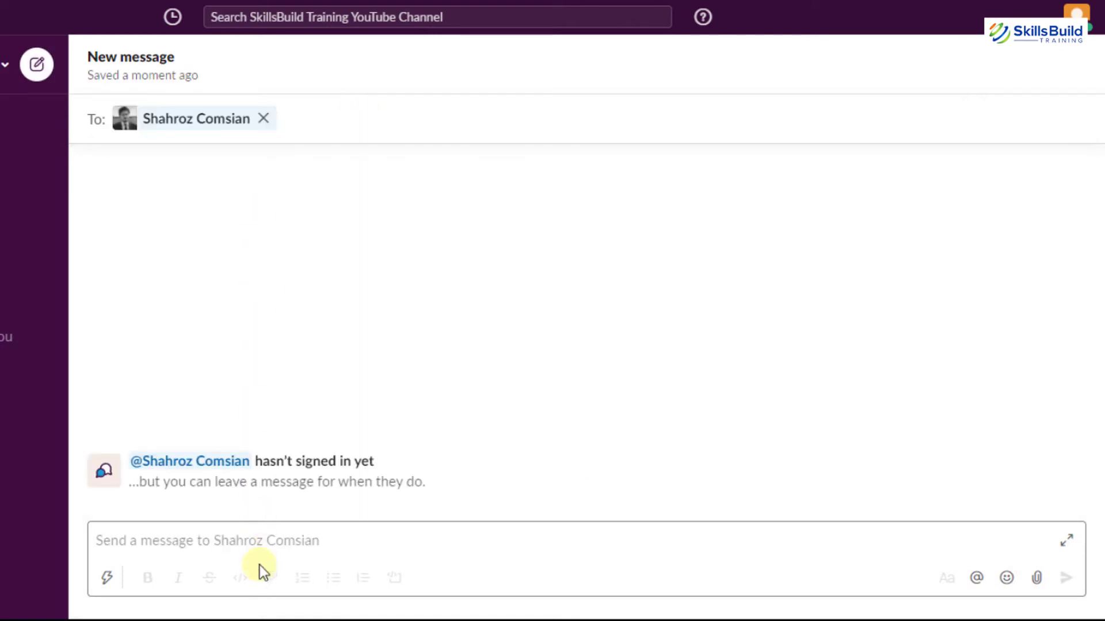
click(258, 545)
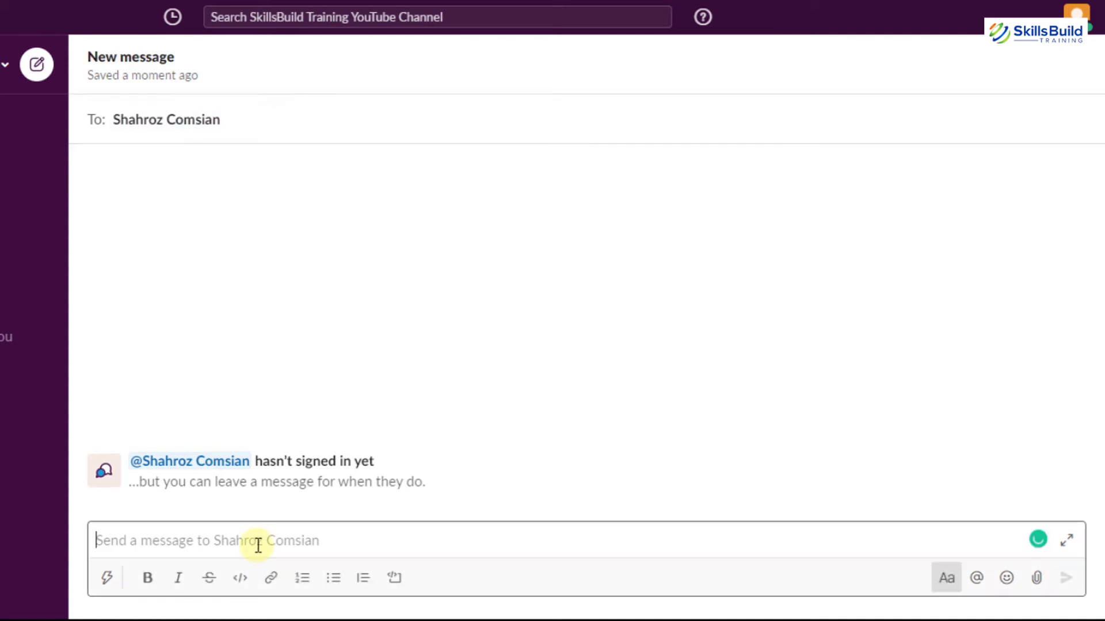
text(Hello. P)
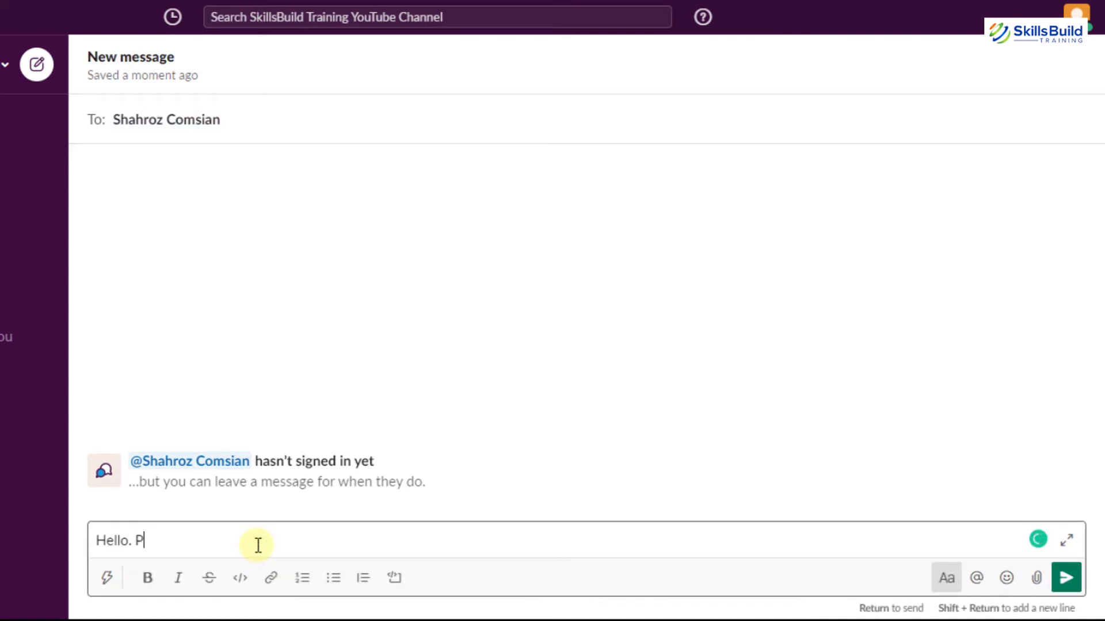
text(lease let me know what u )
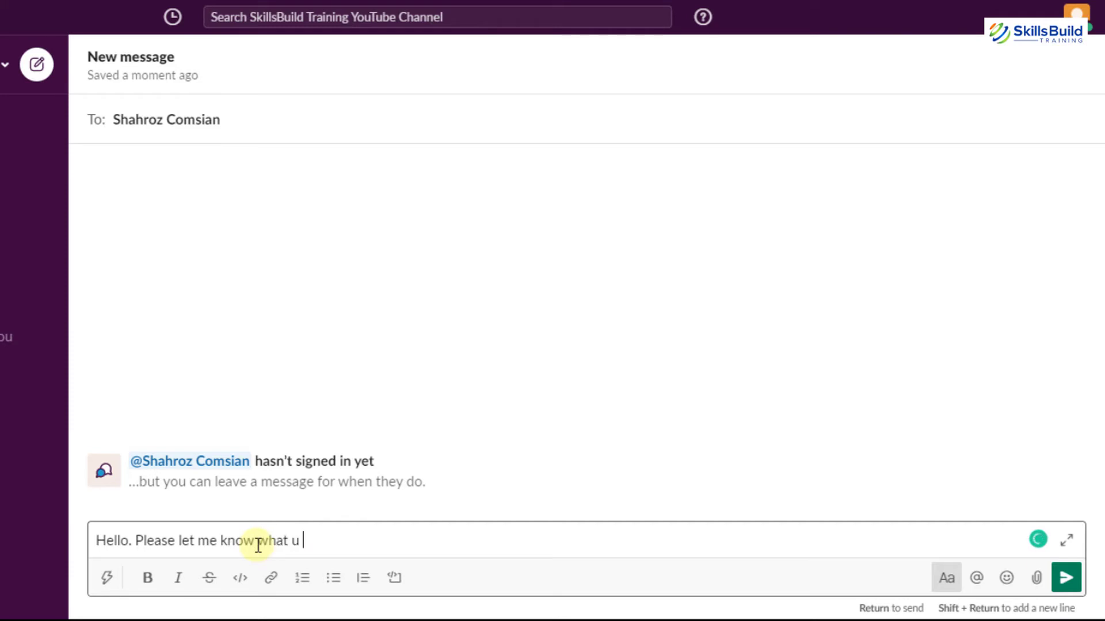
text(r working on to)
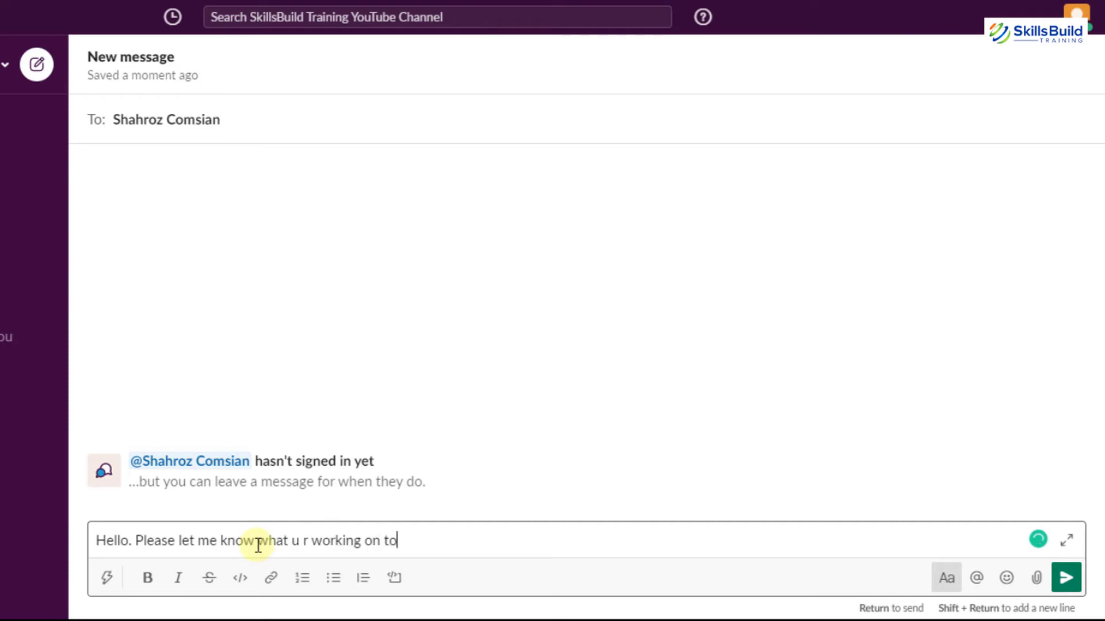
text(day)
key(Return)
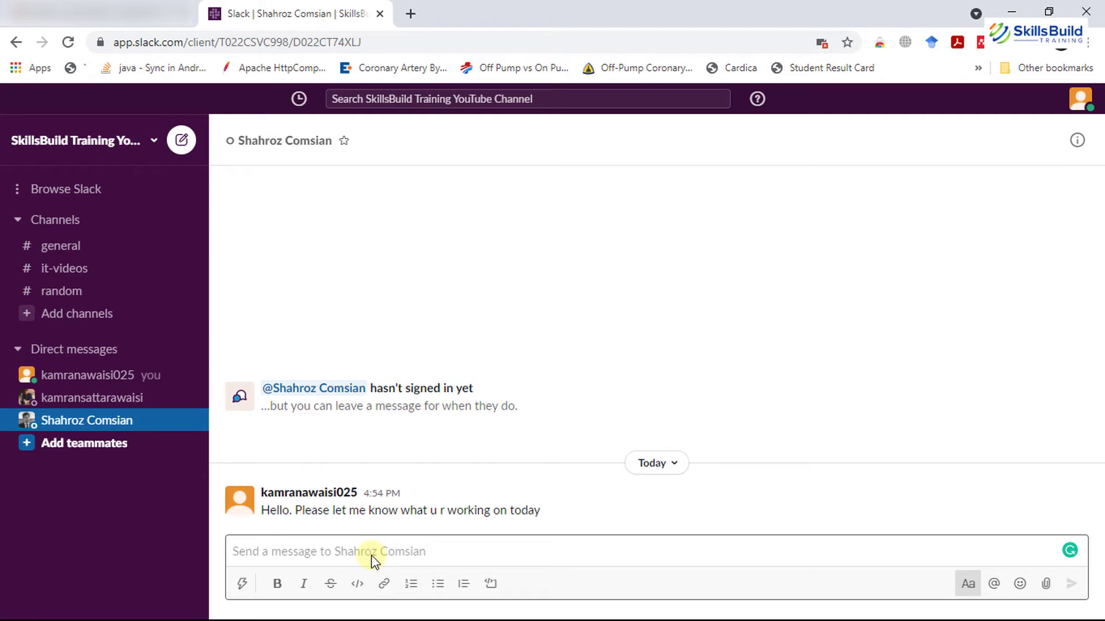
click(507, 374)
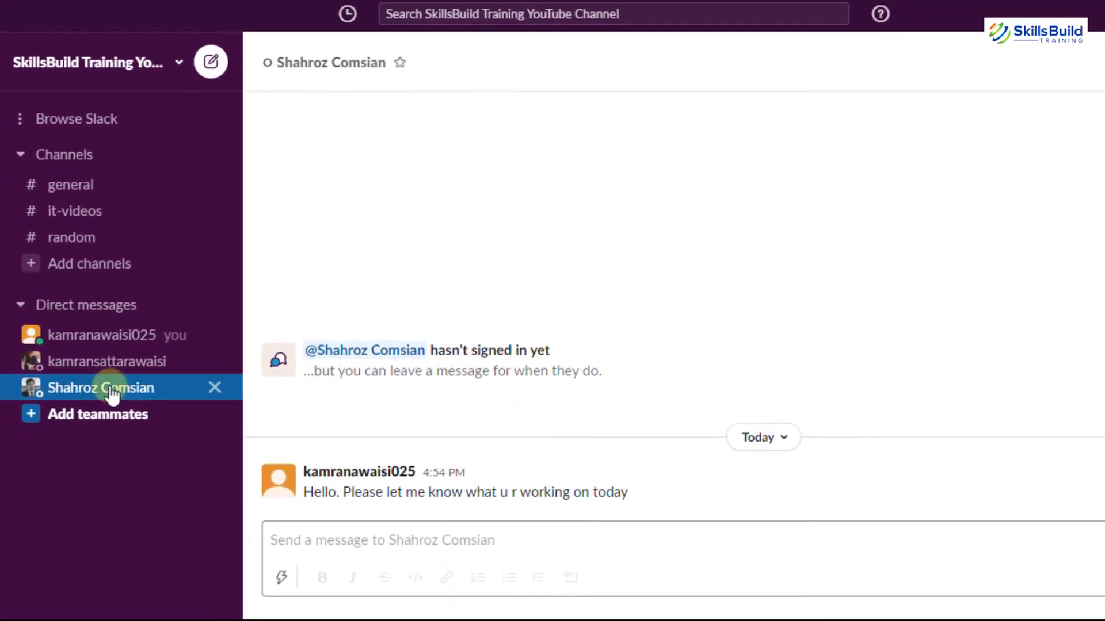
Invite a new person to the workspace by their e-mail address, then go back to #it-videos.
click(157, 68)
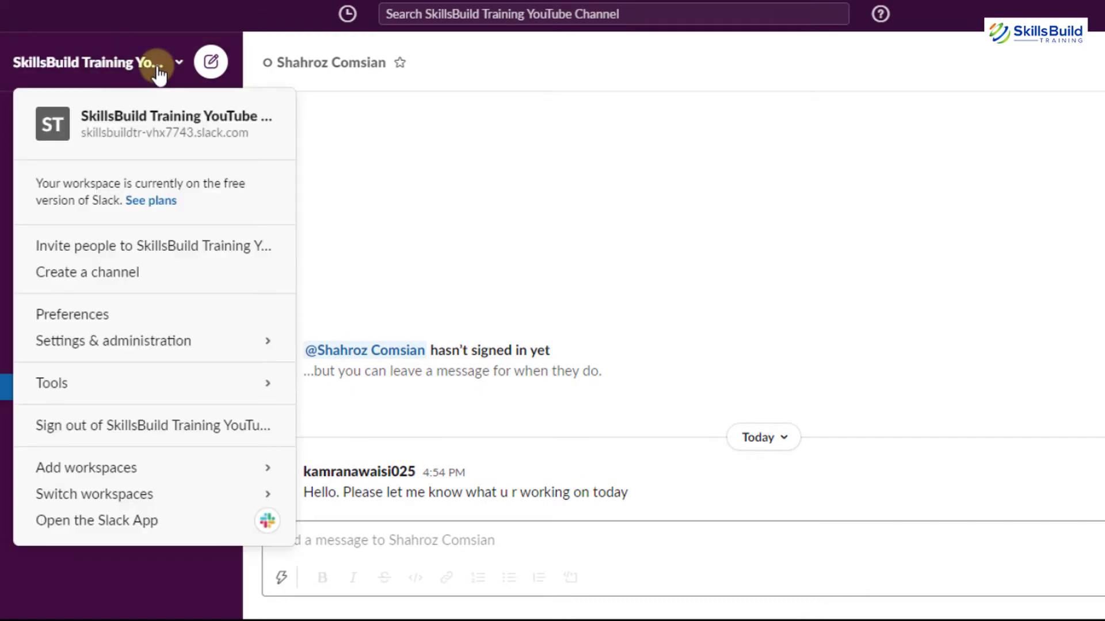
click(153, 249)
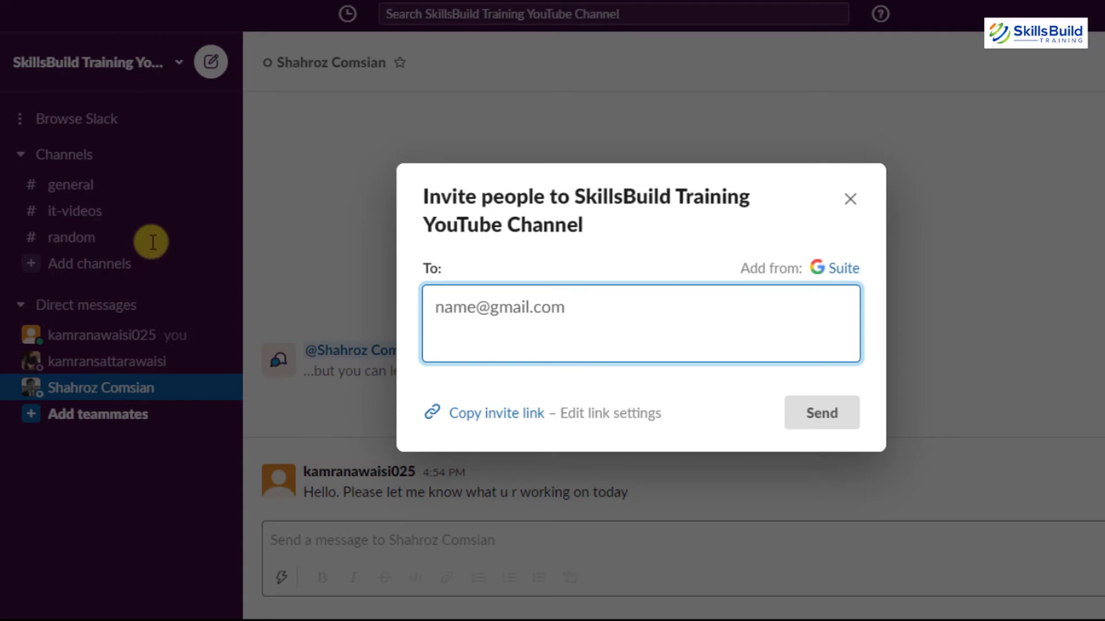
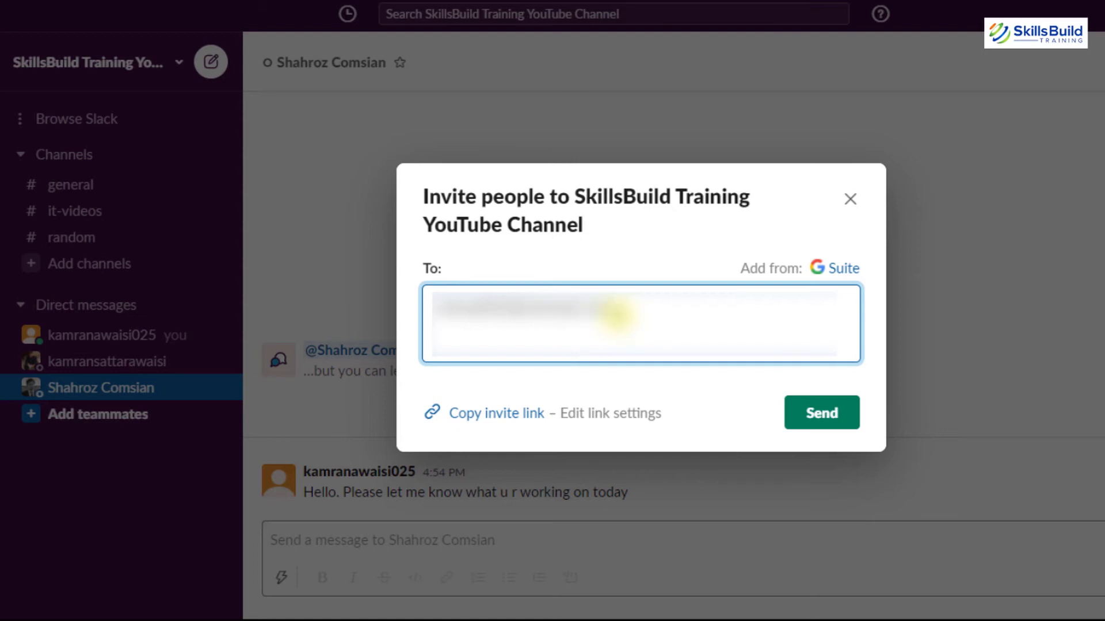
click(815, 419)
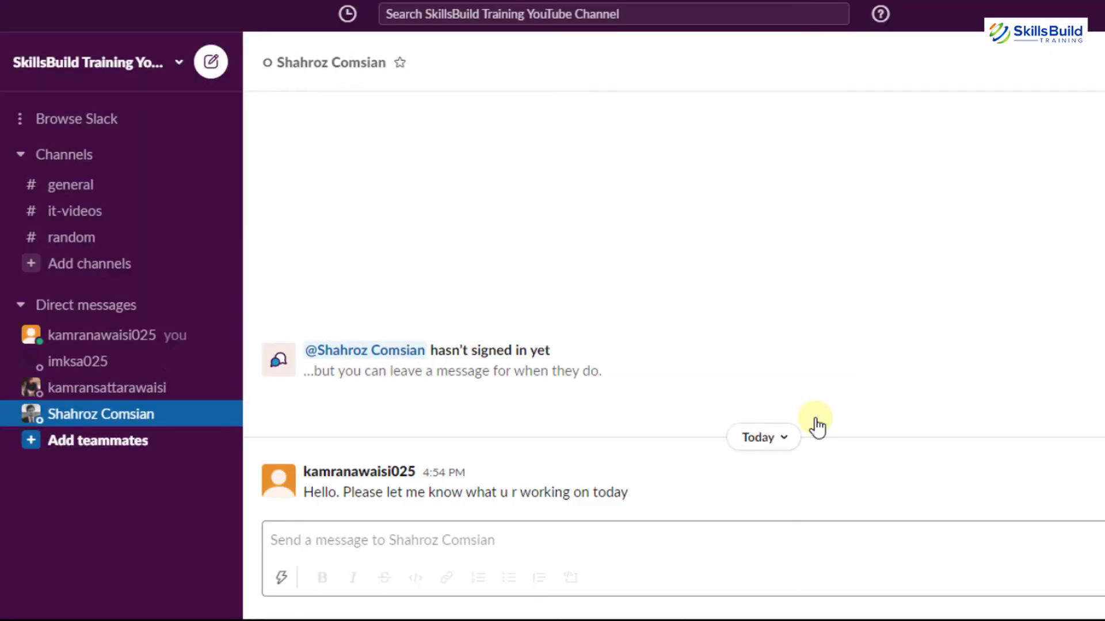
key(alt+Left)
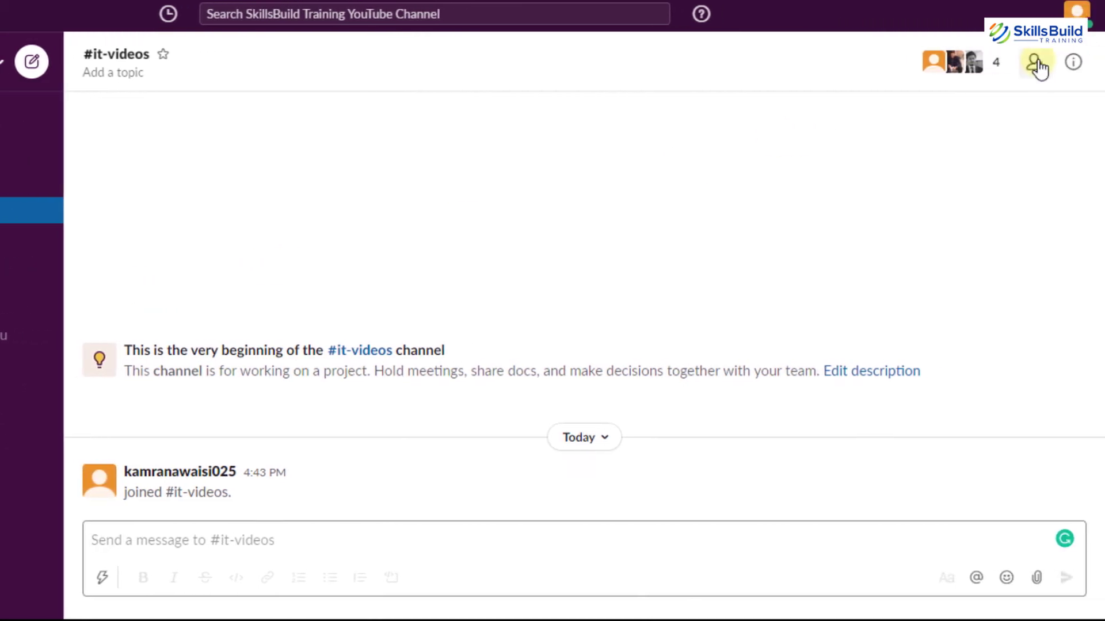
Turn off auto-adding new workspace members to #it-videos and confirm the new member already belongs to it.
click(1036, 64)
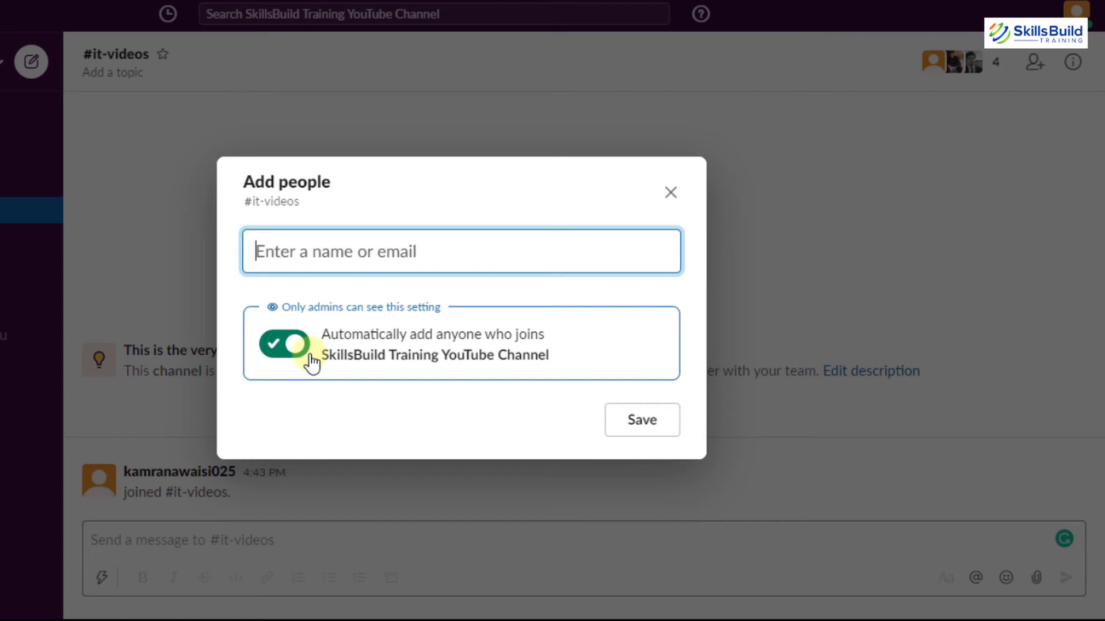
click(311, 358)
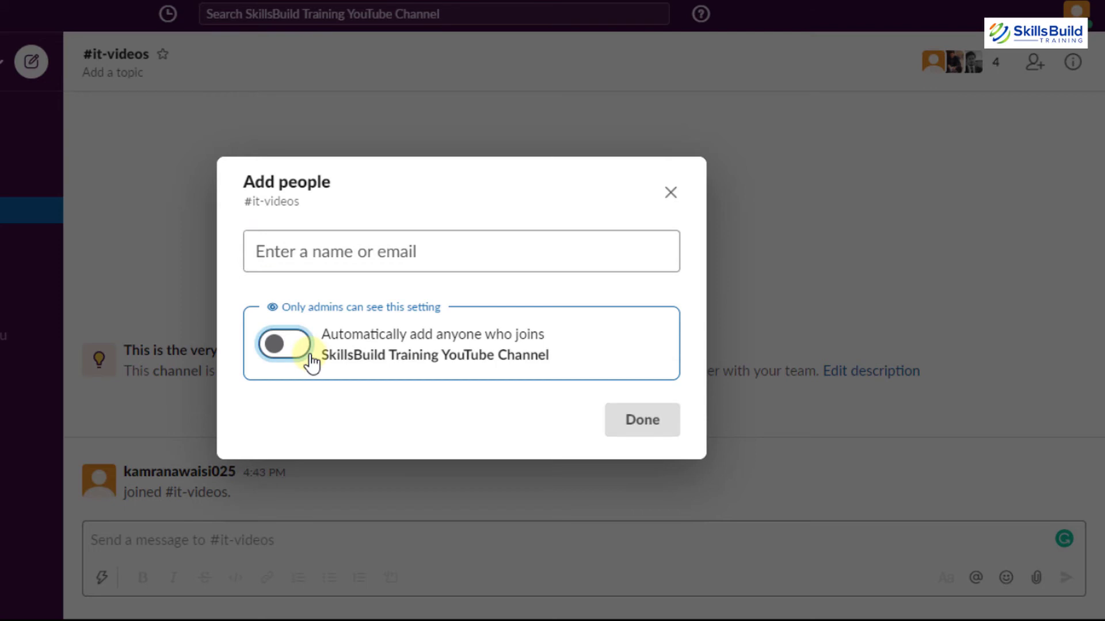
click(469, 240)
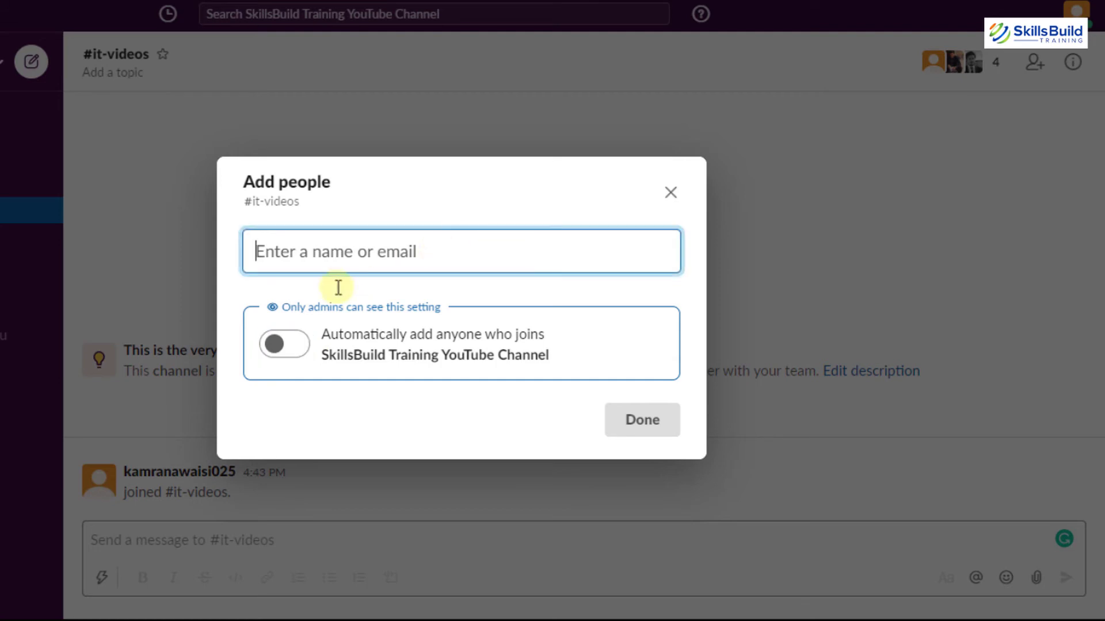
text(imksa)
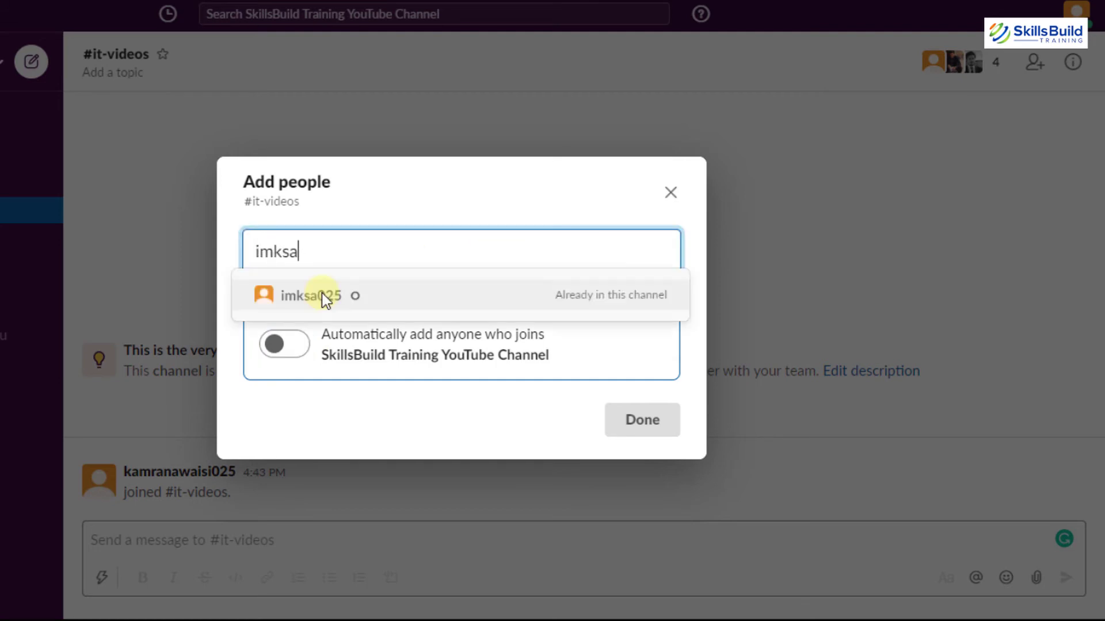
click(323, 292)
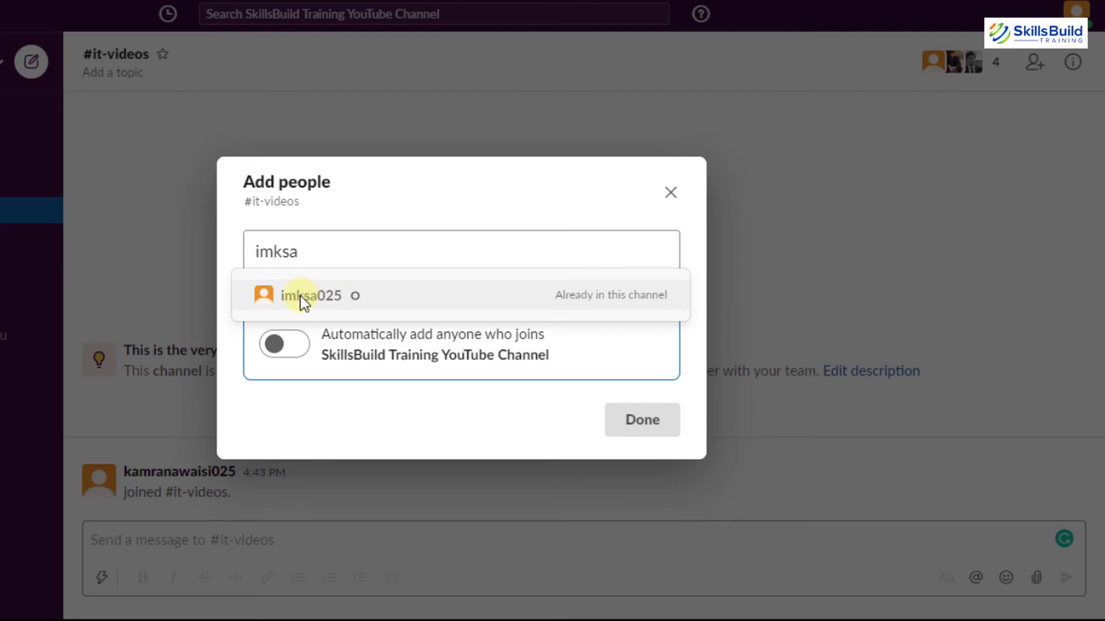
click(335, 237)
key(BackSpace)
key(BackSpace)
key(BackSpace)
key(BackSpace)
key(BackSpace)
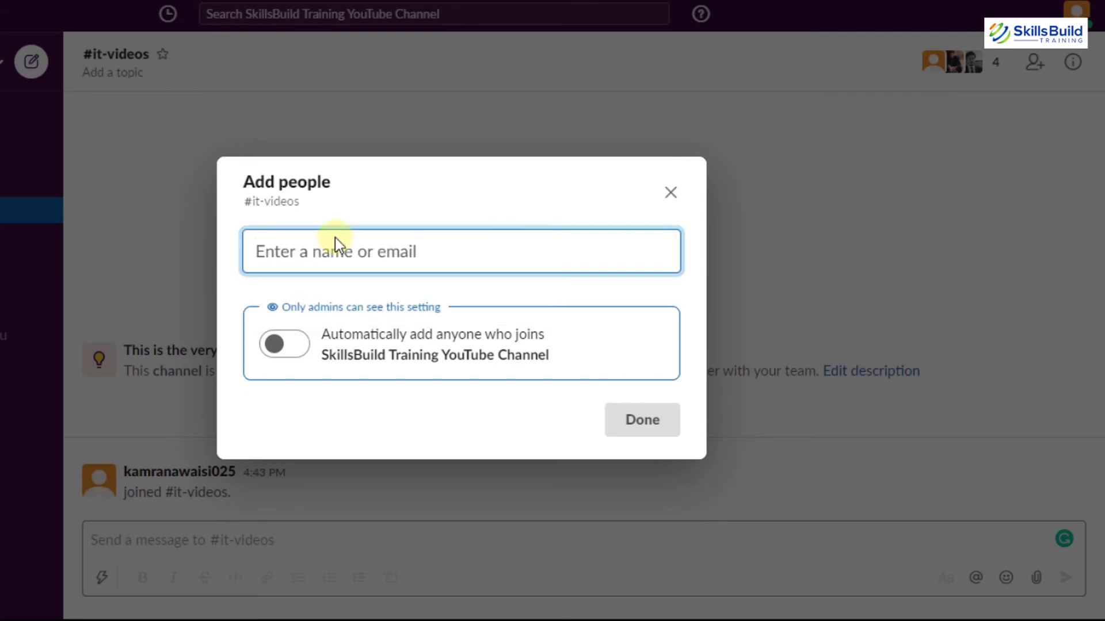
text(imksa02)
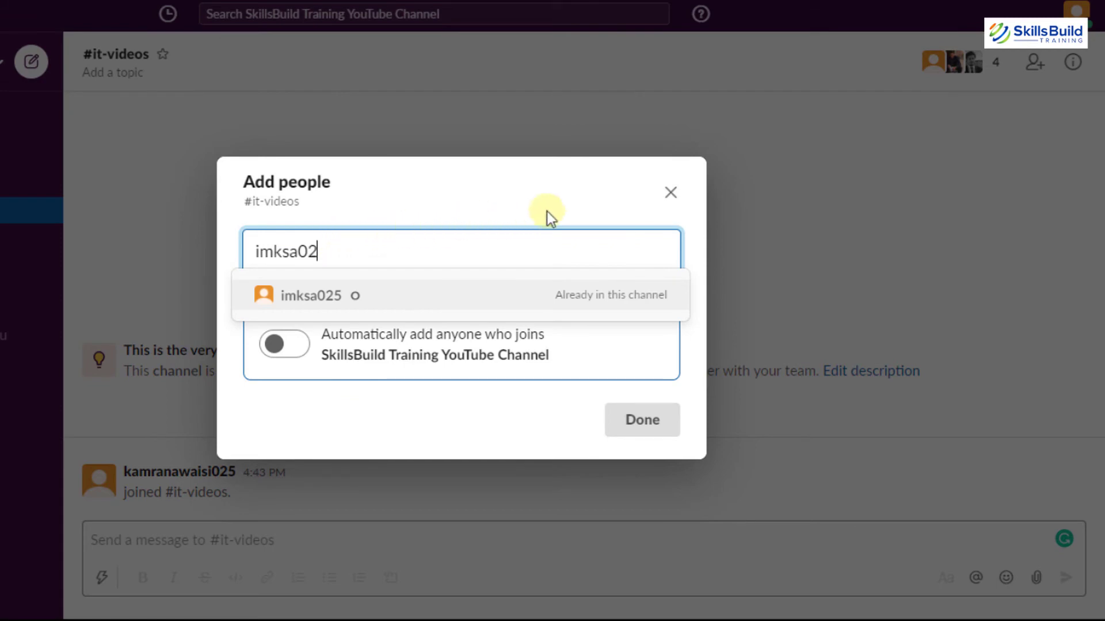
key(BackSpace)
key(BackSpace)
key(BackSpace)
key(BackSpace)
key(BackSpace)
key(BackSpace)
key(BackSpace)
click(671, 194)
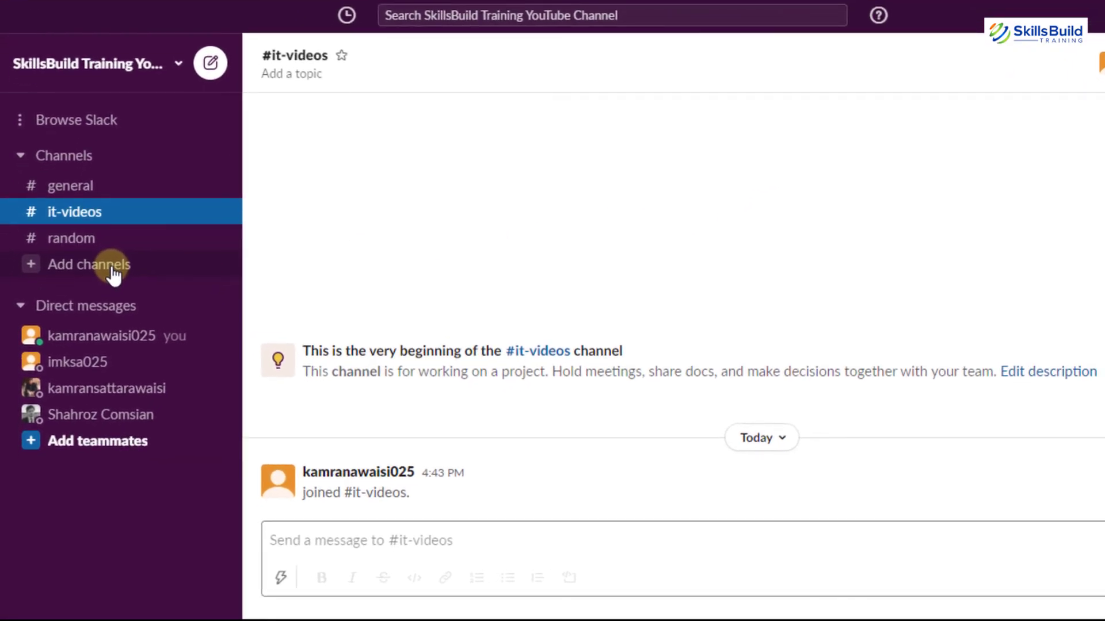
Start a new channel from the workspace menu and name it editing-team.
click(137, 68)
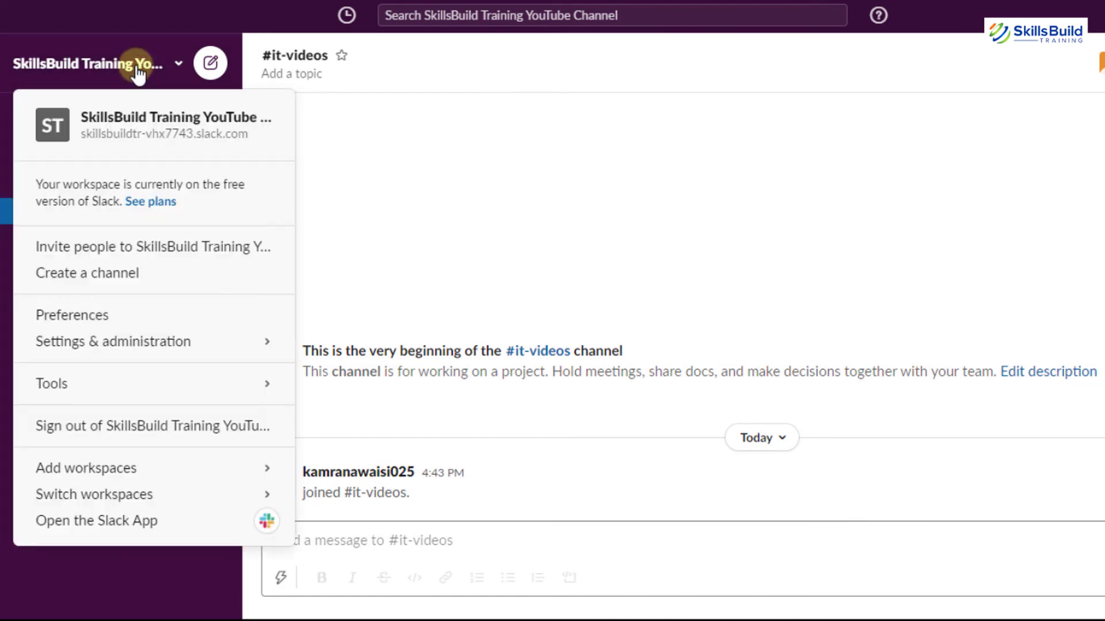
click(119, 275)
click(457, 248)
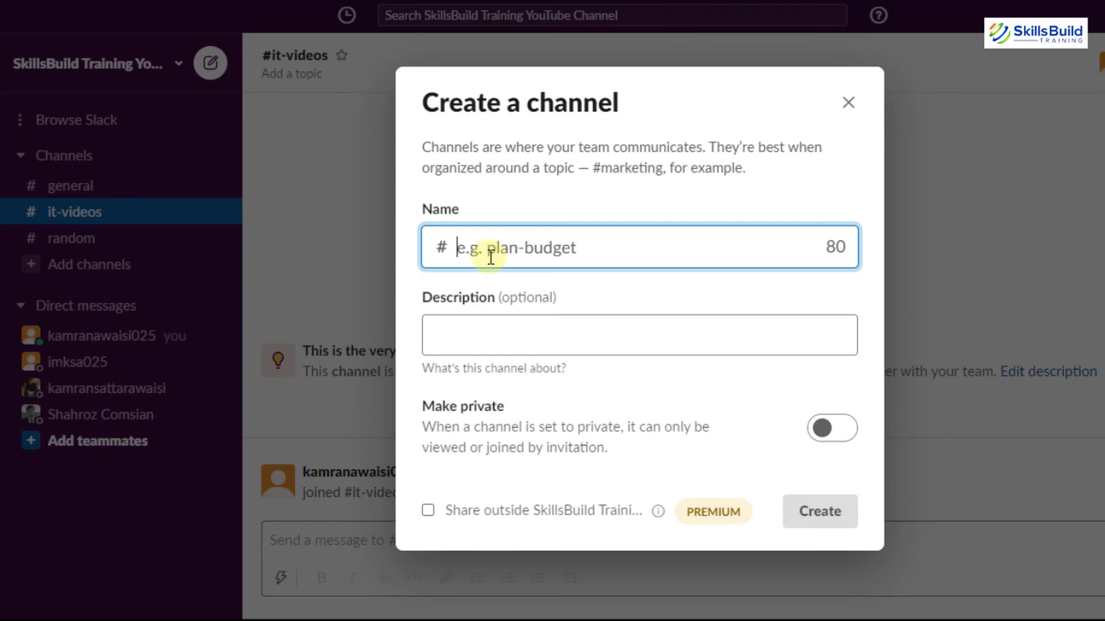
text(ed)
key(BackSpace)
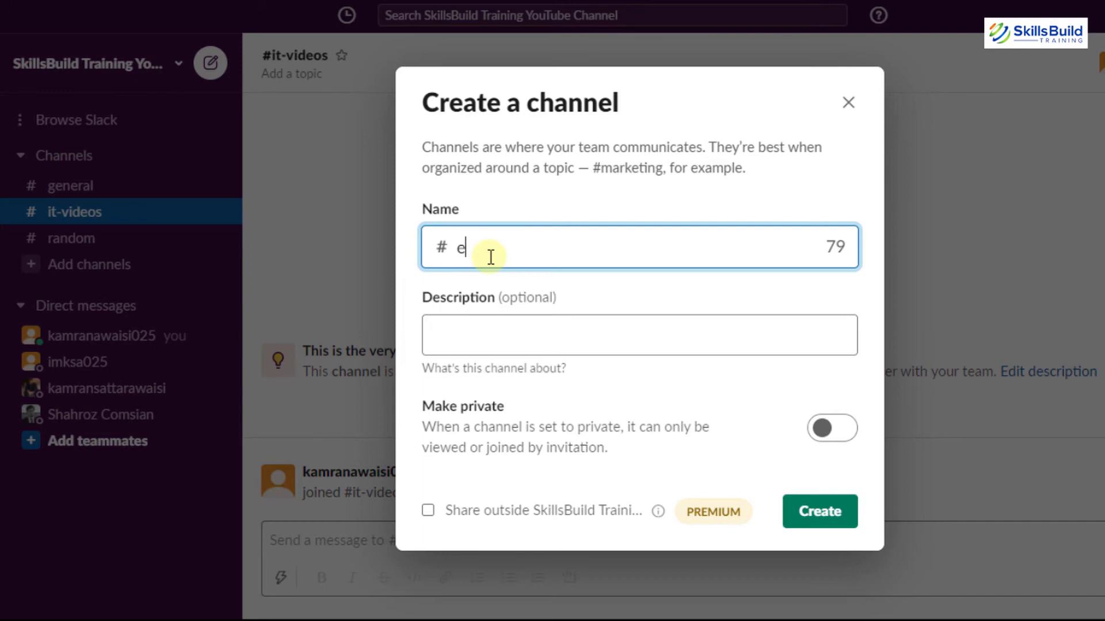
text(diting-team)
Describe it as 'This channel is for the editing team', make it private, and create it without inviting anyone.
key(Tab)
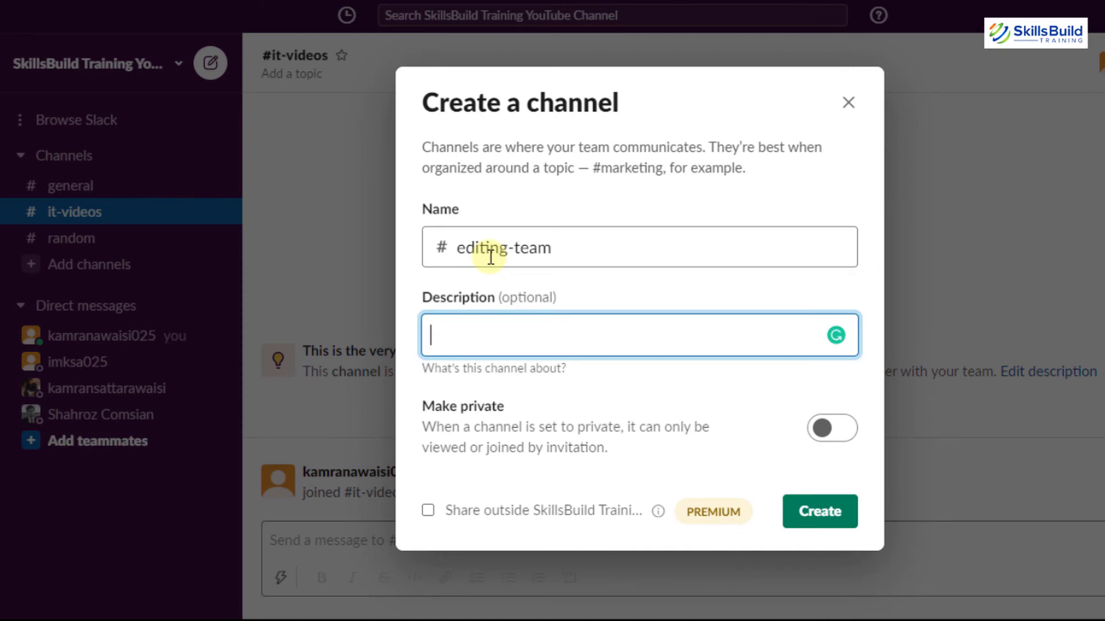
text(This chan)
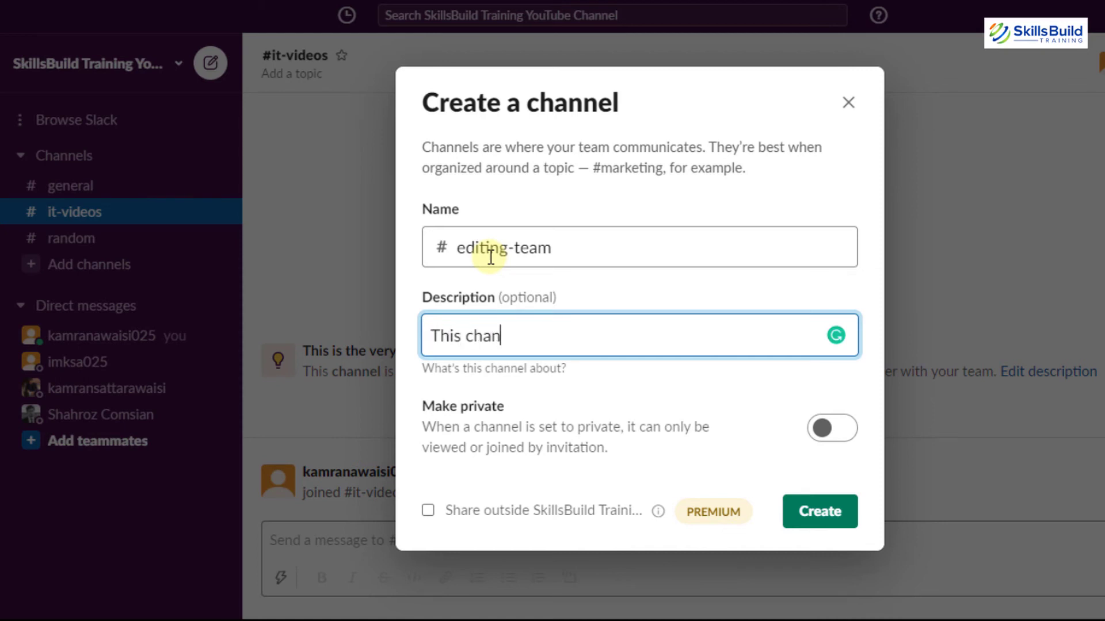
text(nel is f)
key(BackSpace)
text(is for the editing )
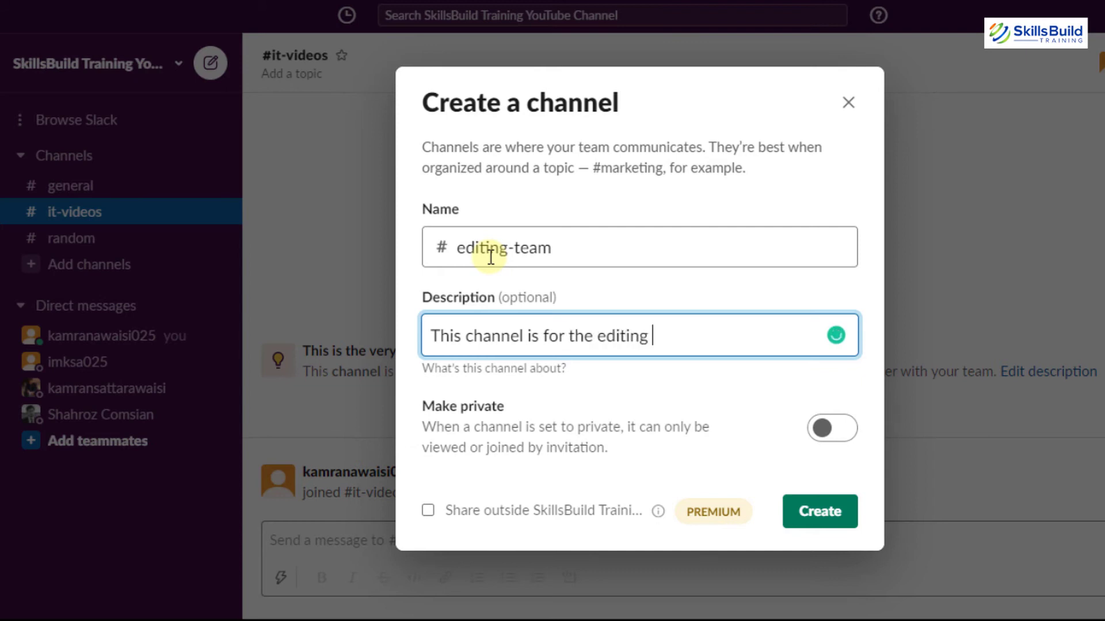
text(team)
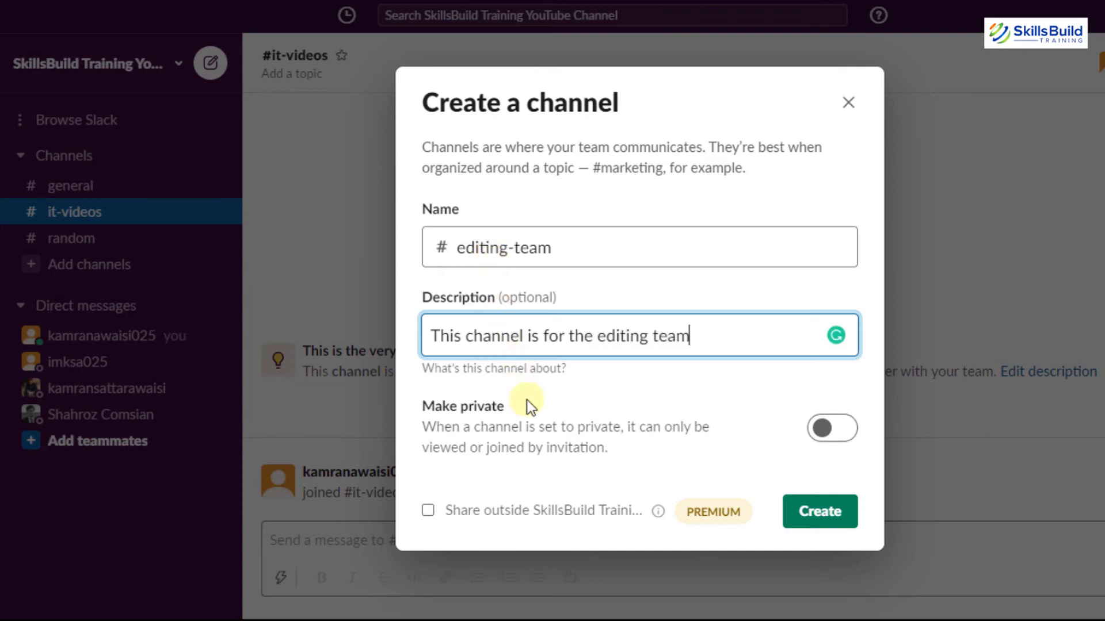
click(814, 423)
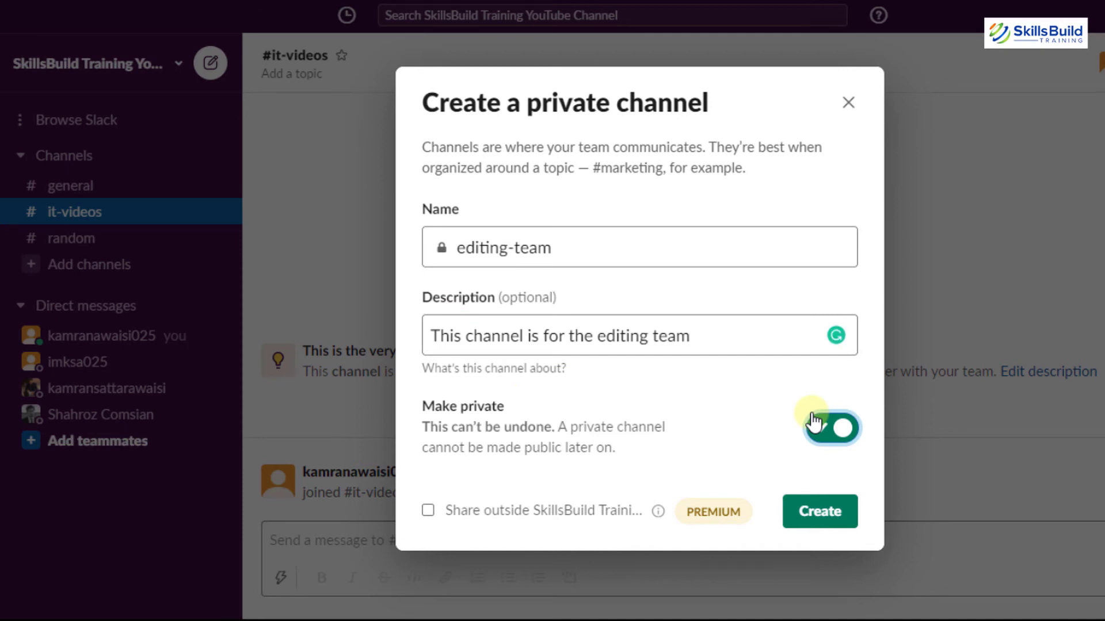
click(817, 512)
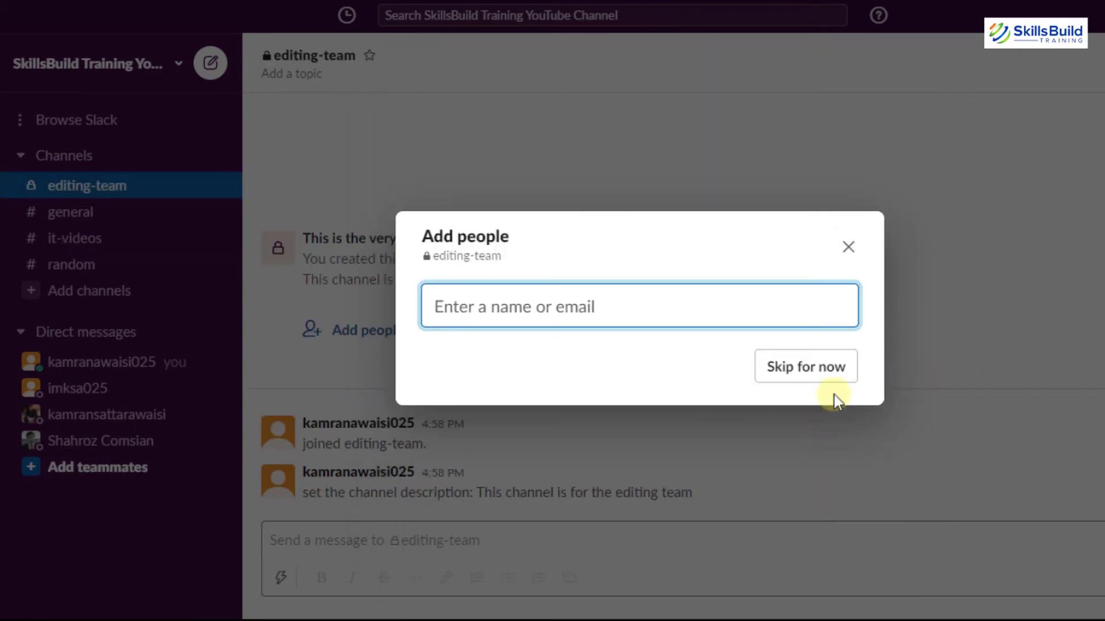
key(Escape)
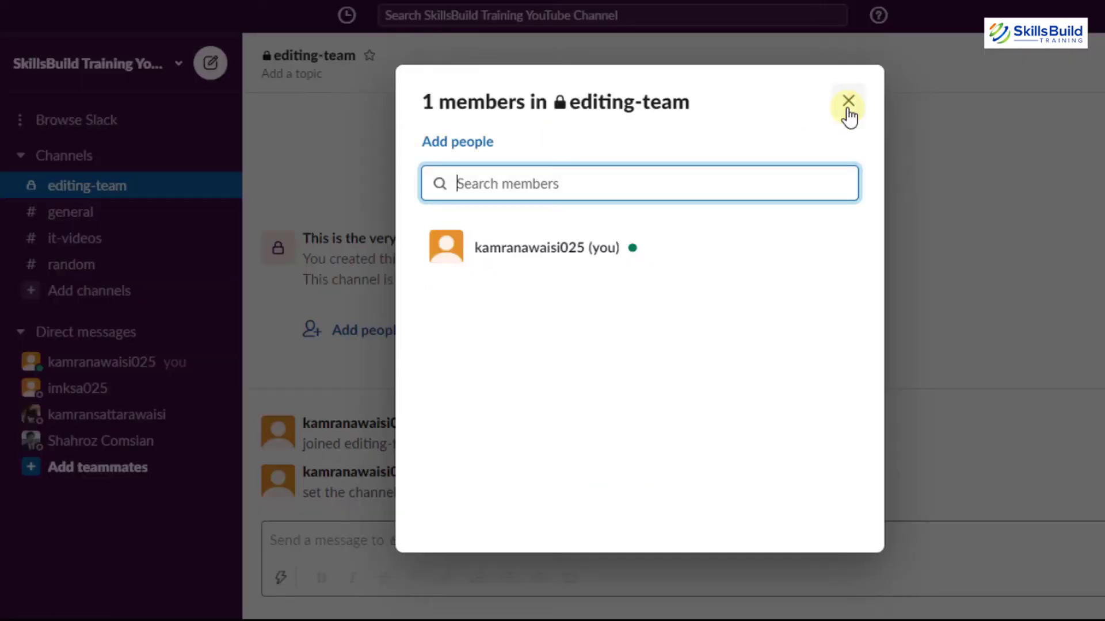
click(848, 109)
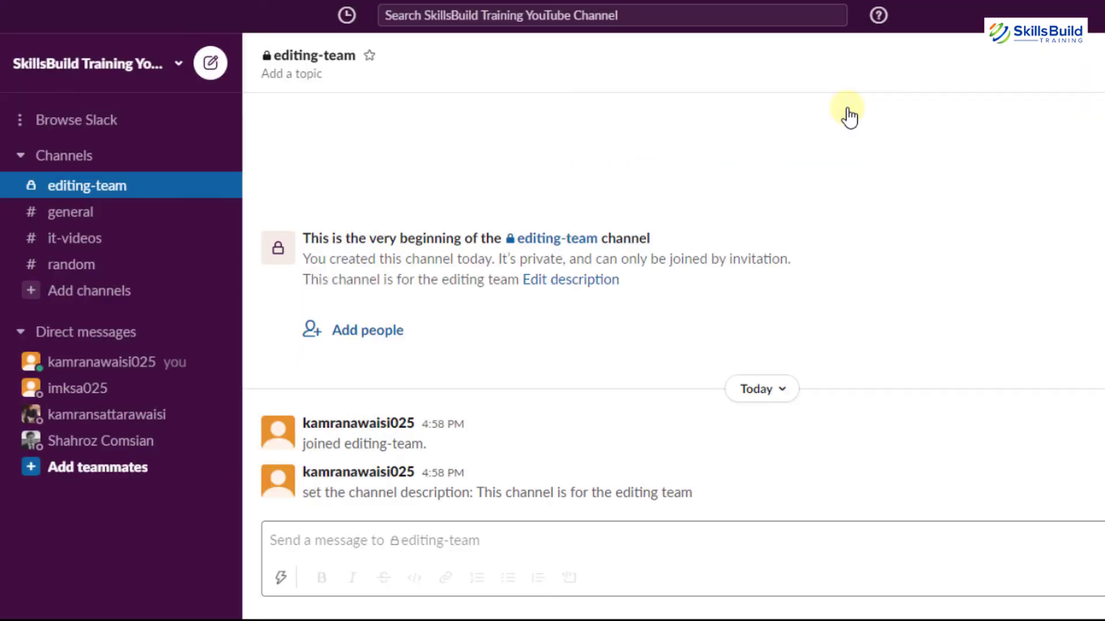
Add a teammate, found by searching their username, to the editing-team channel.
click(1036, 69)
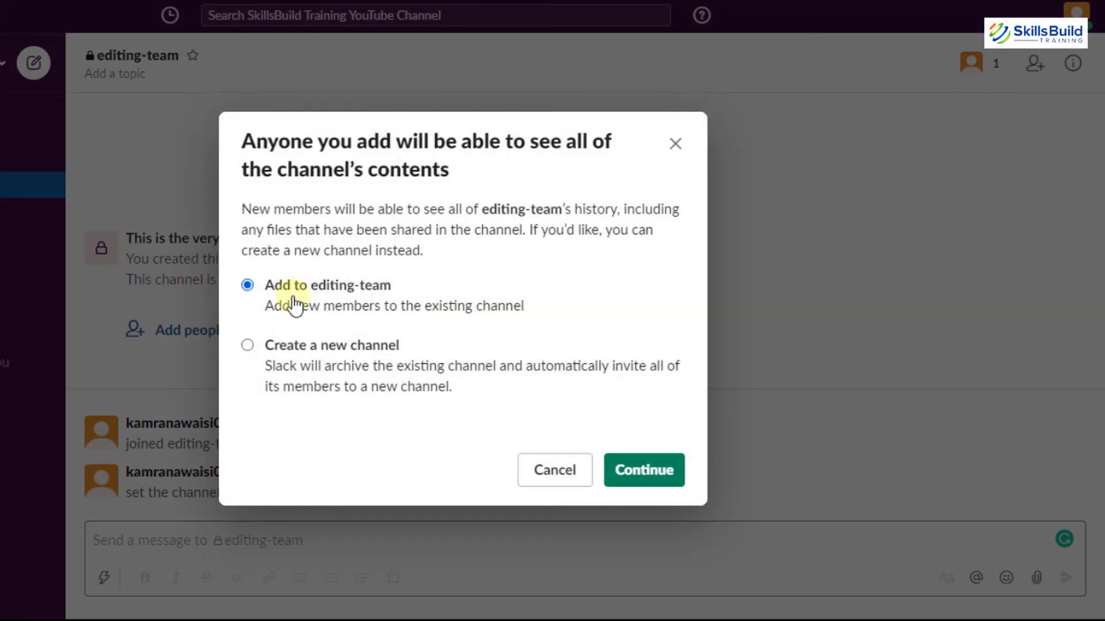
click(629, 469)
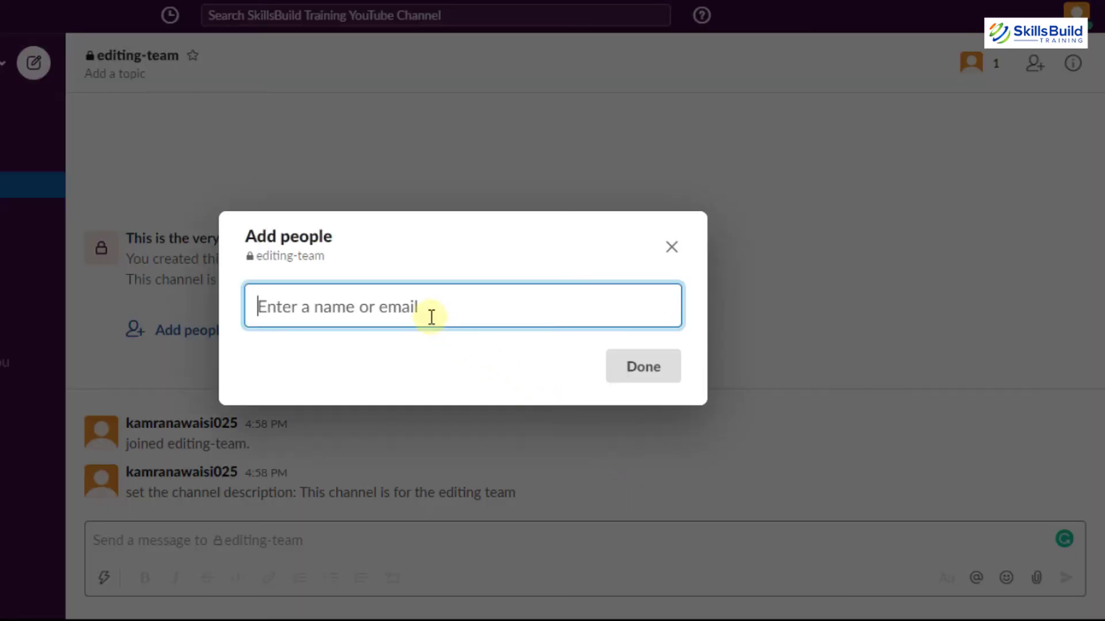
text(imksa025)
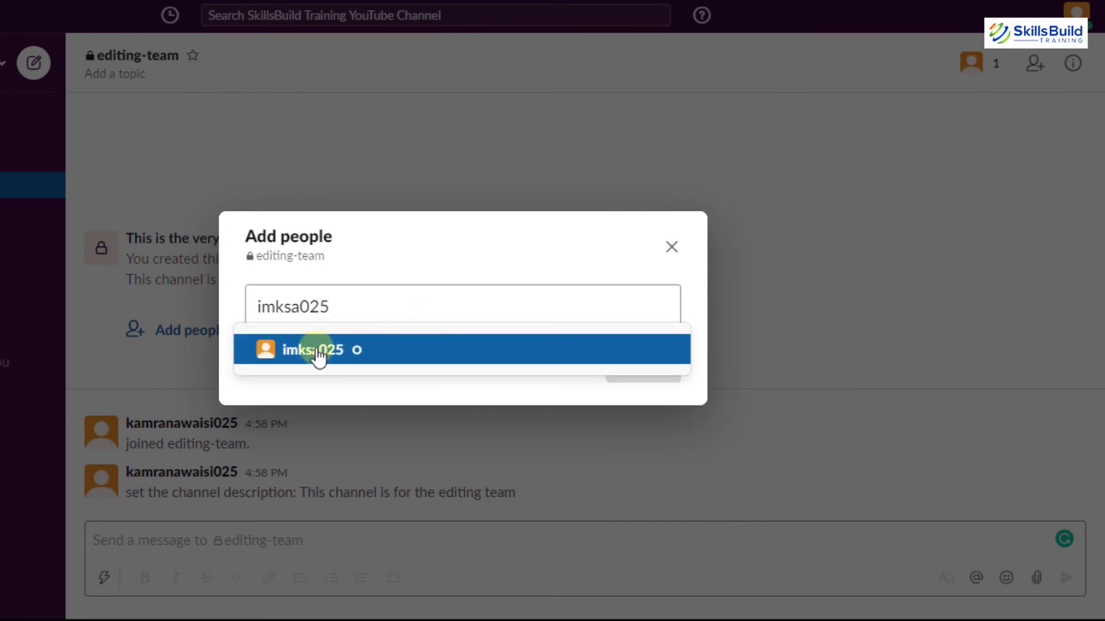
click(319, 352)
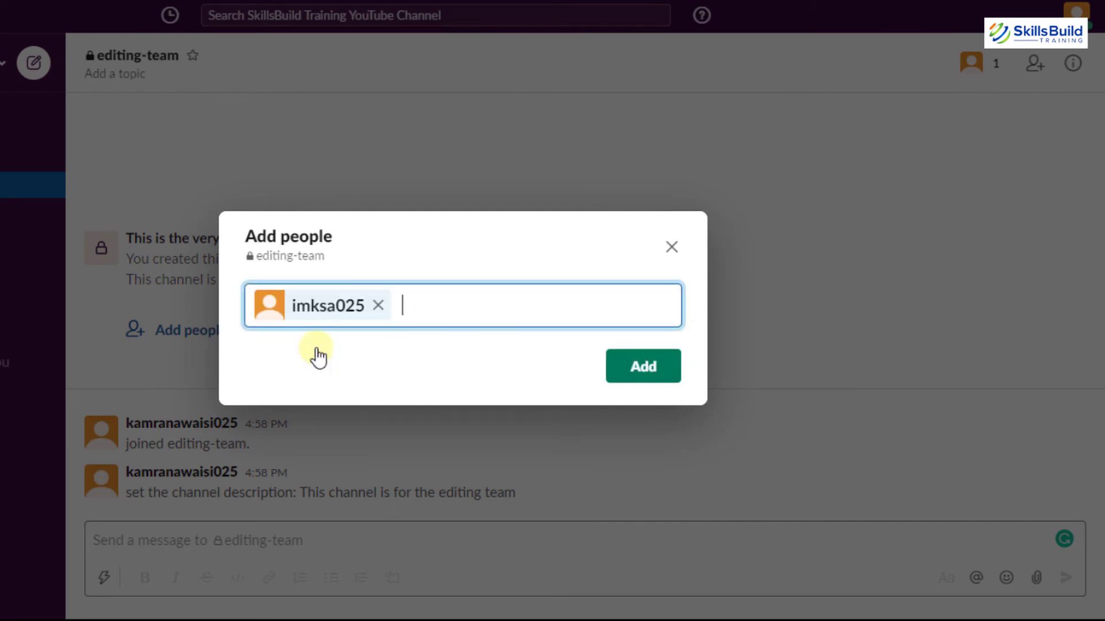
click(633, 367)
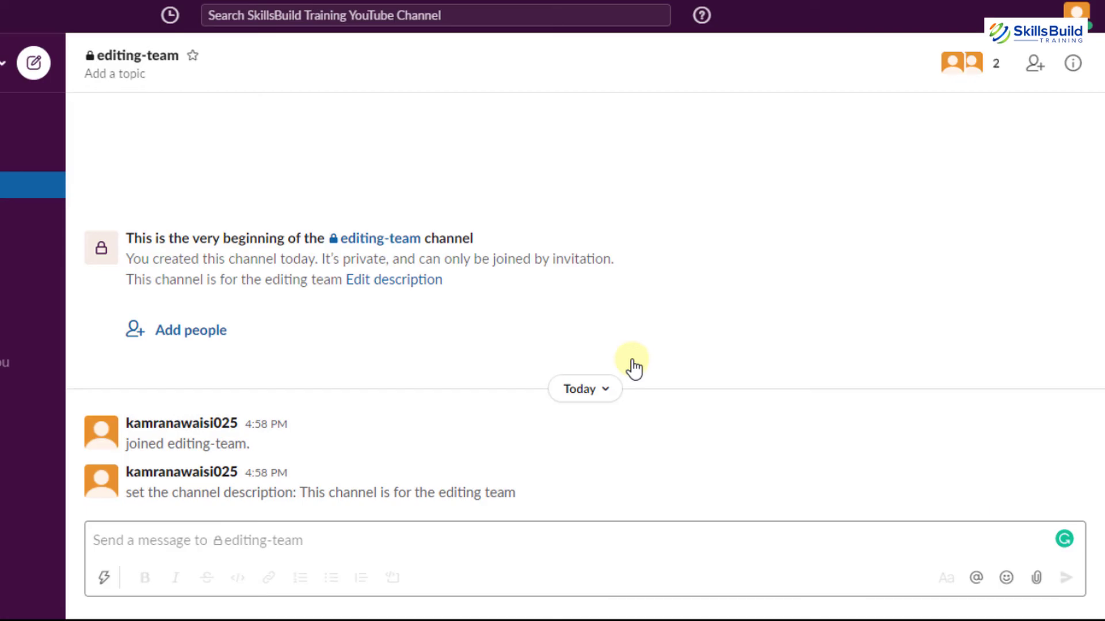
Post 'Hello Editing Team' as a message in the editing-team channel.
click(447, 547)
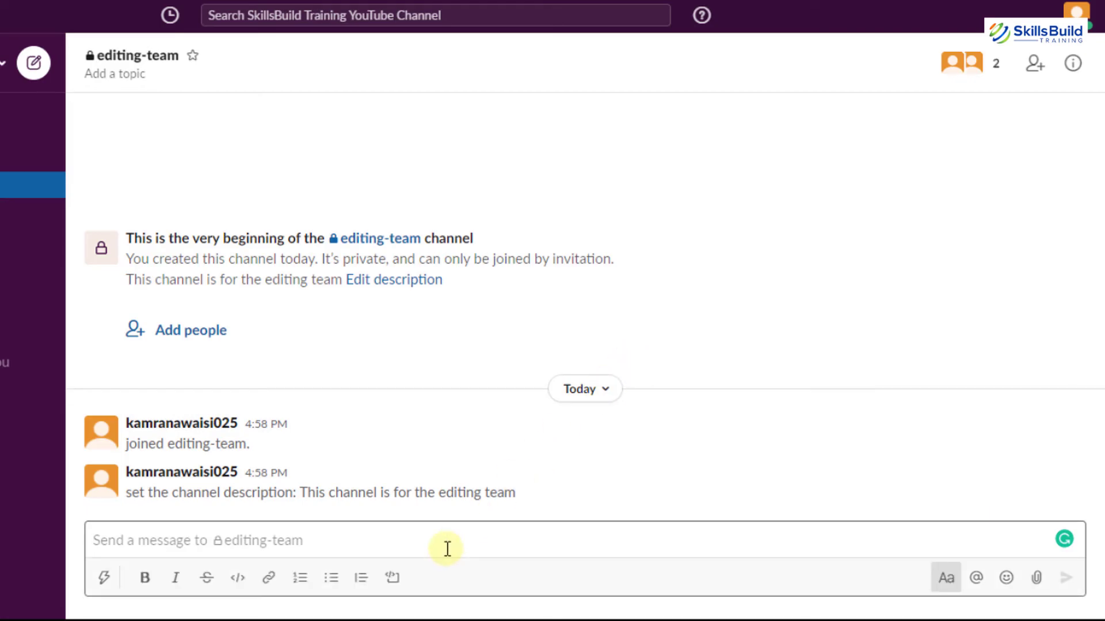
text(Hello )
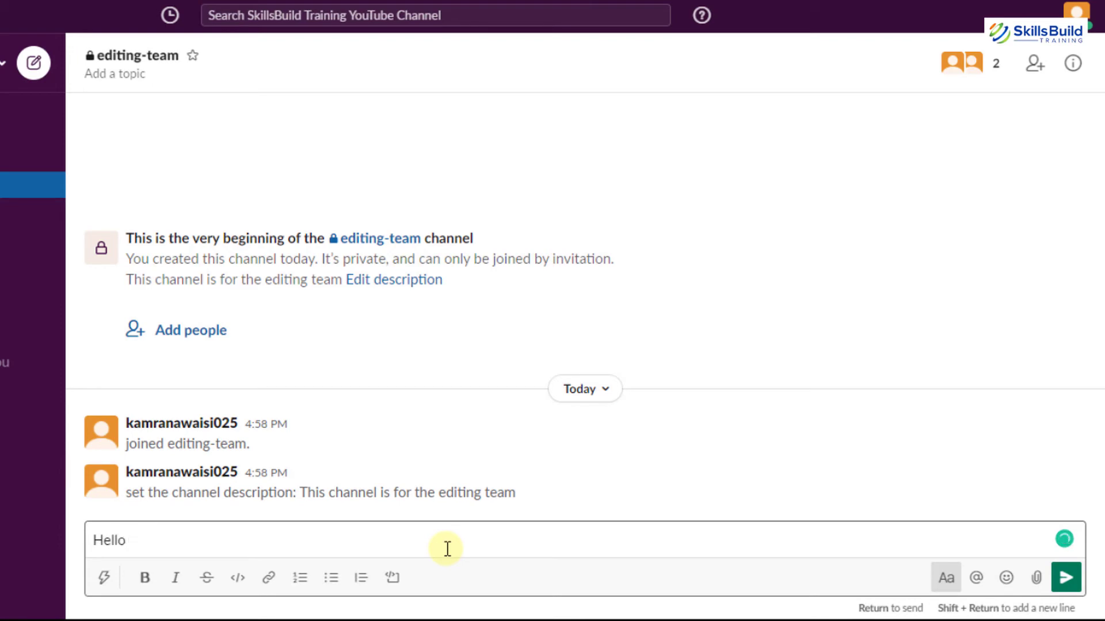
text(Editing Team)
key(Return)
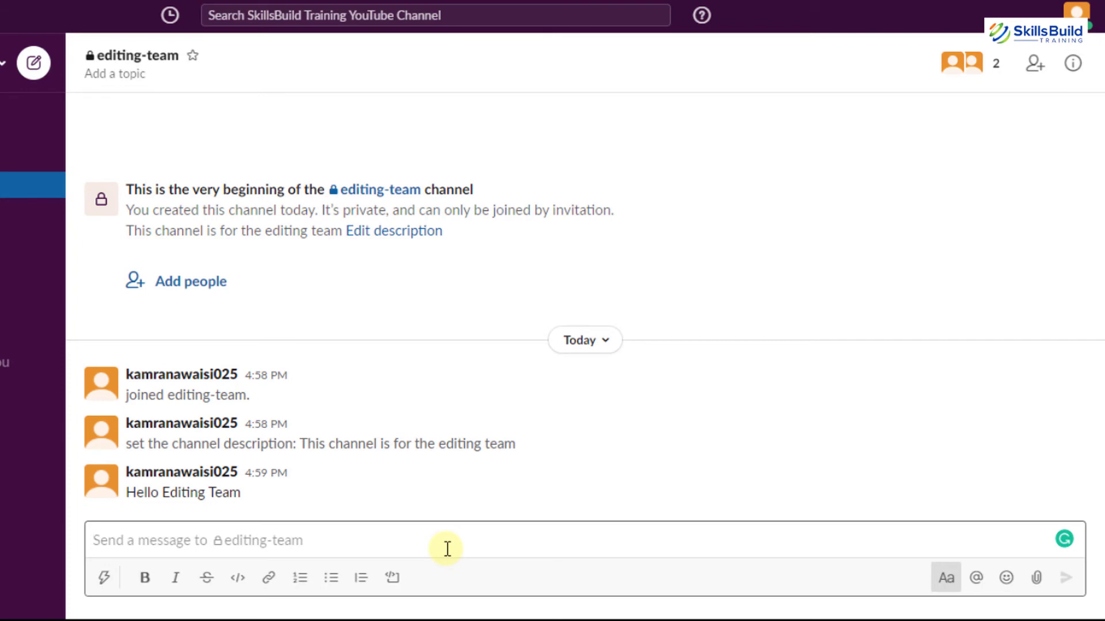
click(15, 69)
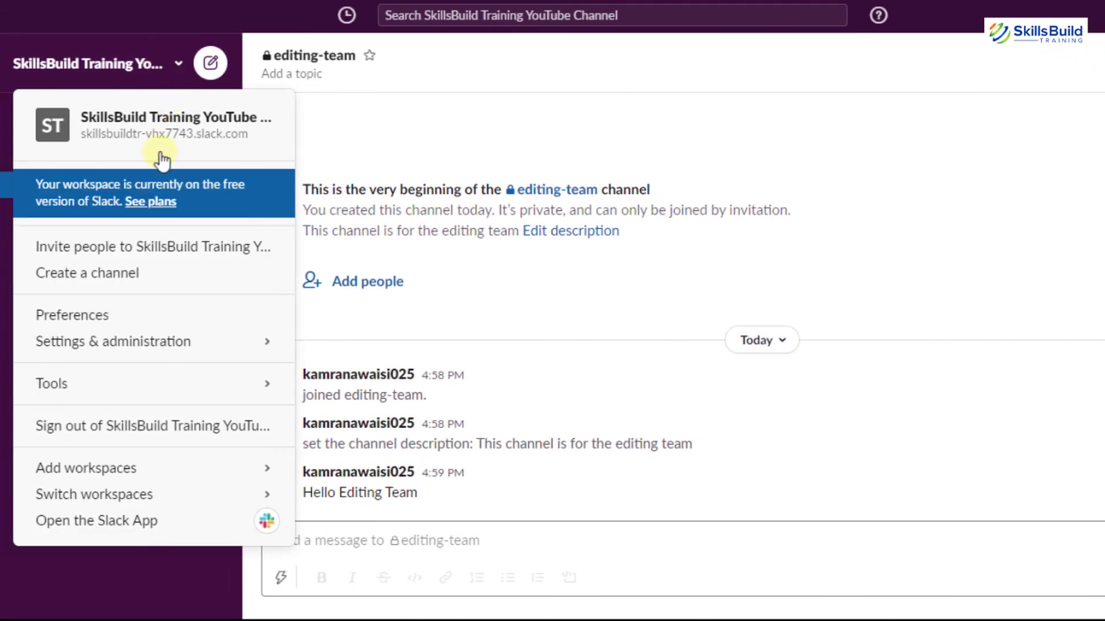
Bring up the Settings & administration submenu in the workspace menu.
mouse_move(151, 348)
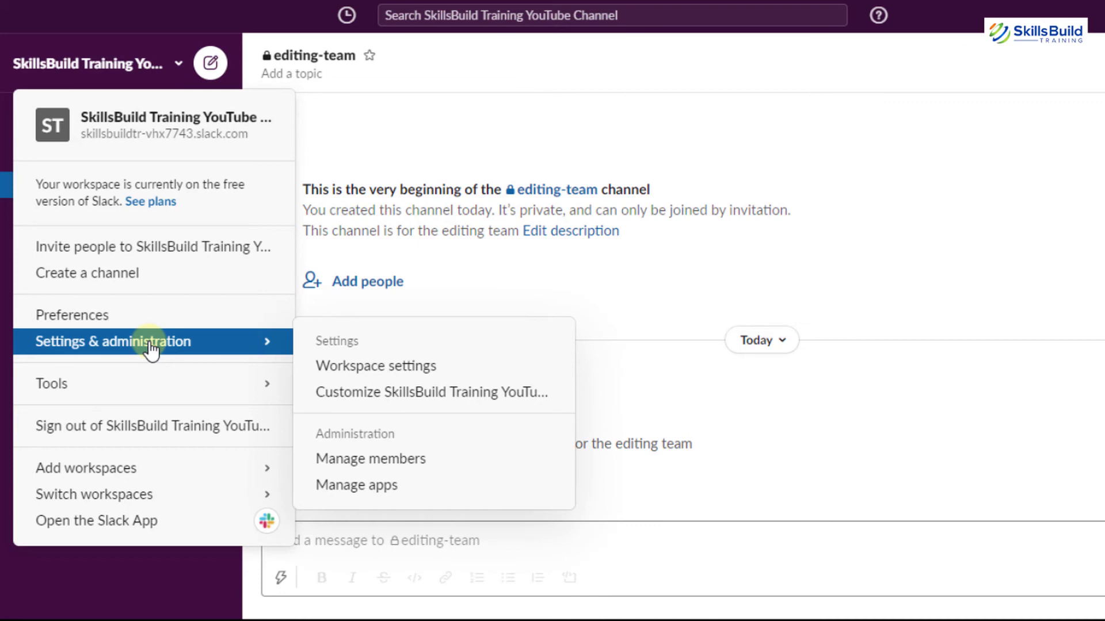
key(Down)
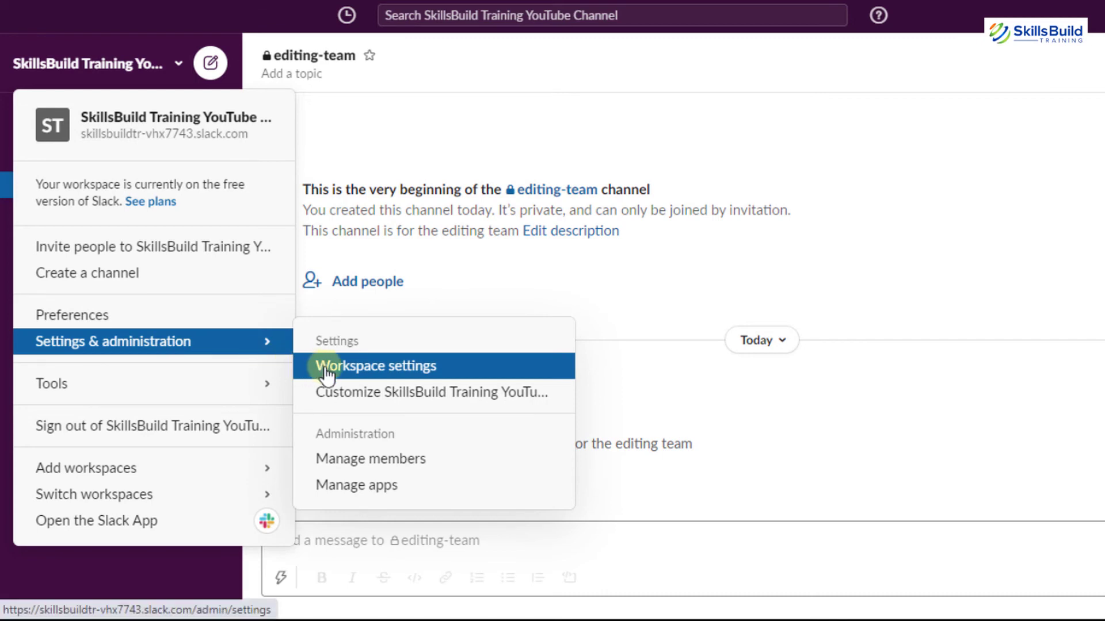
key(Down)
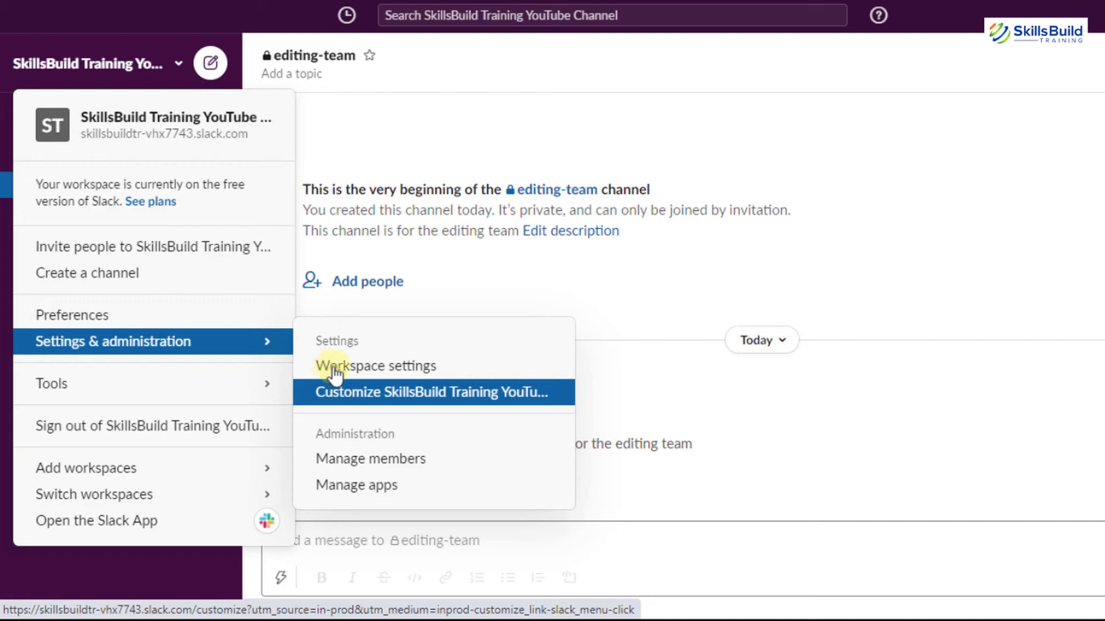
Open Workspace settings and expand Joining This Workspace to see its 'Allow invitations' option.
click(397, 373)
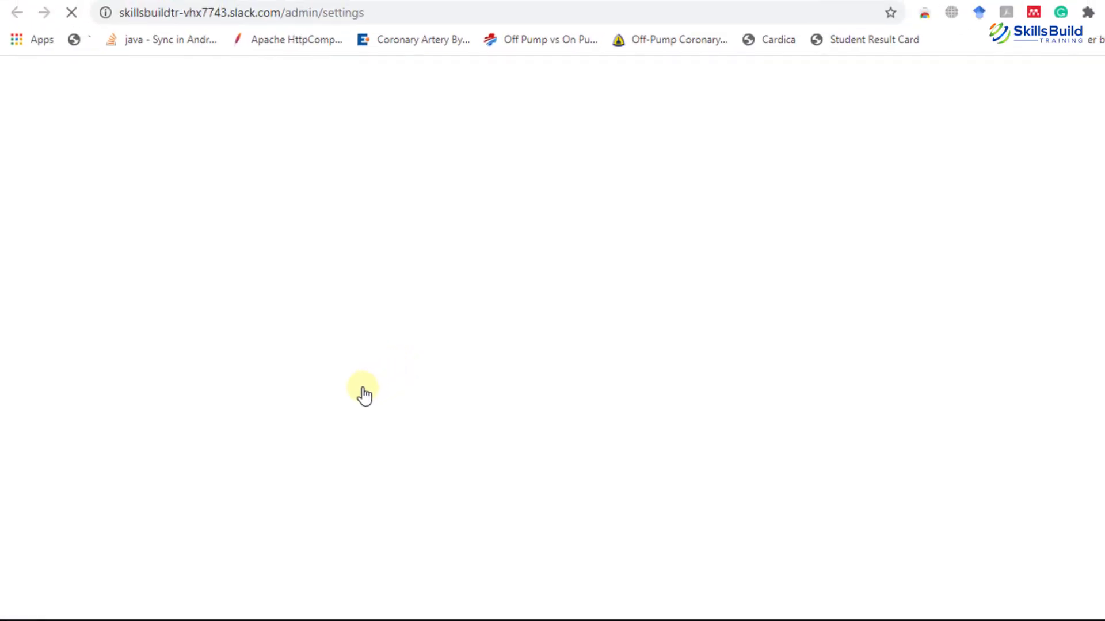
scroll(346, 406, down, 1)
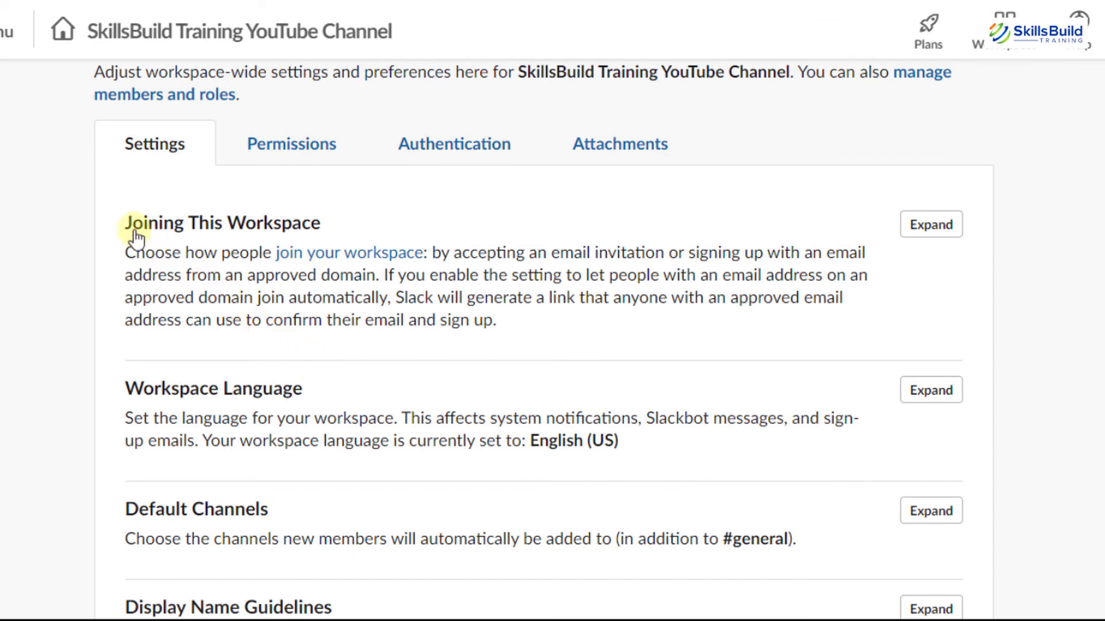
drag(126, 223, 364, 211)
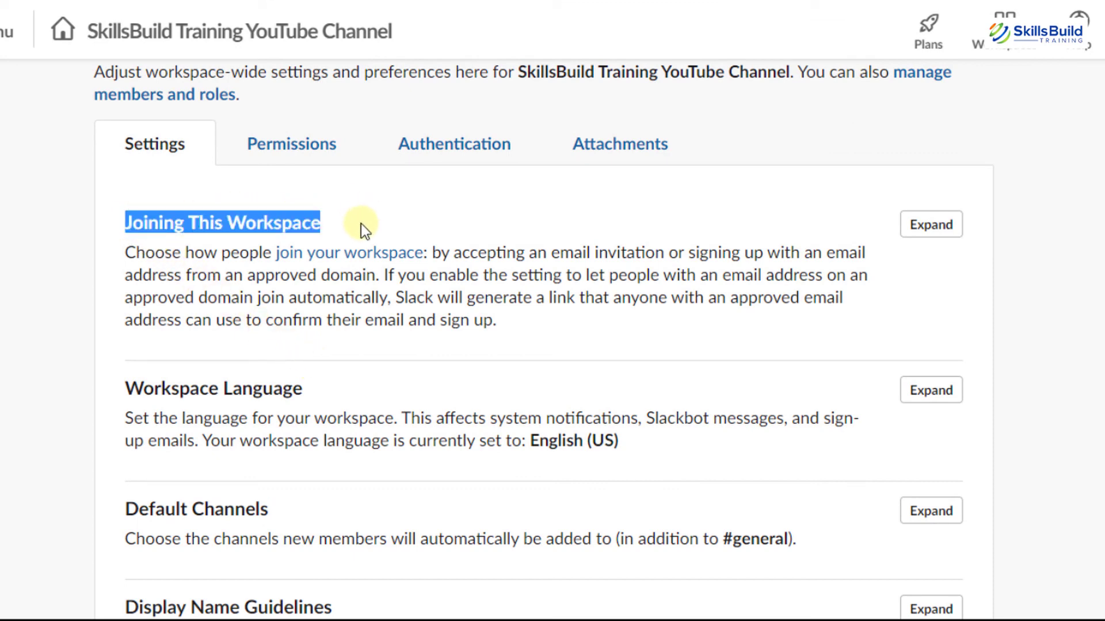
click(361, 224)
click(923, 225)
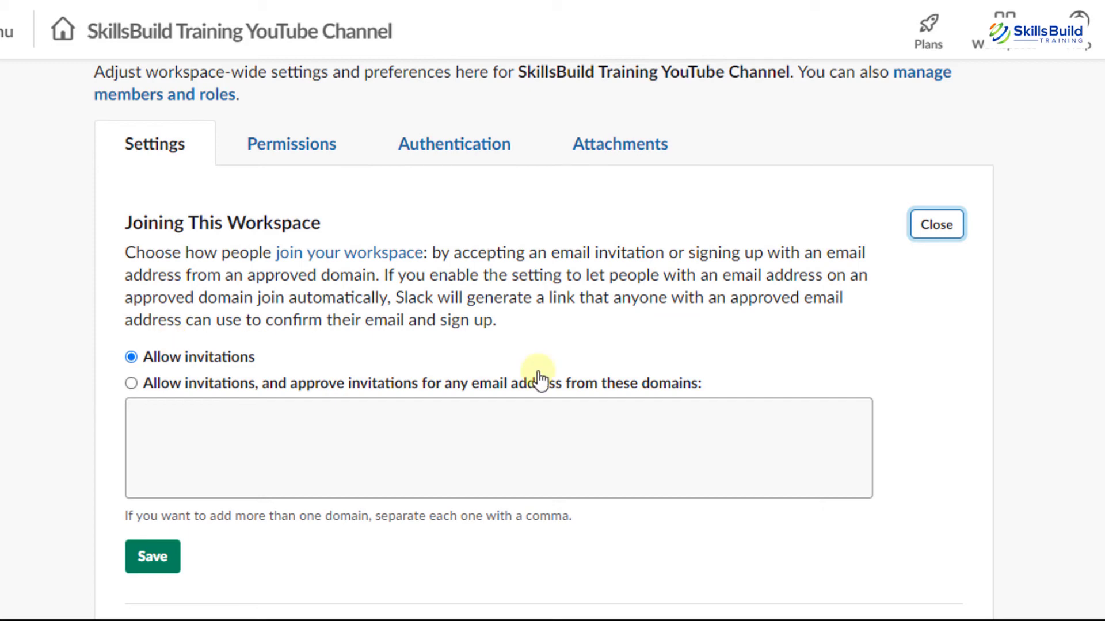
scroll(537, 371, down, 6)
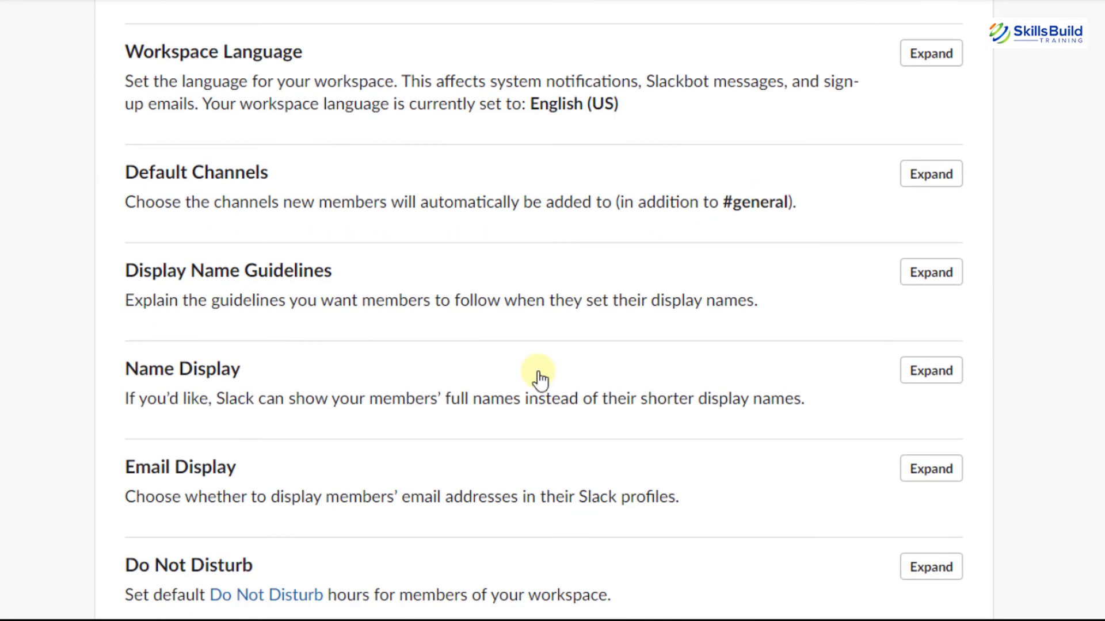
Check that Workspace Language stays English (US) and Default Channels stay #it-videos and #random.
click(935, 52)
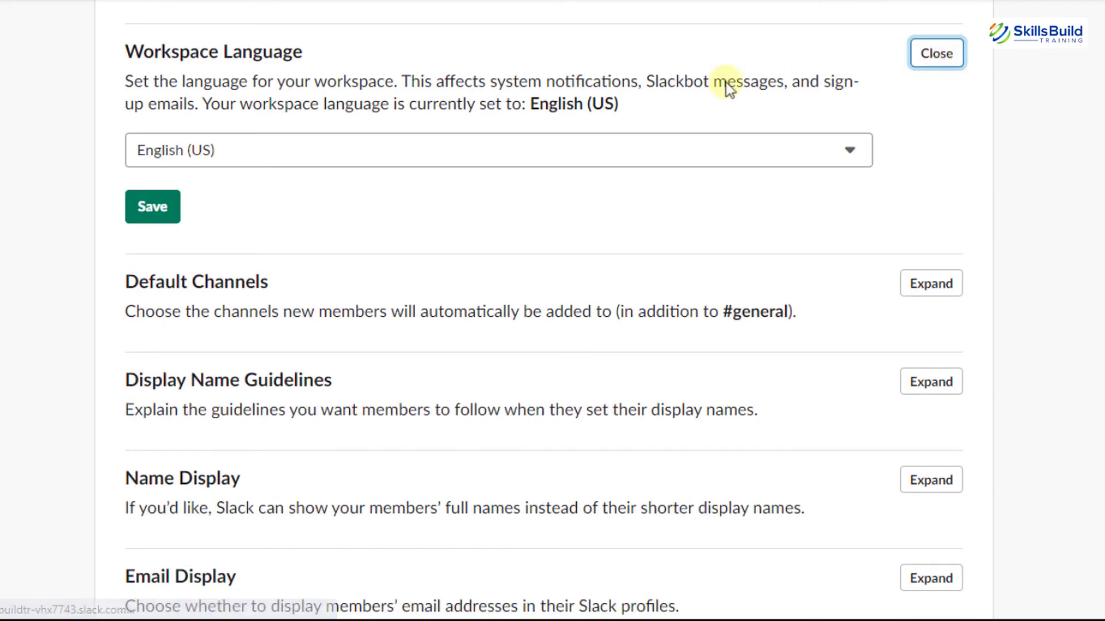
click(305, 151)
click(356, 162)
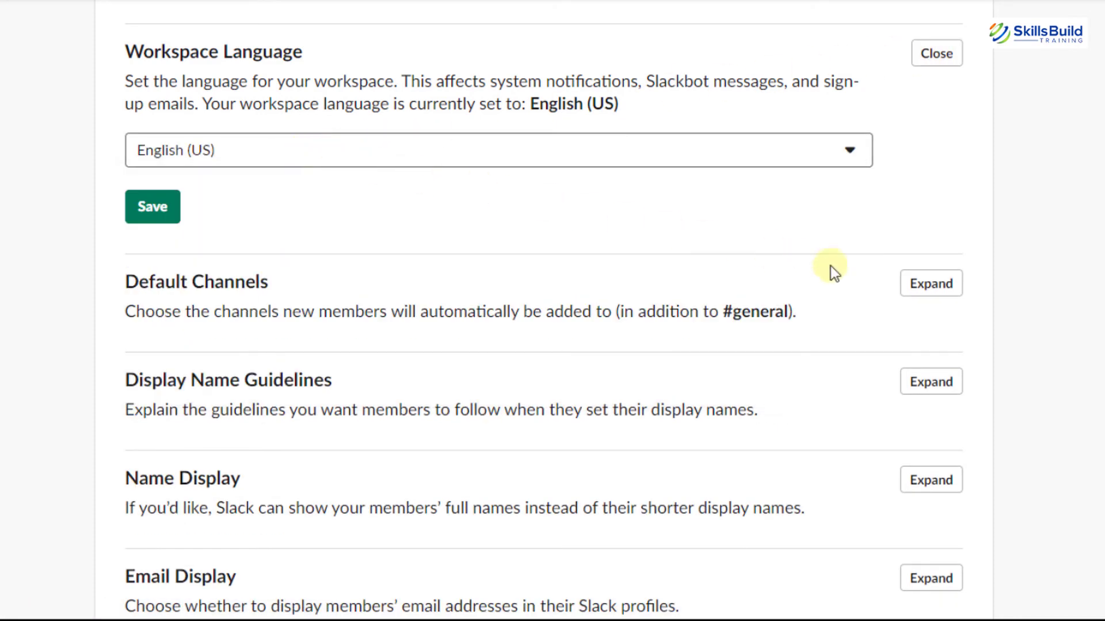
click(942, 291)
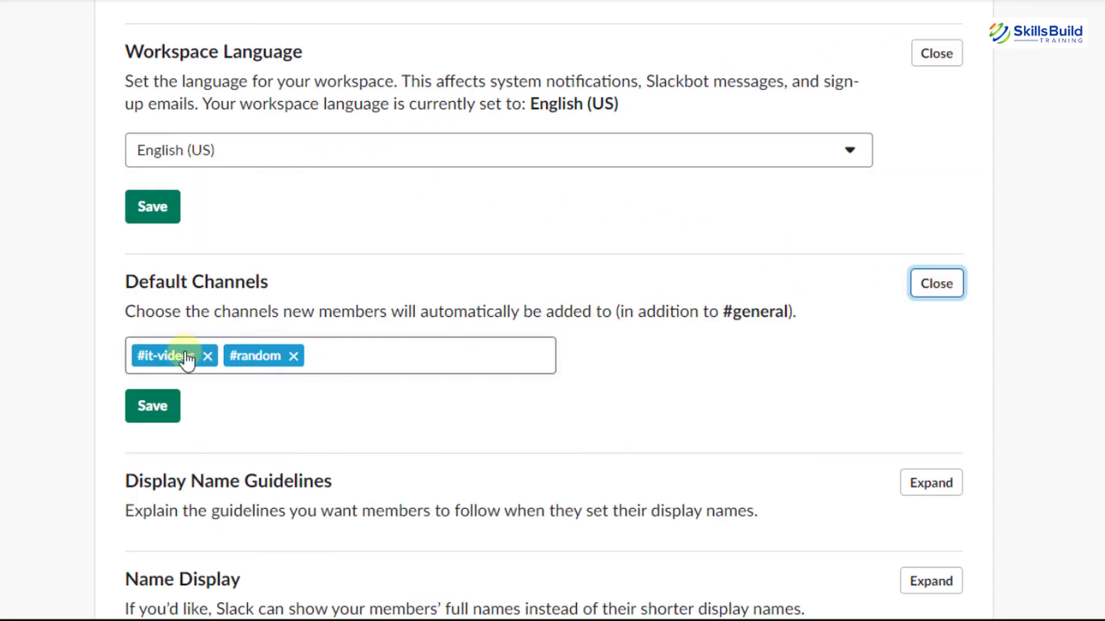
click(331, 356)
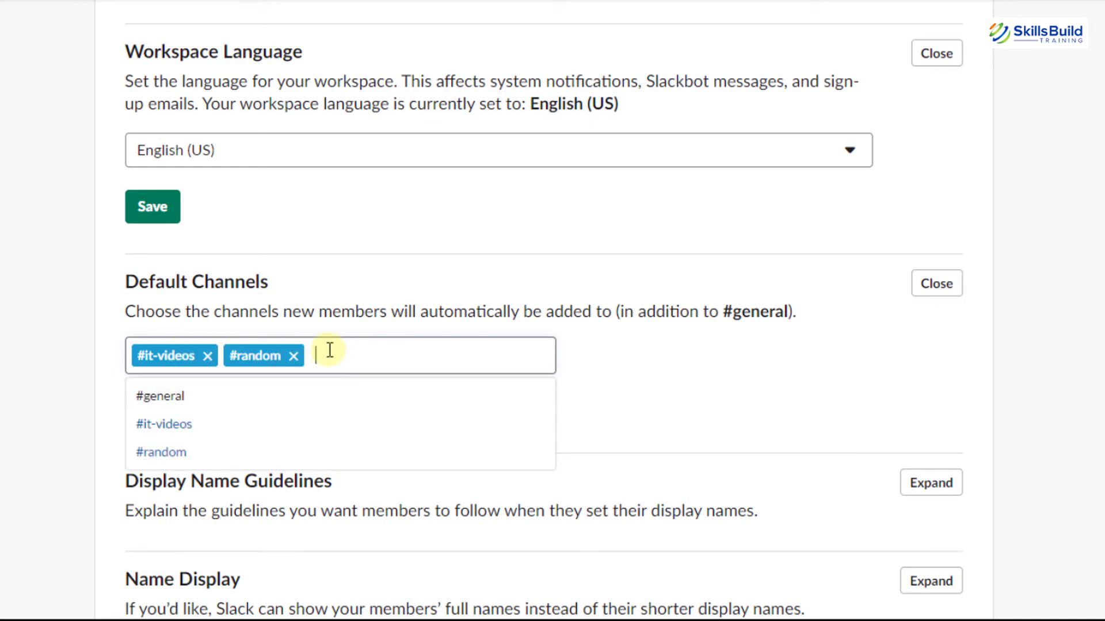
text(edi)
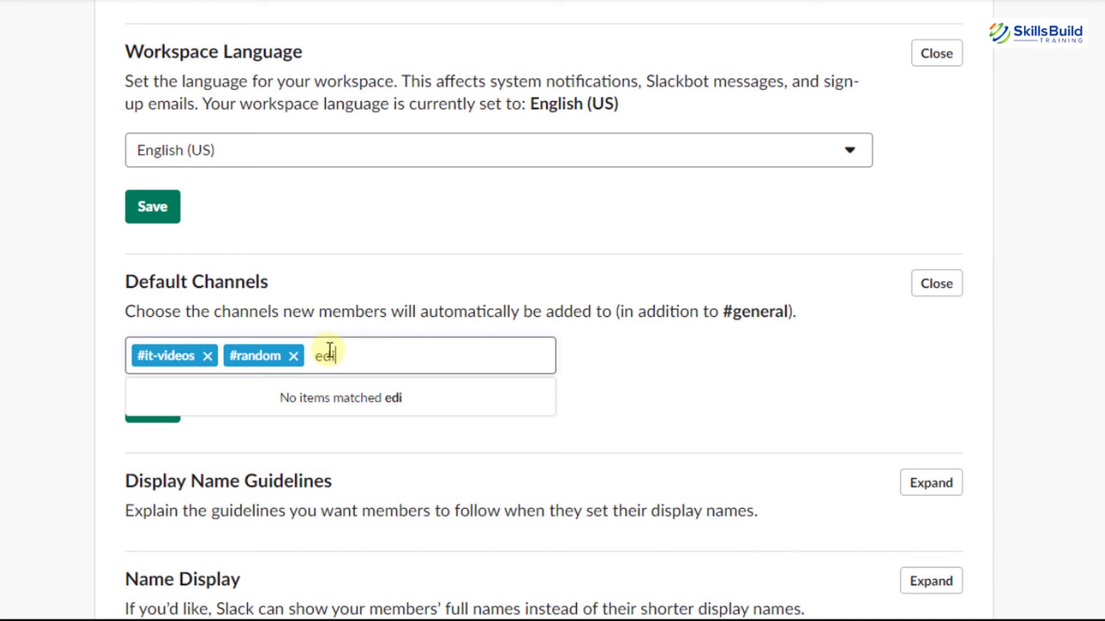
key(BackSpace)
key(BackSpace)
key(BackSpace)
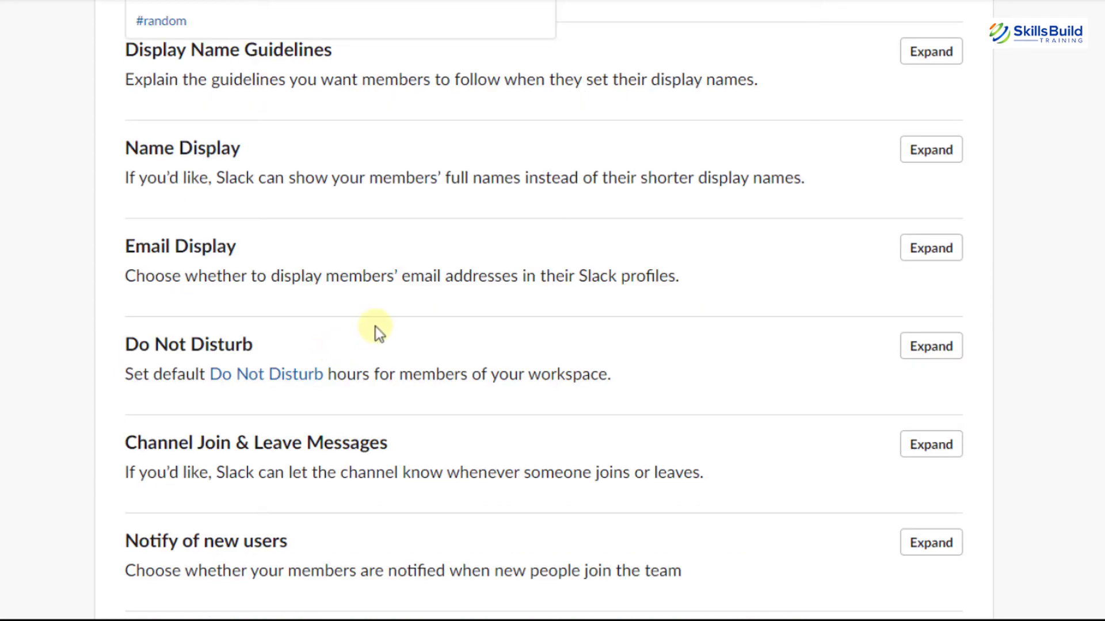
Look over the display name guidelines, including Default Guidelines and the custom guidelines text area.
click(918, 55)
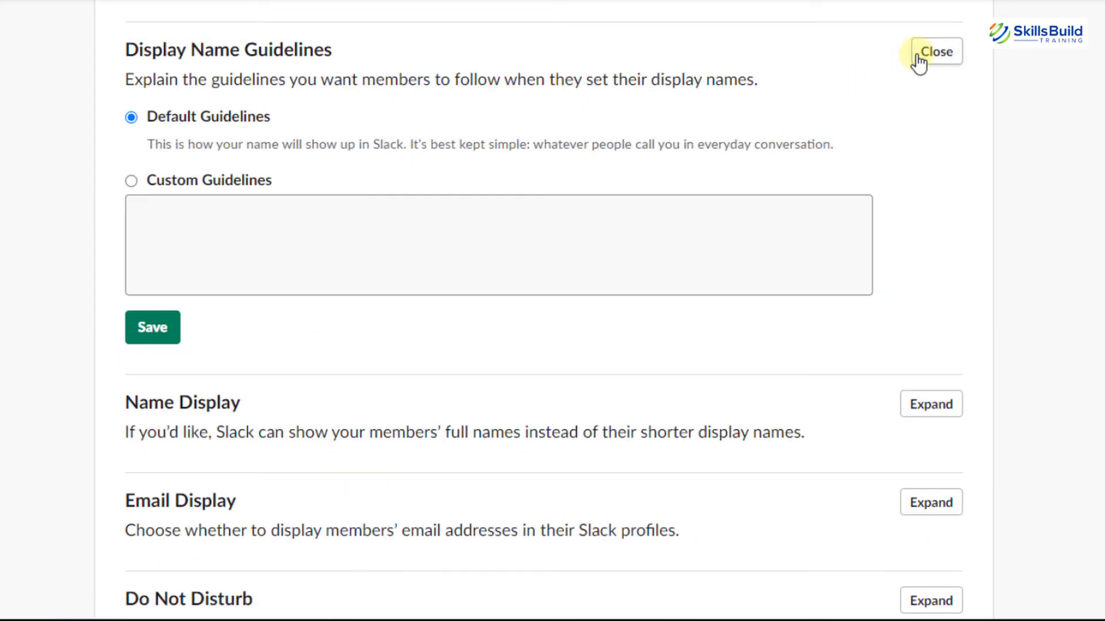
double_click(158, 121)
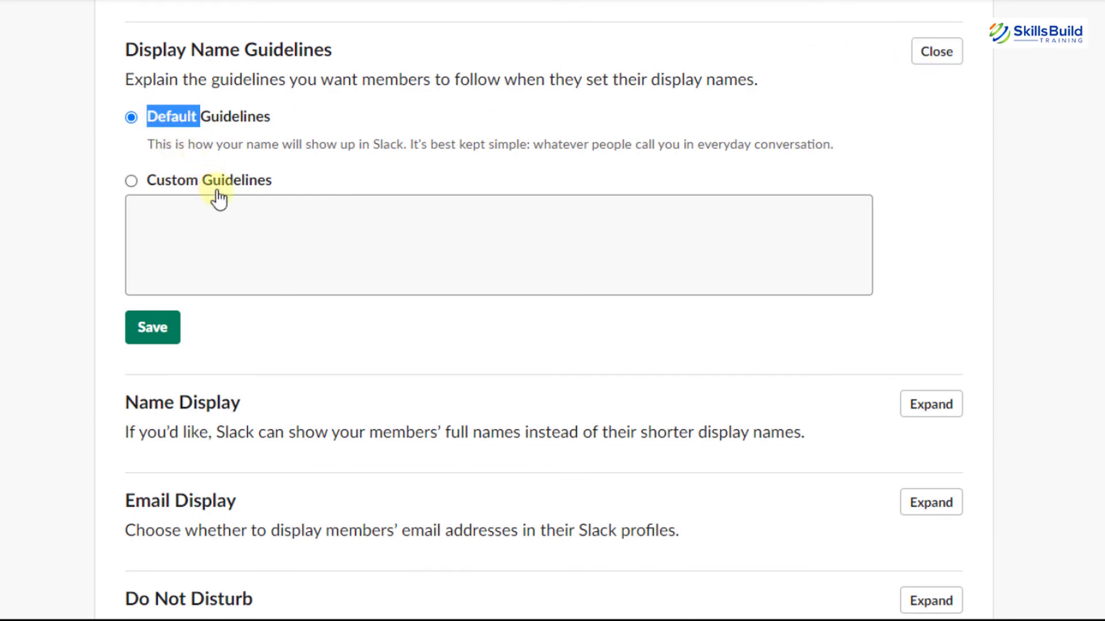
click(343, 235)
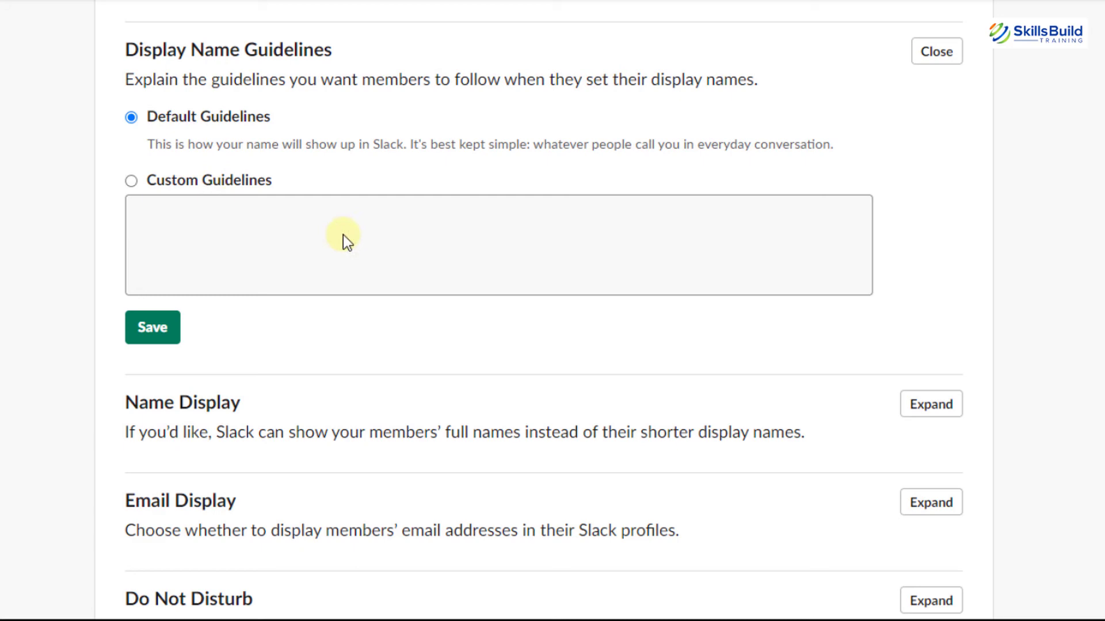
scroll(343, 235, down, 4)
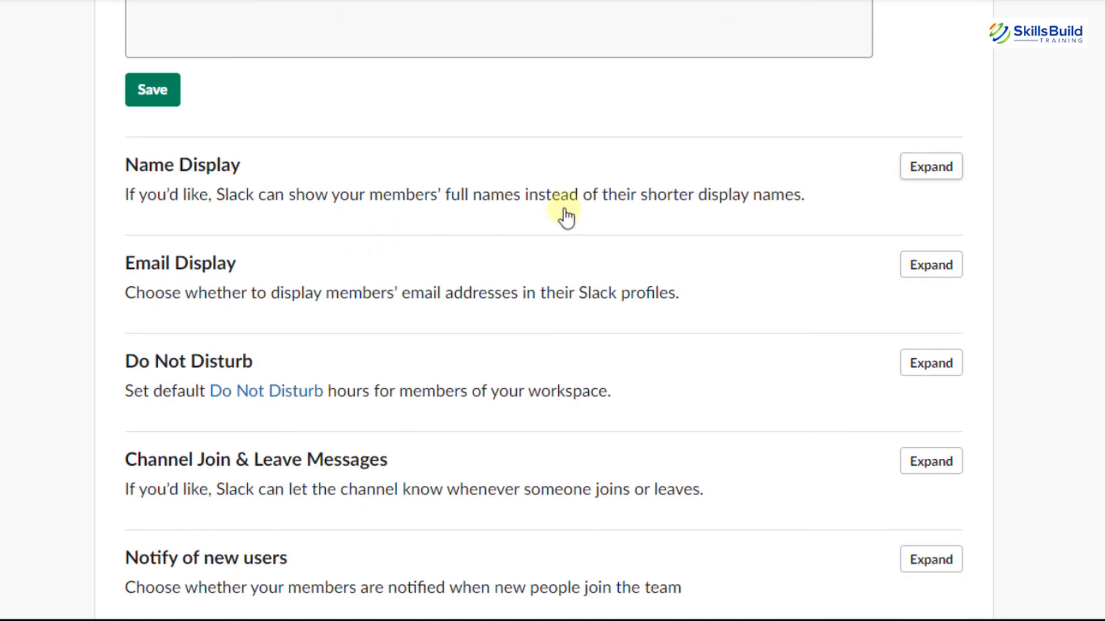
Turn on 'Show full names instead of display names' under Name Display and save it.
click(932, 167)
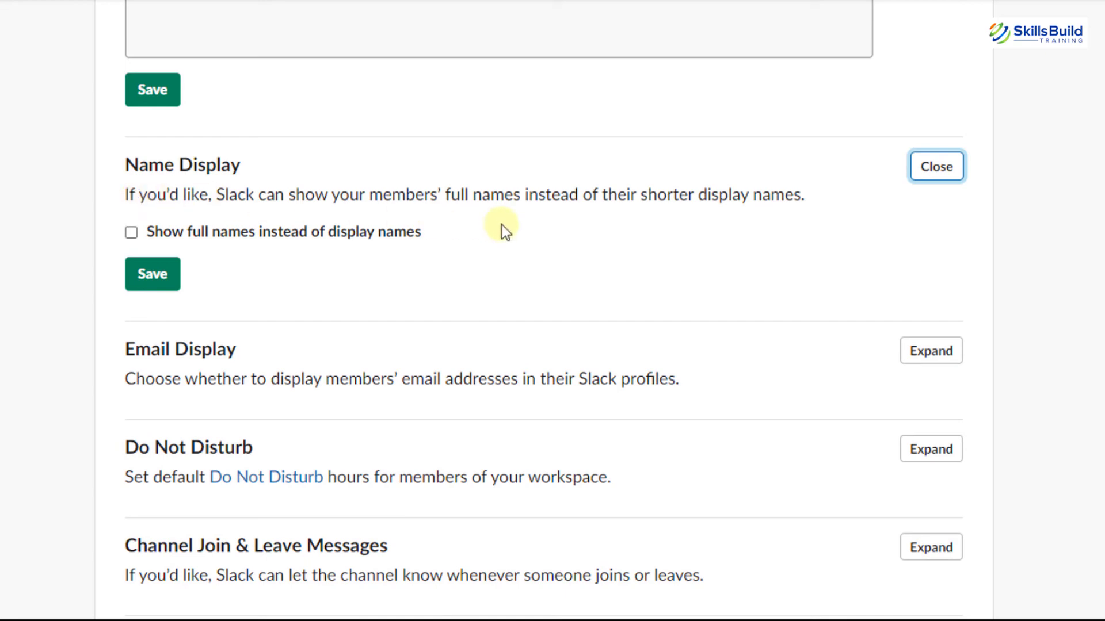
click(206, 240)
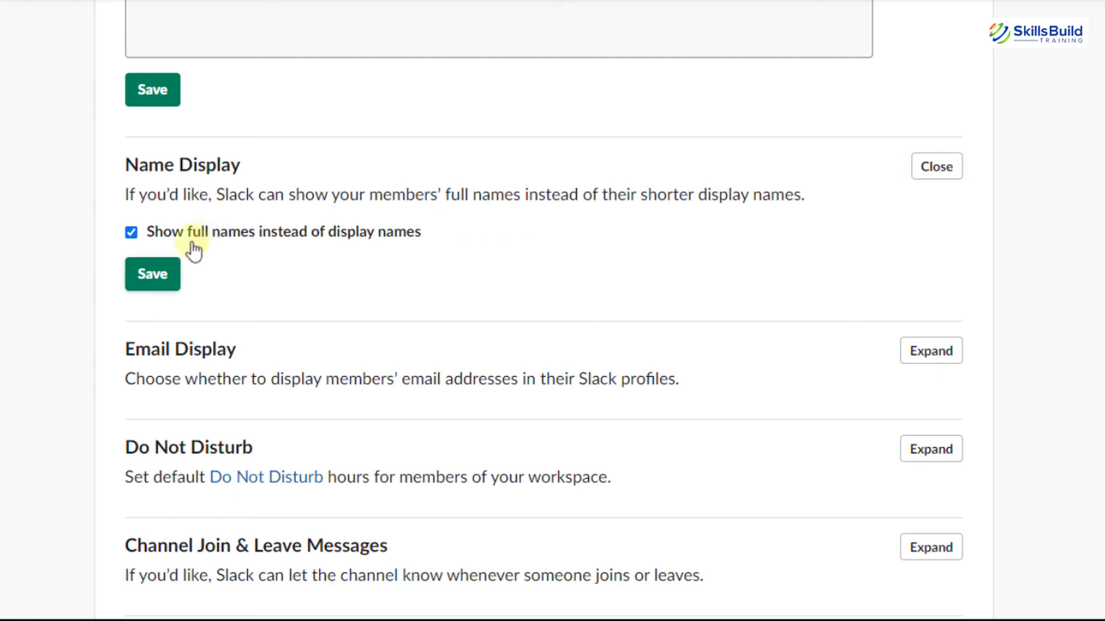
click(157, 275)
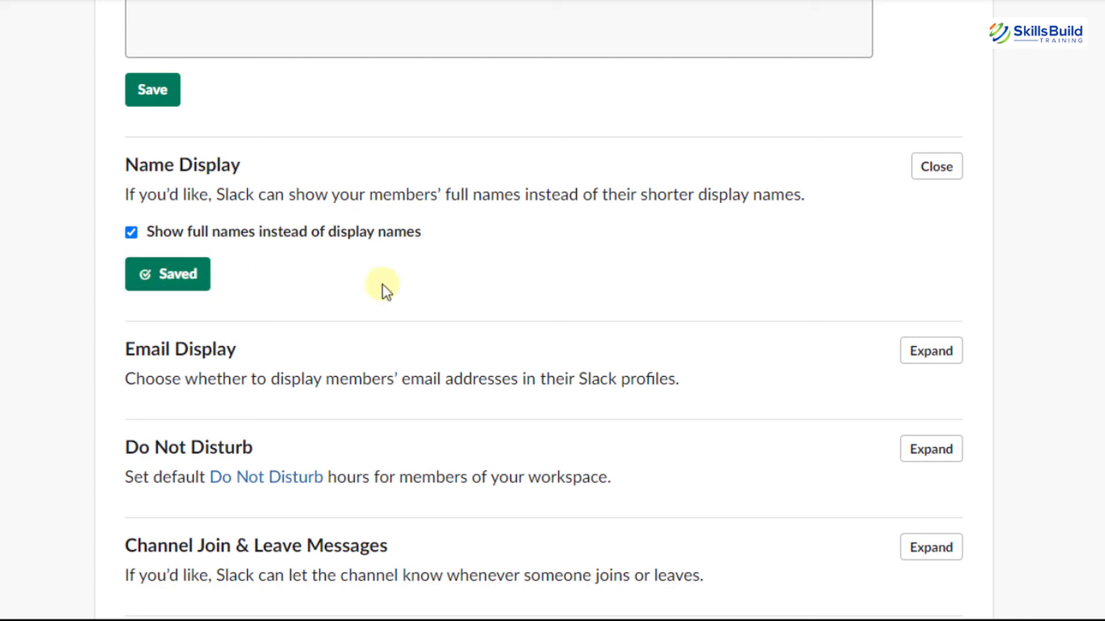
scroll(675, 301, down, 3)
scroll(675, 302, down, 8)
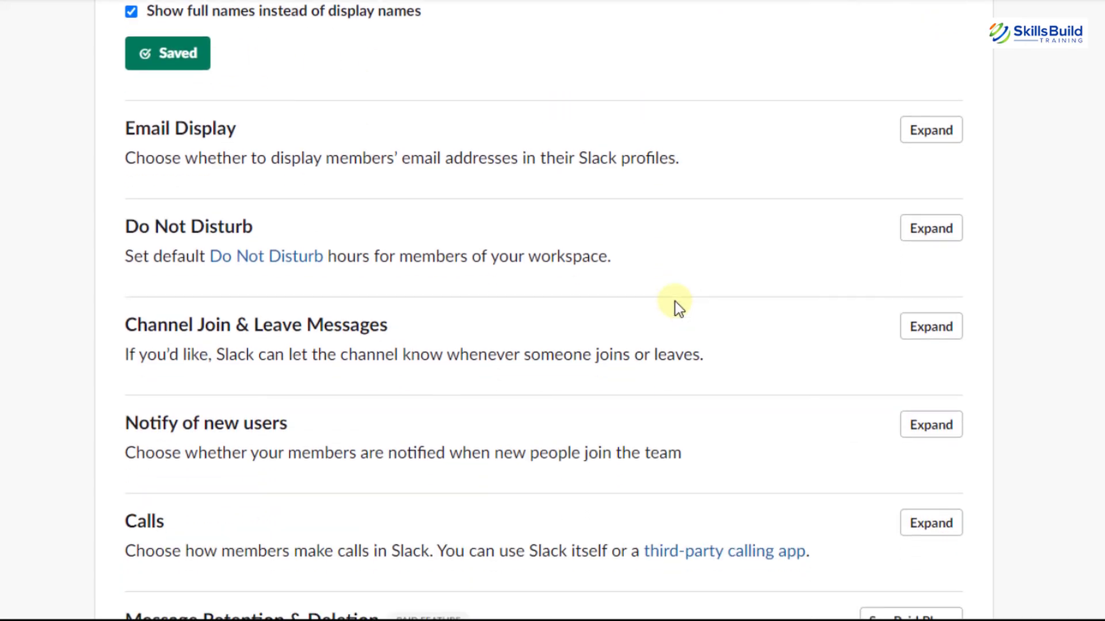
scroll(675, 301, down, 9)
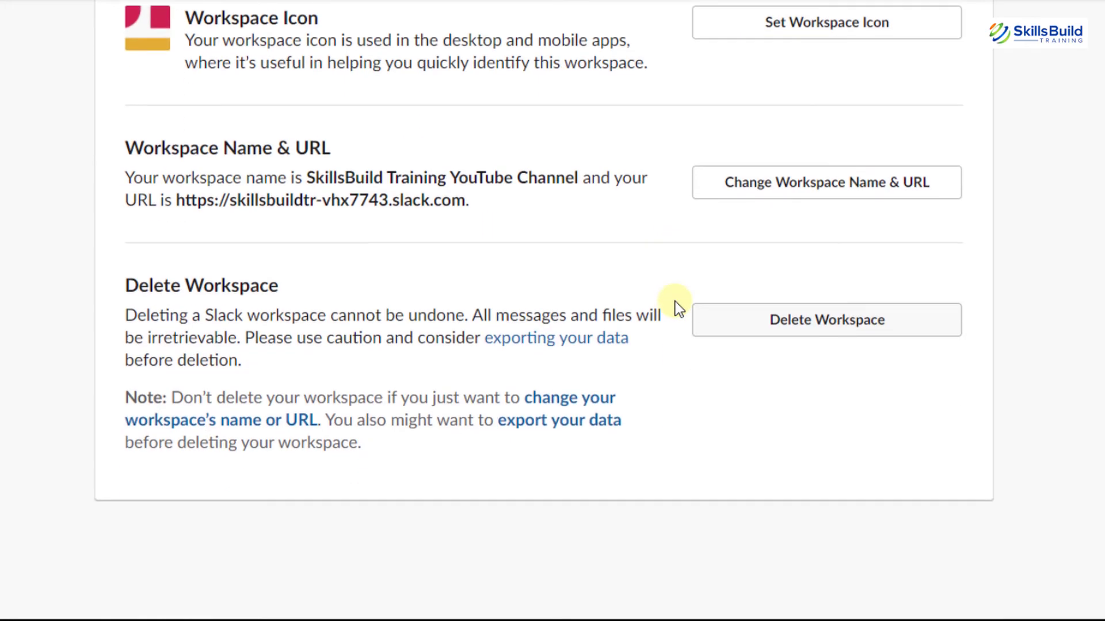
scroll(675, 301, up, 20)
scroll(675, 301, up, 10)
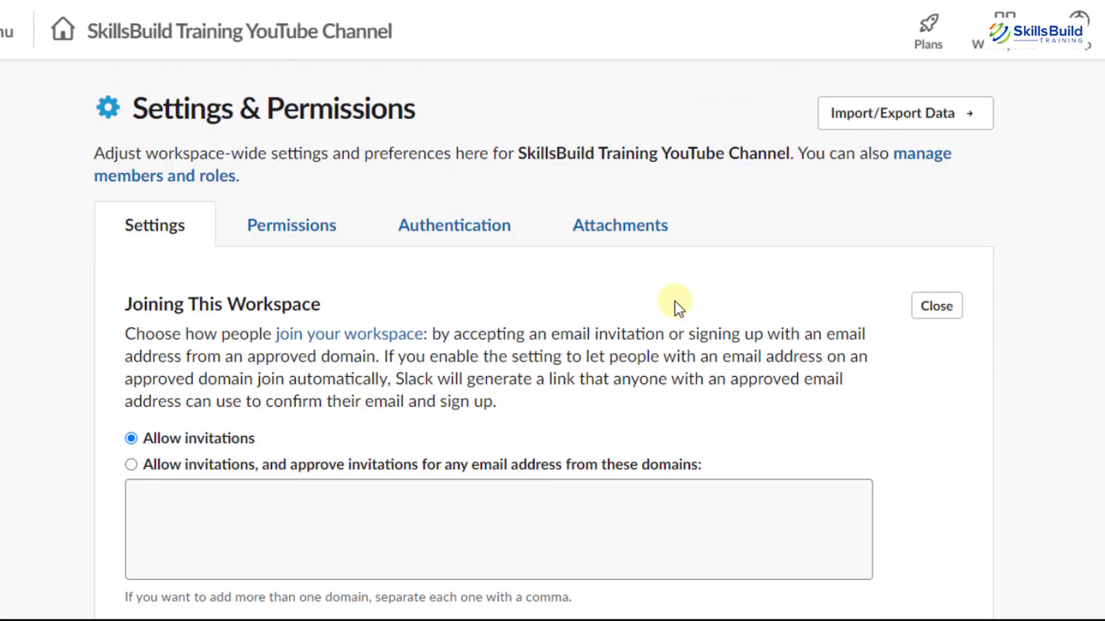
click(308, 228)
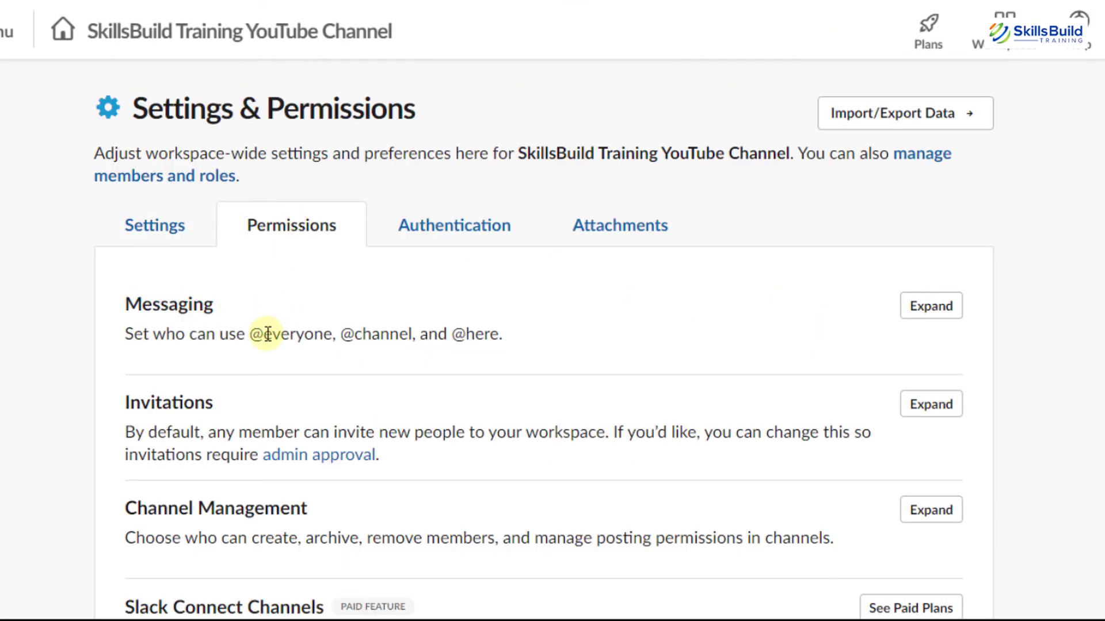
click(927, 311)
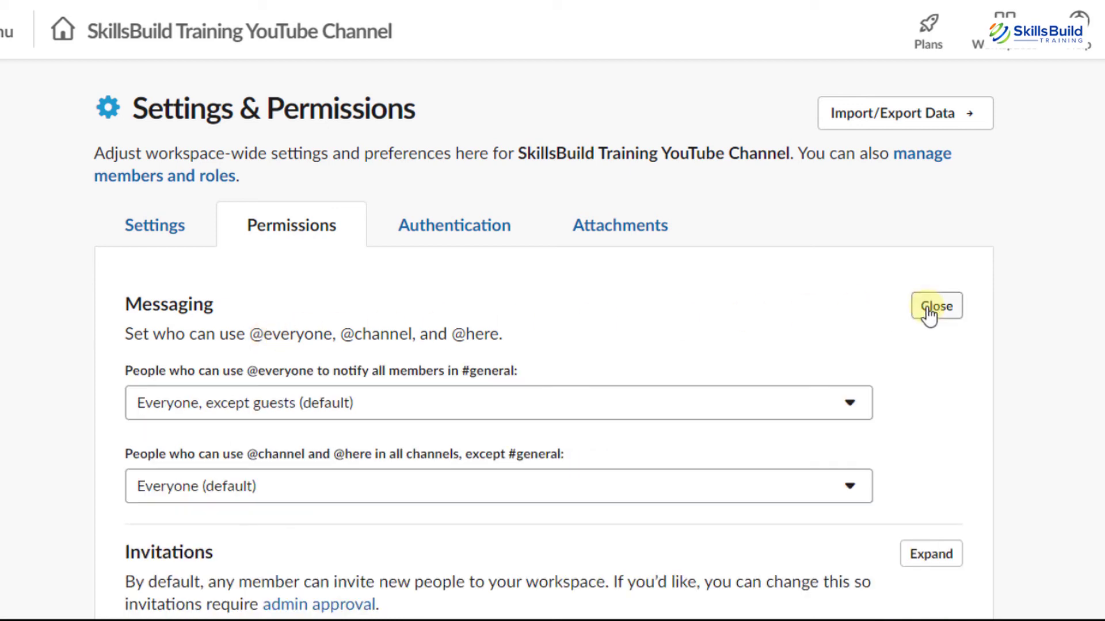
scroll(525, 381, down, 2)
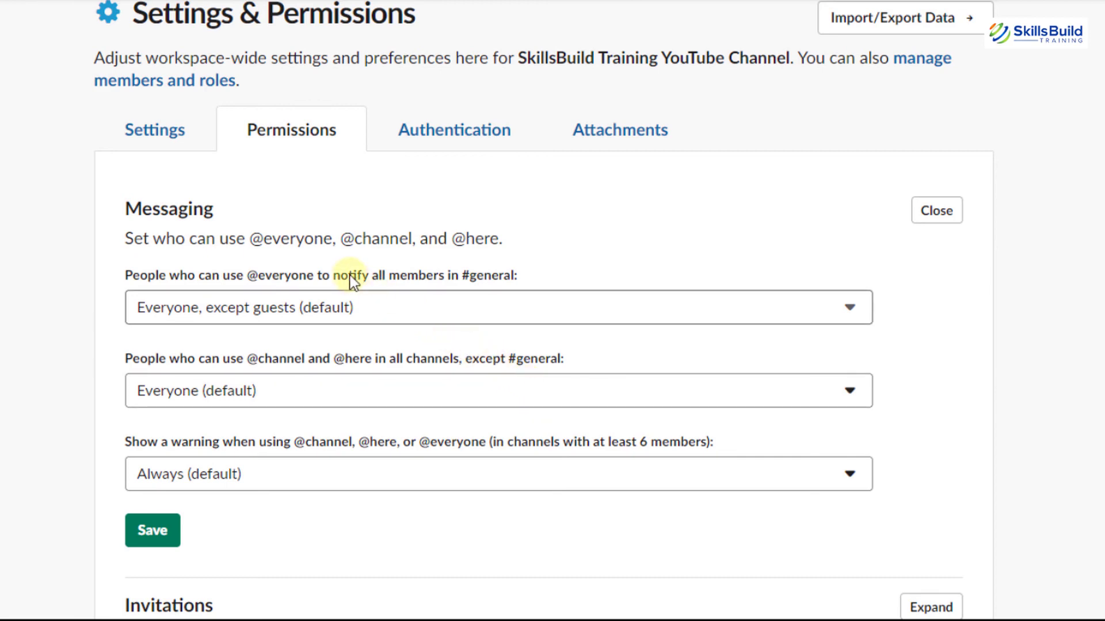
click(337, 307)
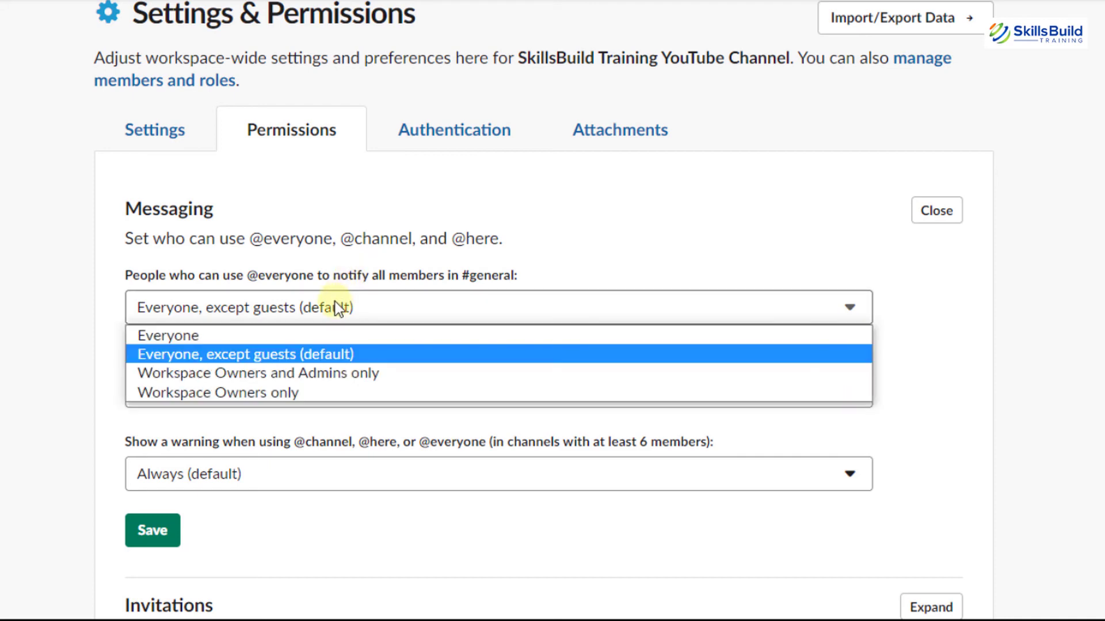
click(335, 305)
scroll(336, 305, down, 8)
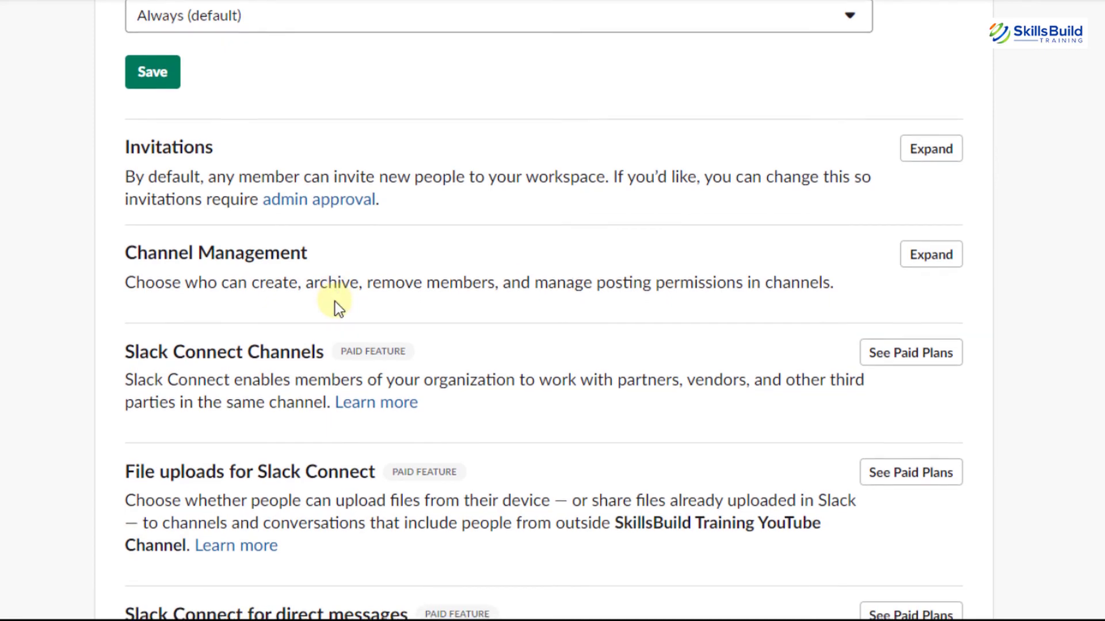
scroll(335, 302, down, 3)
scroll(335, 301, up, 10)
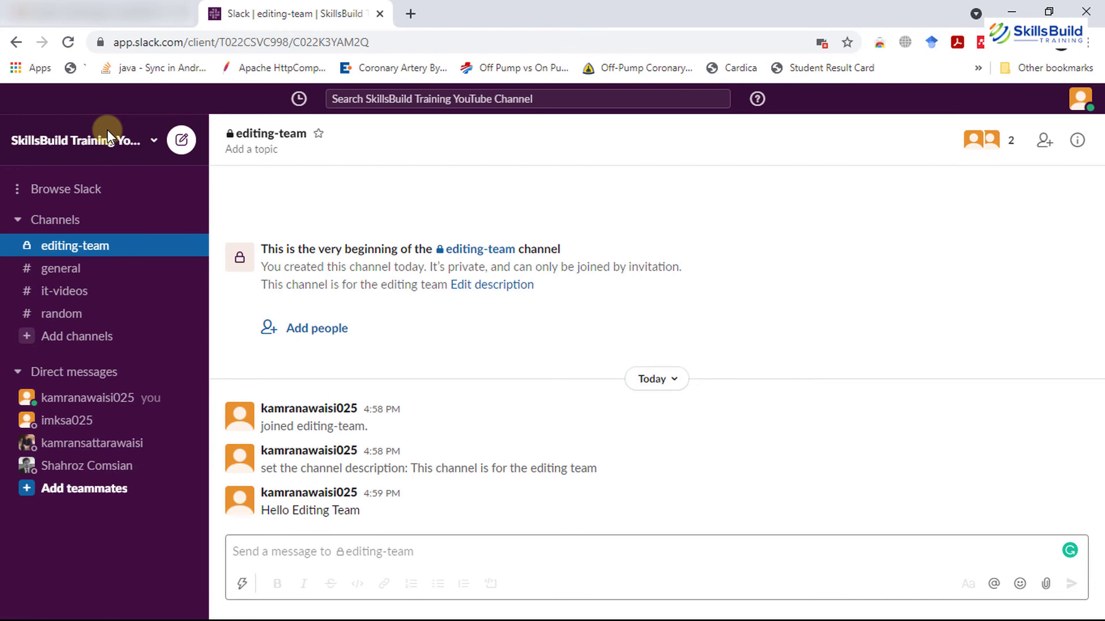
Reopen the workspace menu and choose its option to see the workspace's plans.
click(147, 144)
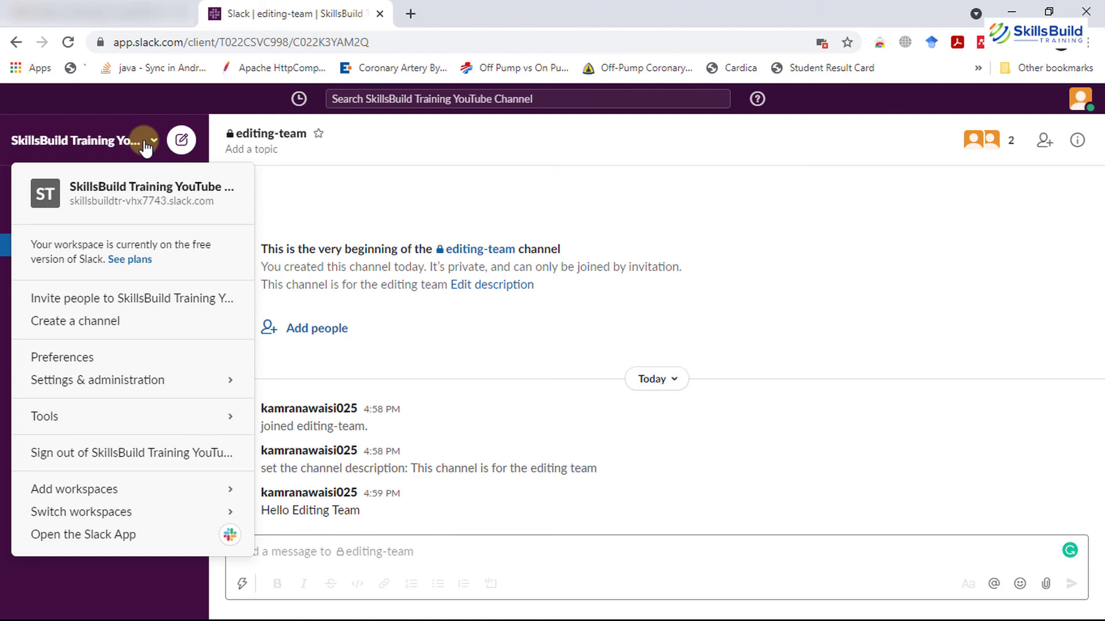
click(147, 144)
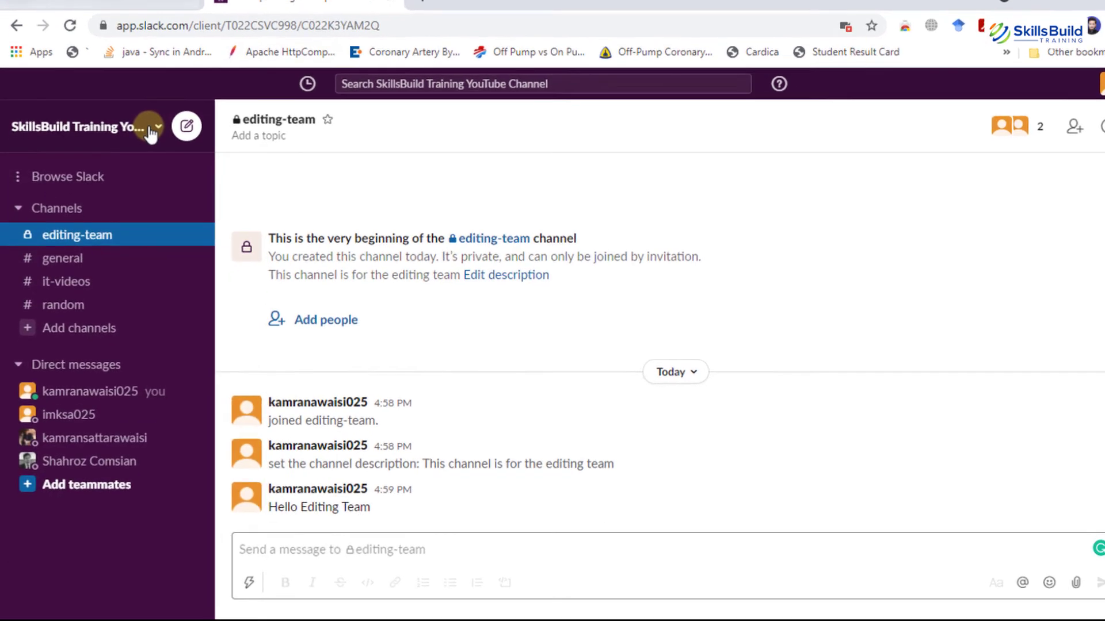
click(146, 143)
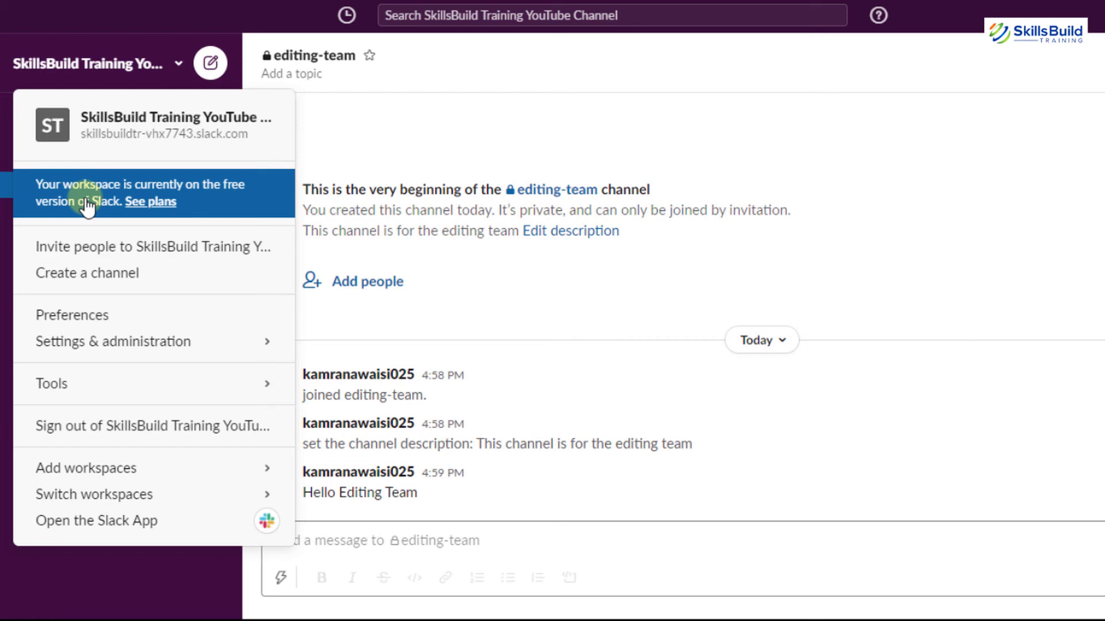
click(157, 202)
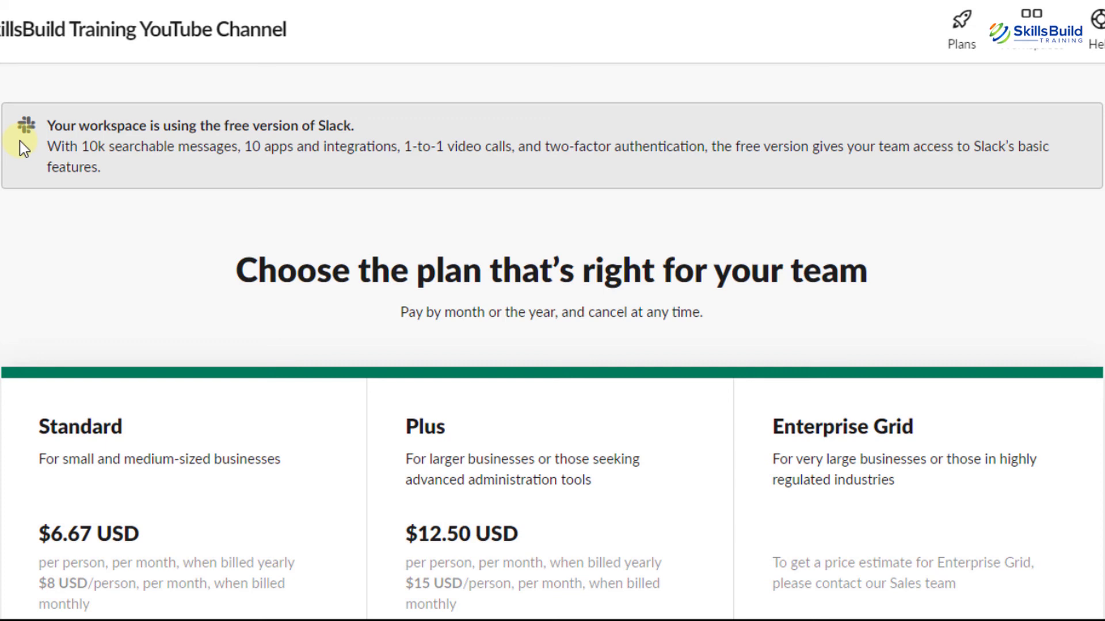
Scroll the plans page down to the Standard, Plus and Enterprise Grid feature lists.
scroll(19, 140, down, 5)
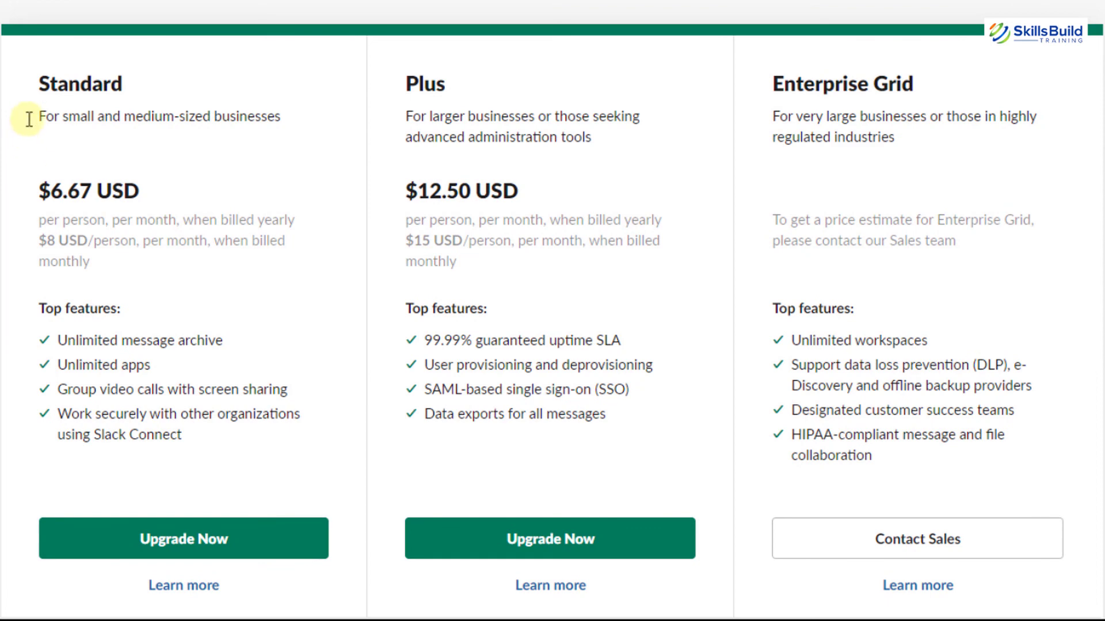
double_click(78, 84)
click(131, 87)
drag(39, 117, 282, 117)
click(281, 117)
drag(37, 199, 149, 190)
click(150, 189)
drag(58, 343, 187, 450)
click(186, 451)
drag(406, 85, 458, 88)
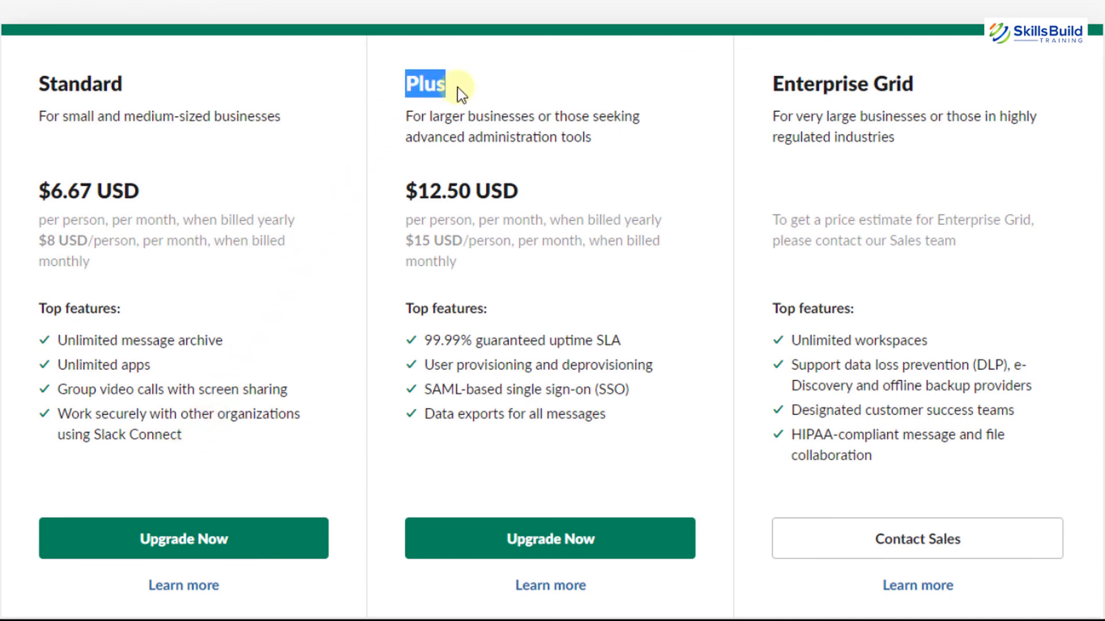
click(457, 88)
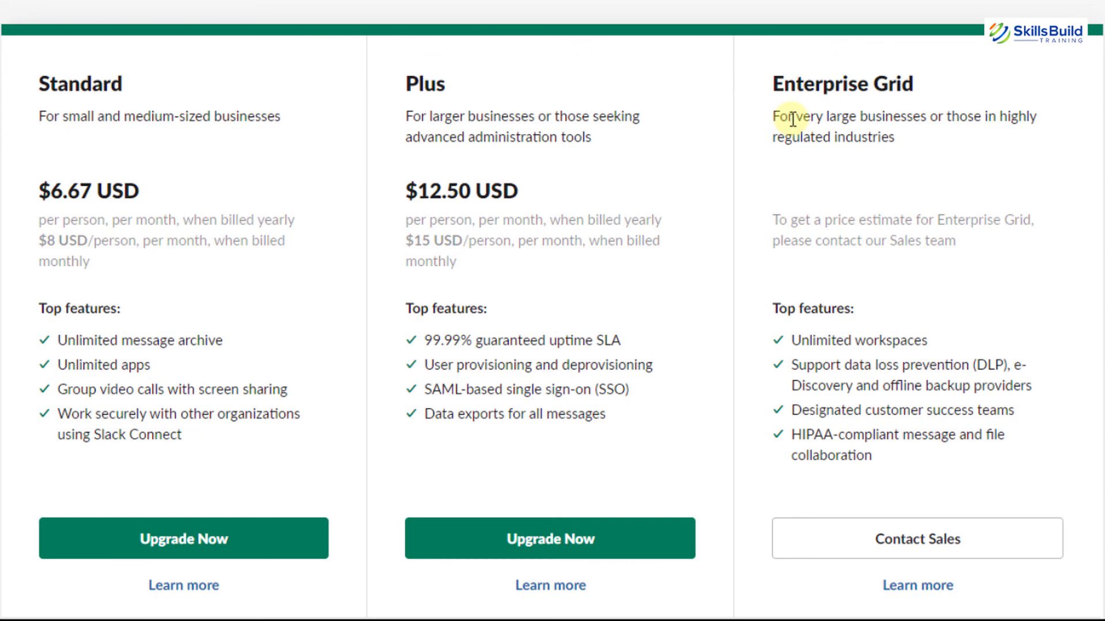
drag(793, 119, 912, 153)
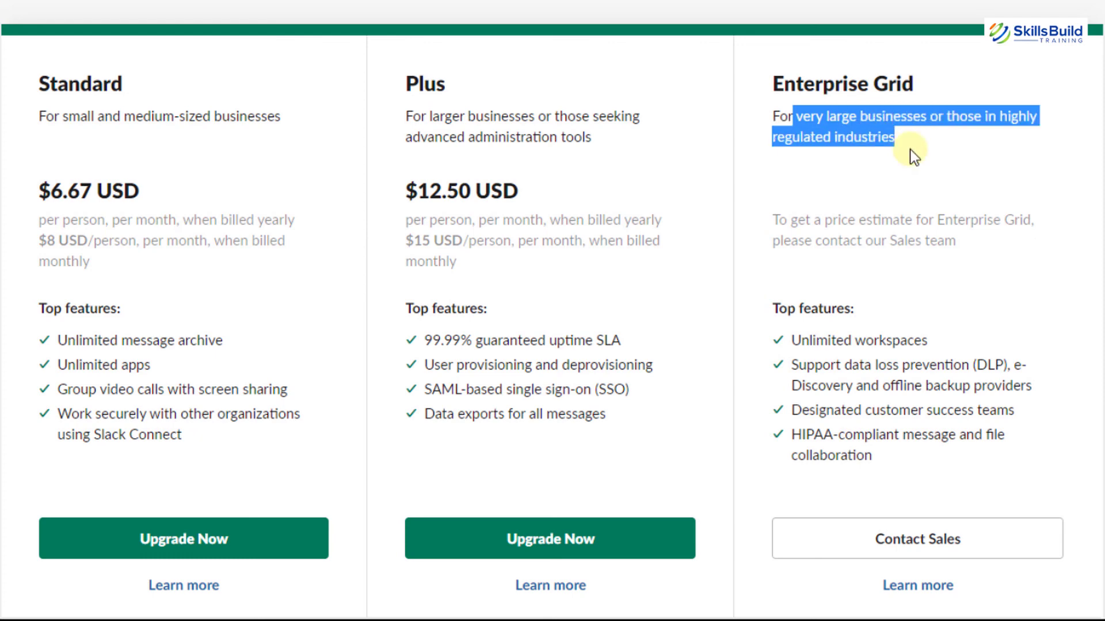
click(912, 153)
scroll(912, 153, down, 1)
drag(917, 201, 949, 217)
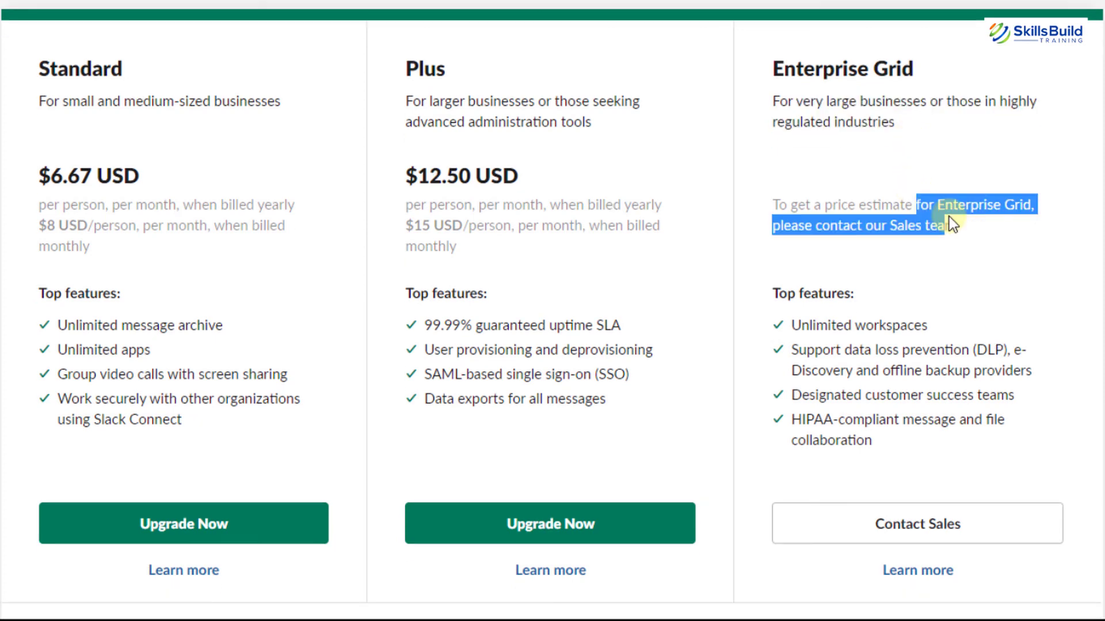
click(948, 218)
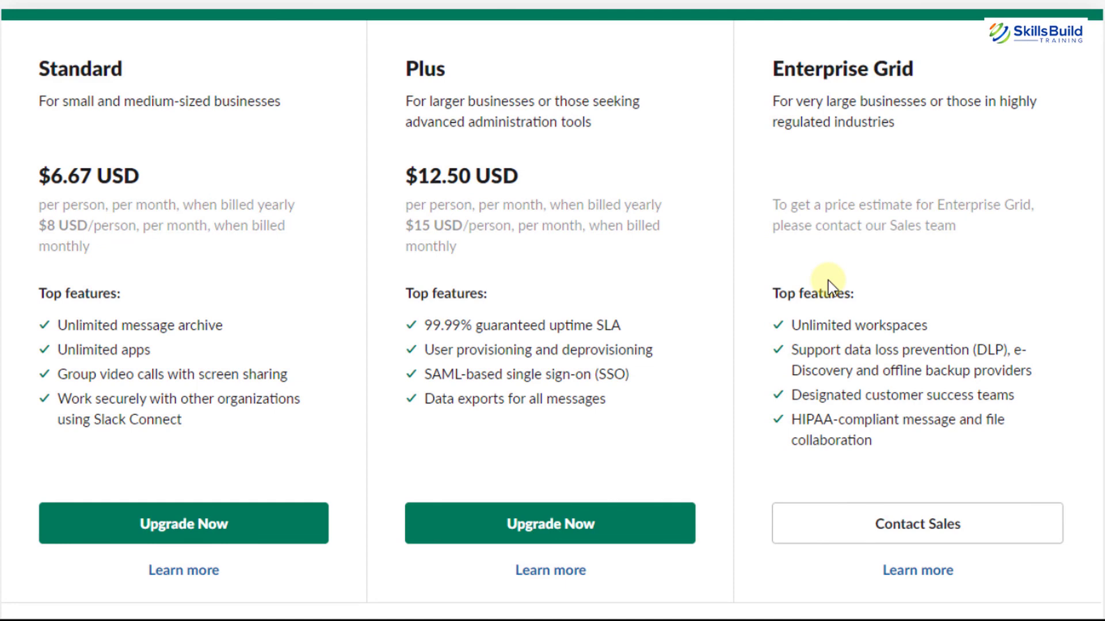
scroll(828, 281, down, 3)
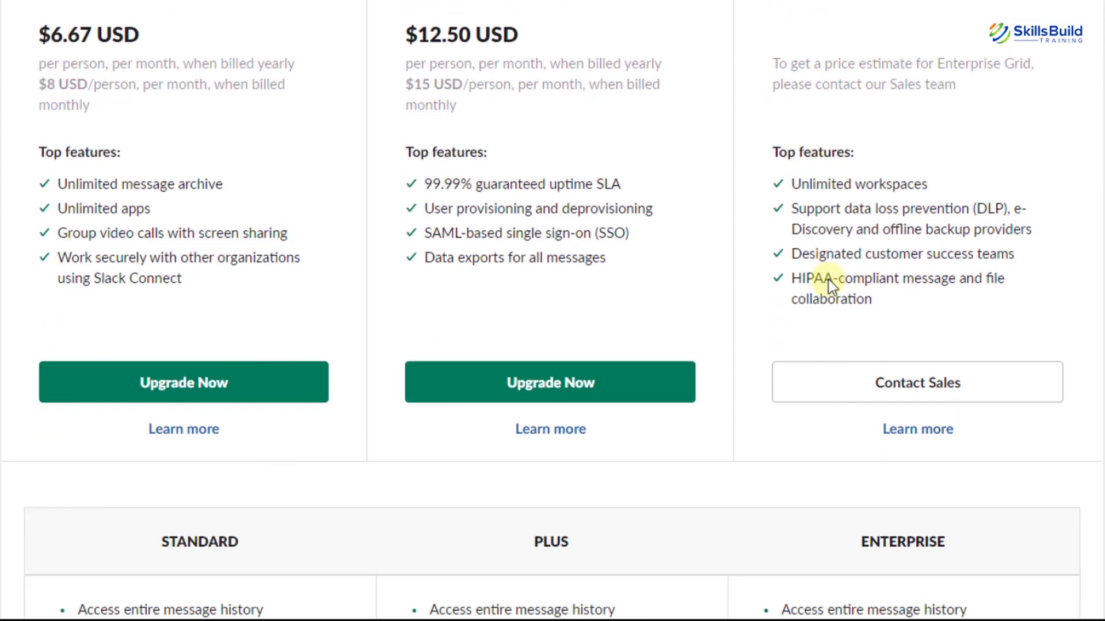
scroll(855, 164, down, 8)
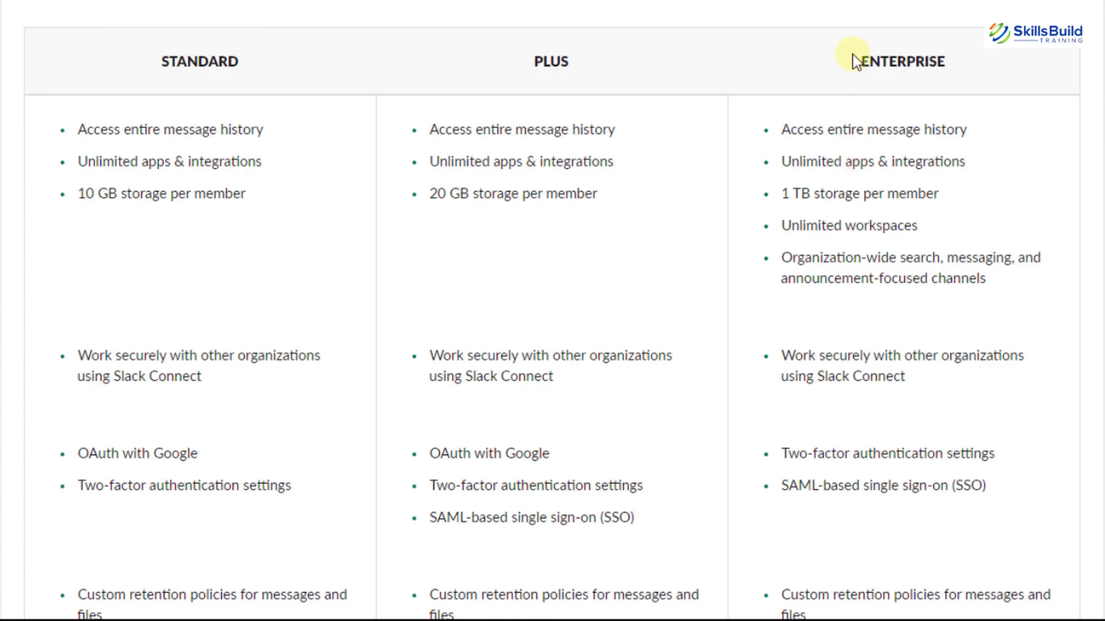
scroll(856, 60, down, 20)
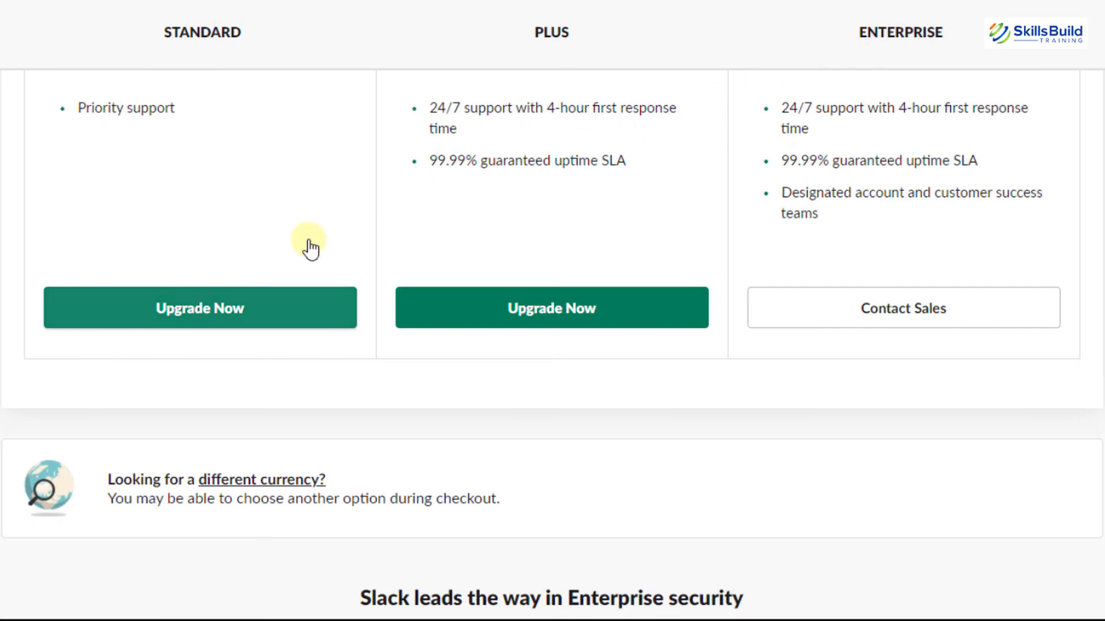
scroll(454, 433, down, 8)
scroll(455, 433, up, 9)
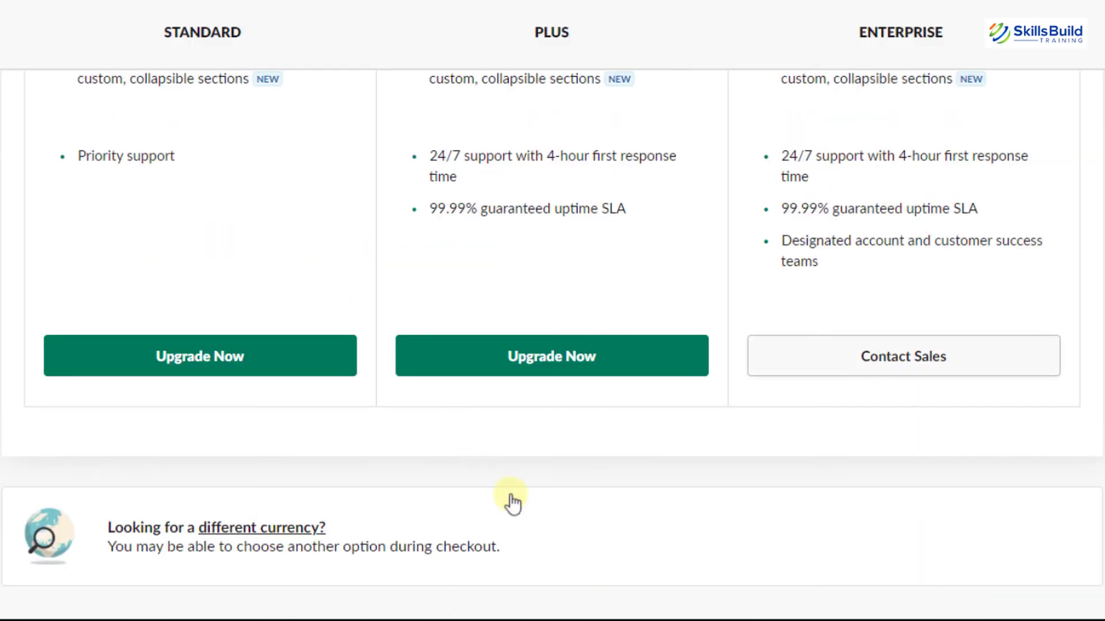